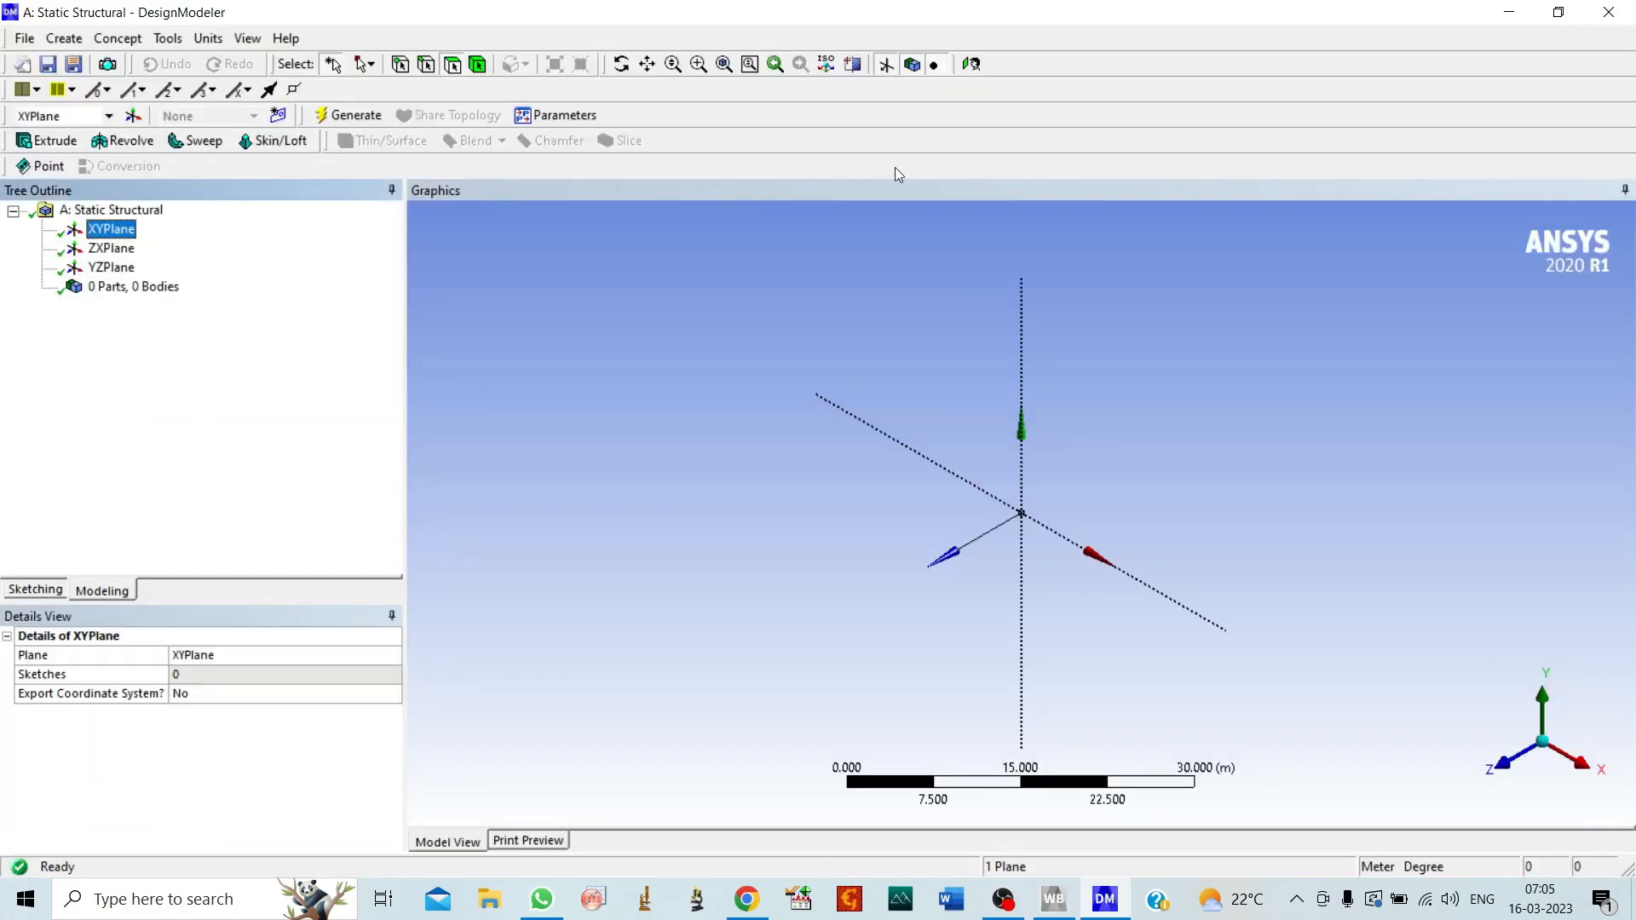
Step: Set the model's length units to millimetres
{"action": "left_click", "coordinate": [972, 65]}
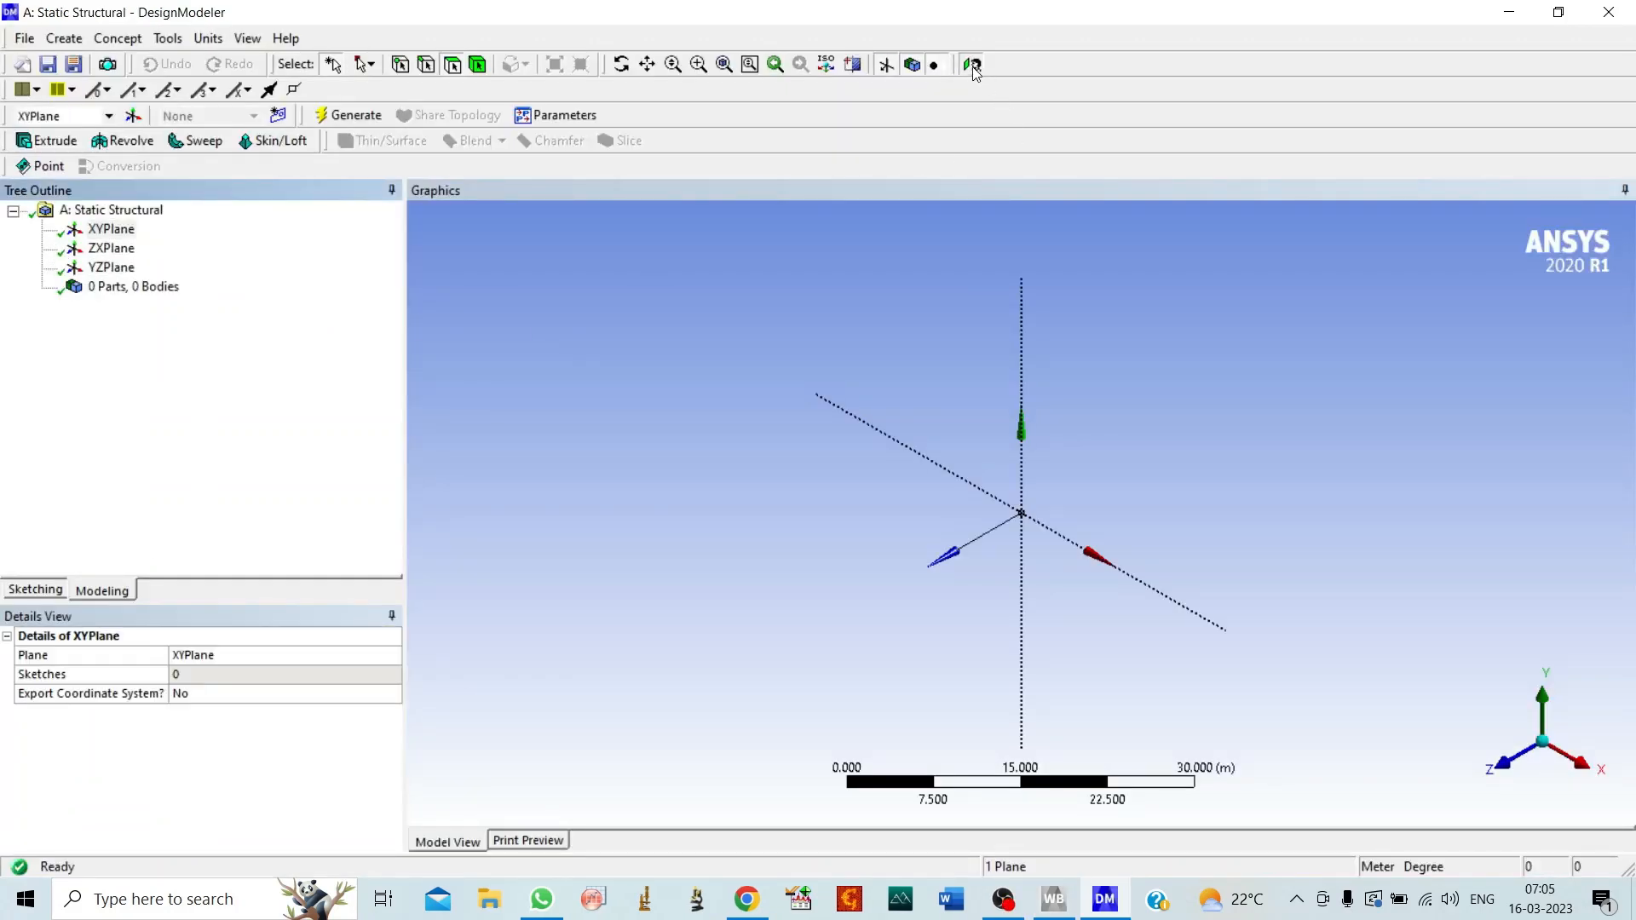
{"action": "left_click", "coordinate": [205, 39]}
{"action": "left_click", "coordinate": [251, 105]}
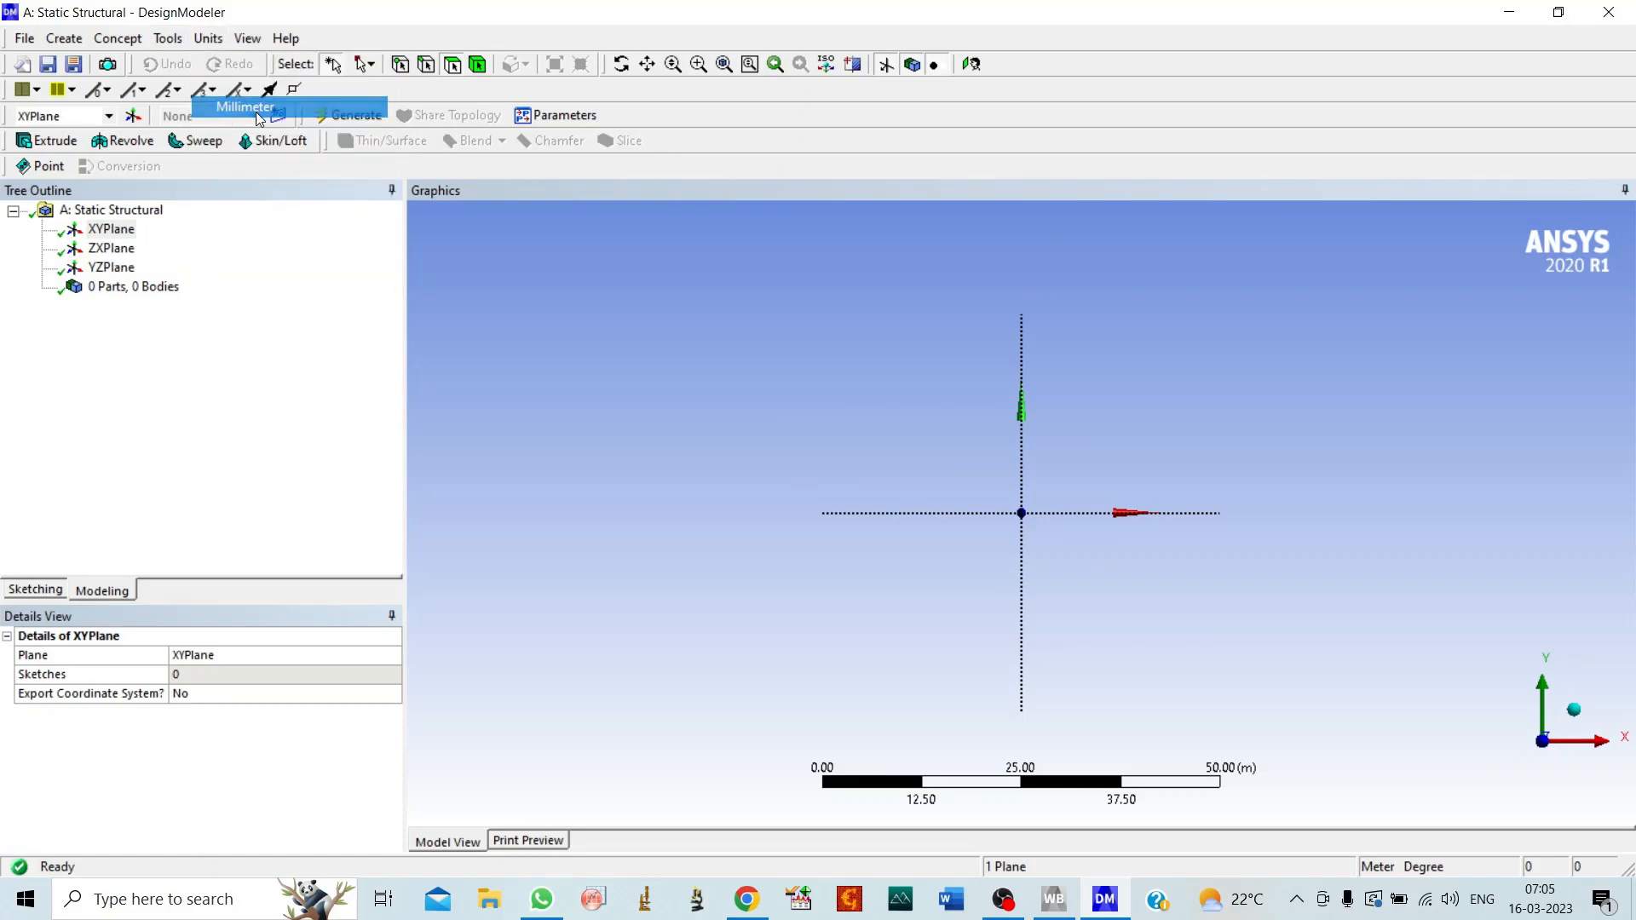
Step: Add a rectangular tube cross section with its default dimensions and generate it
{"action": "left_click", "coordinate": [64, 41]}
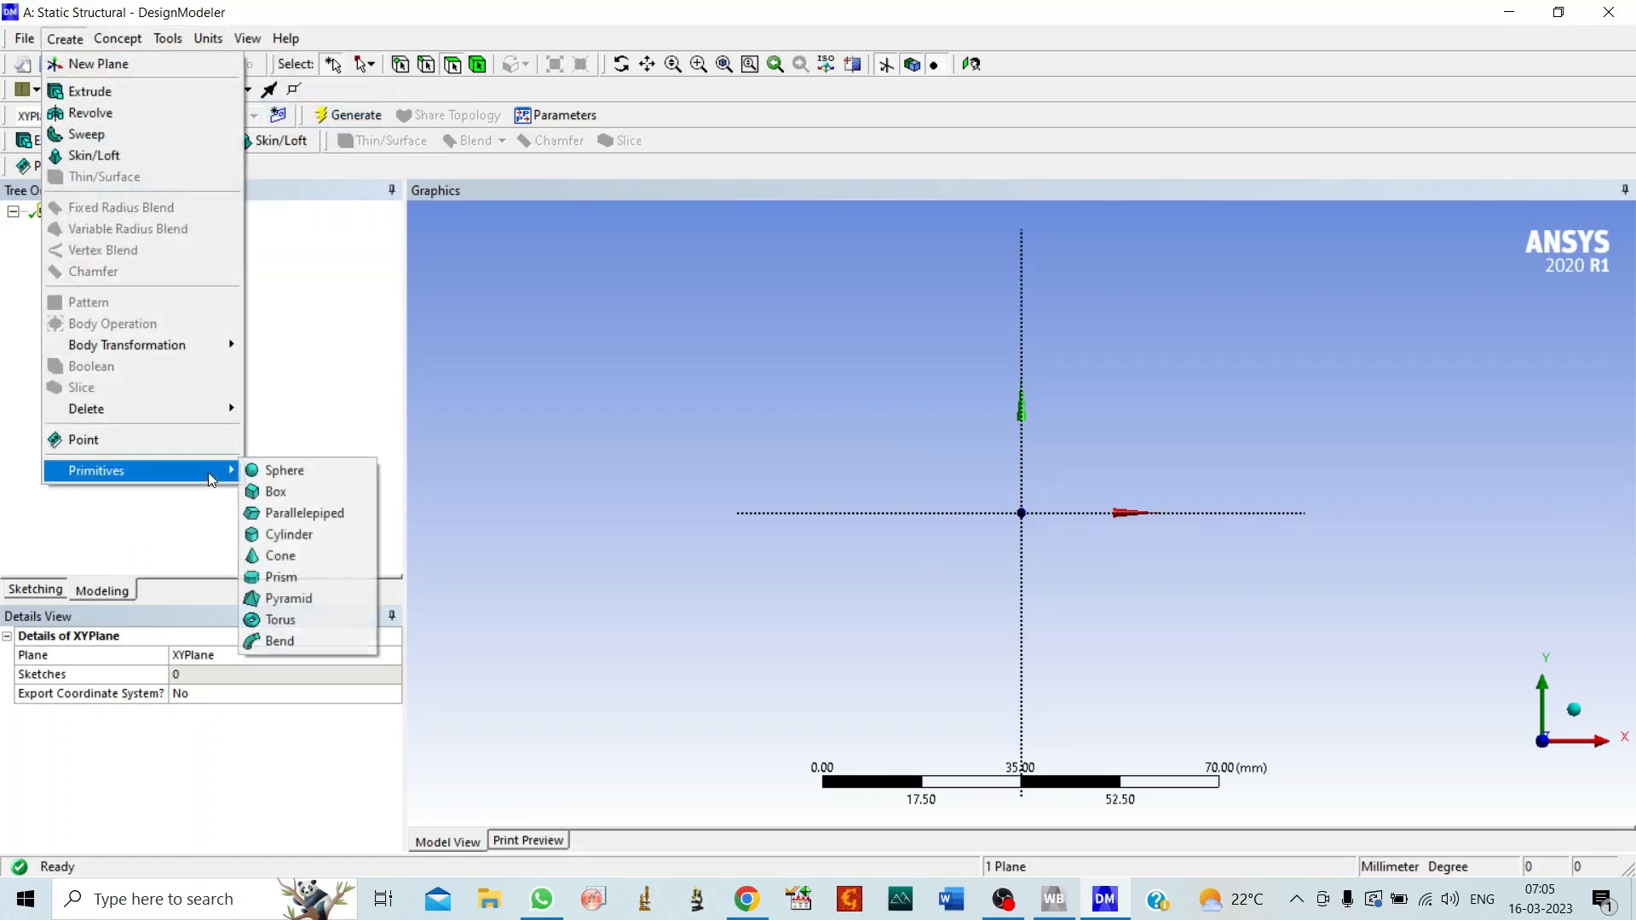
{"action": "left_click", "coordinate": [151, 8]}
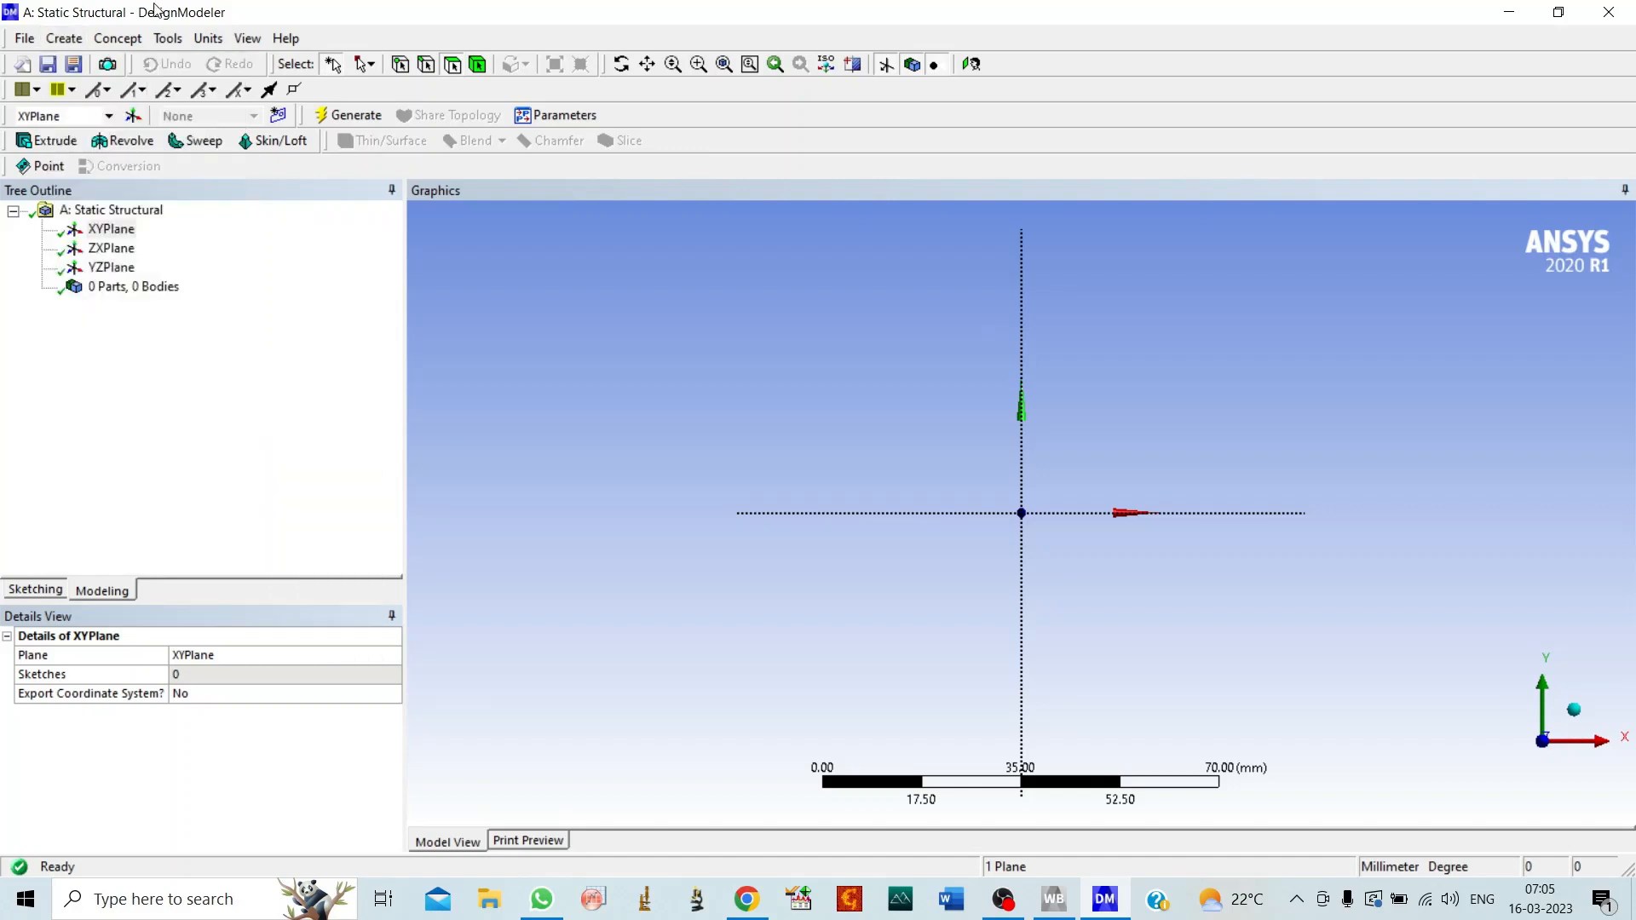
{"action": "left_click", "coordinate": [128, 38]}
{"action": "mouse_move", "coordinate": [201, 263]}
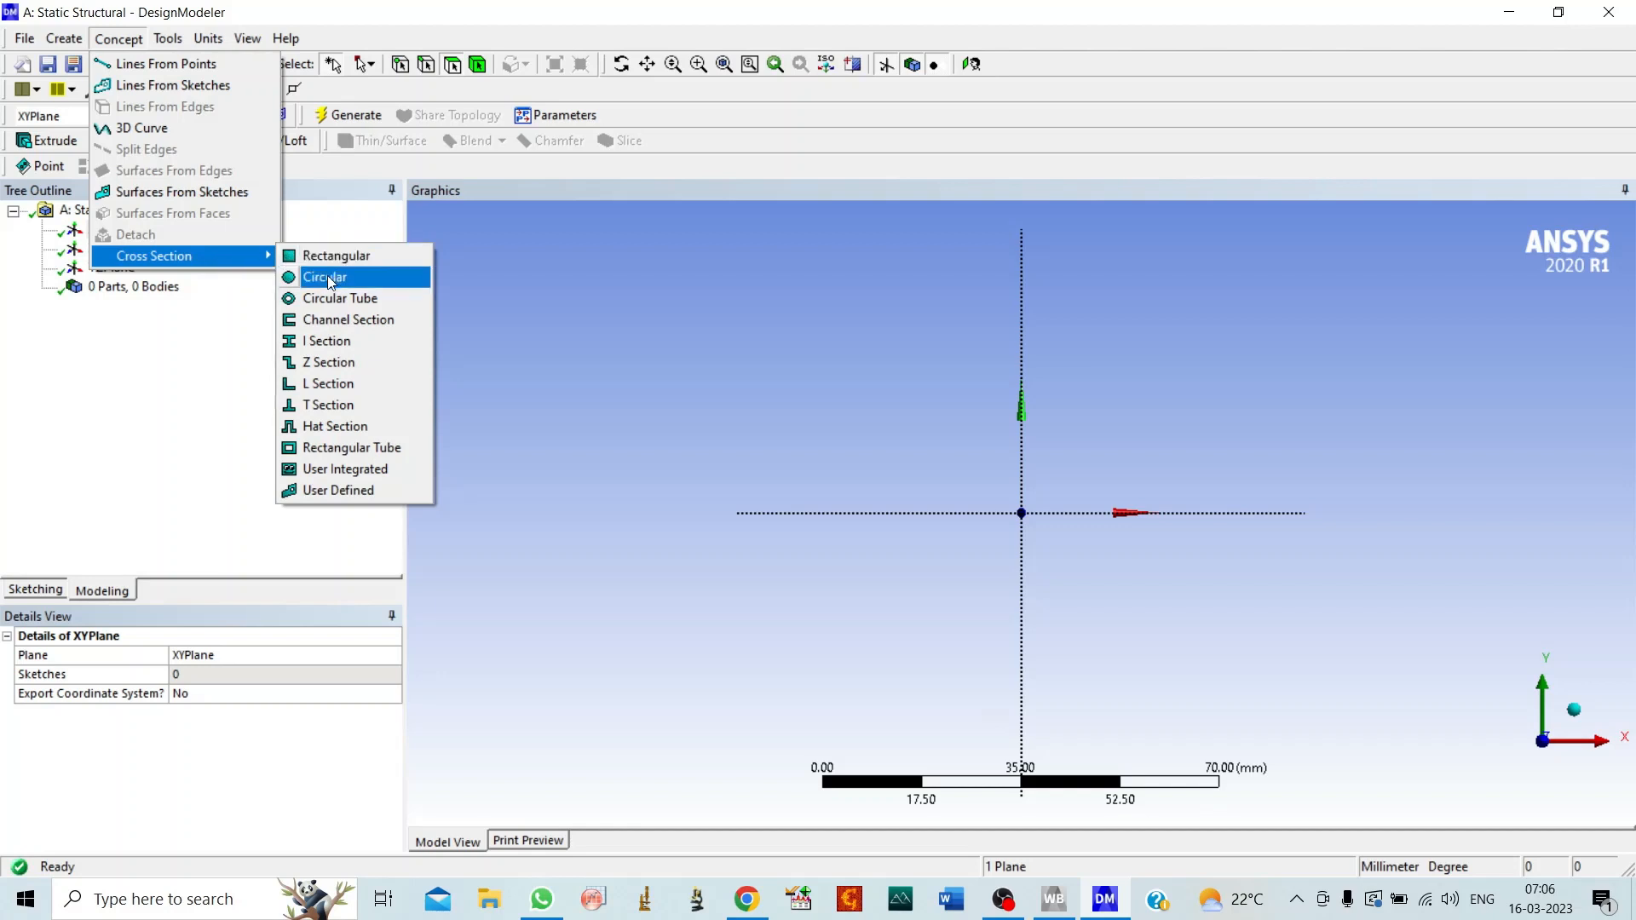
{"action": "left_click", "coordinate": [330, 452]}
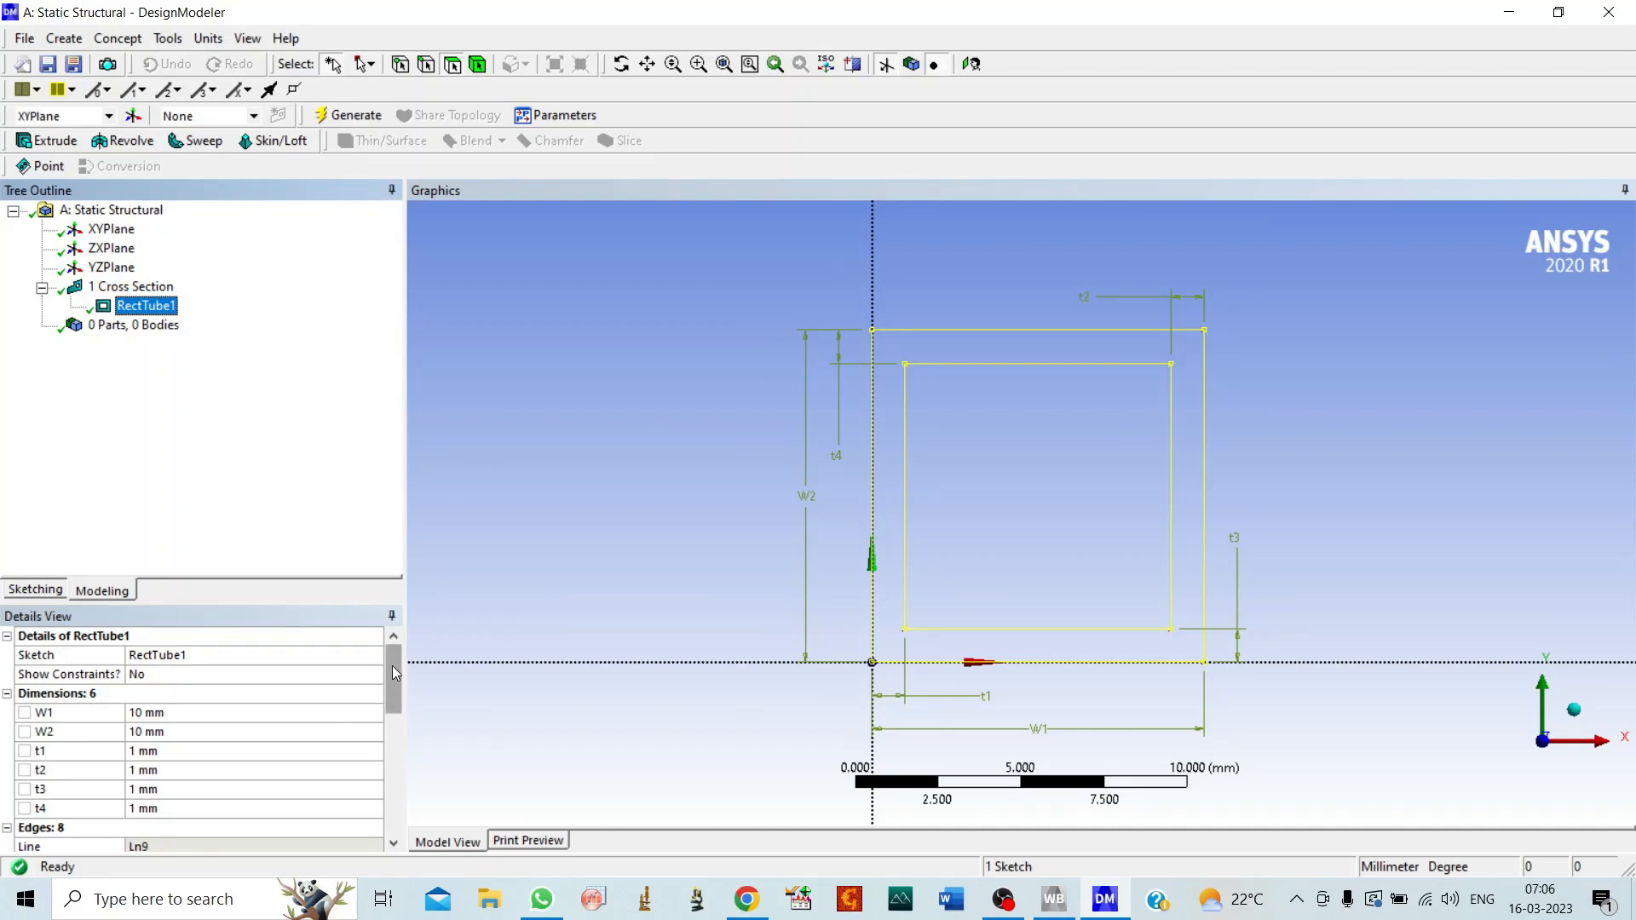
{"action": "mouse_move", "coordinate": [392, 667]}
{"action": "left_mouse_down"}
{"action": "mouse_move", "coordinate": [380, 729]}
{"action": "mouse_move", "coordinate": [382, 678]}
{"action": "left_mouse_up"}
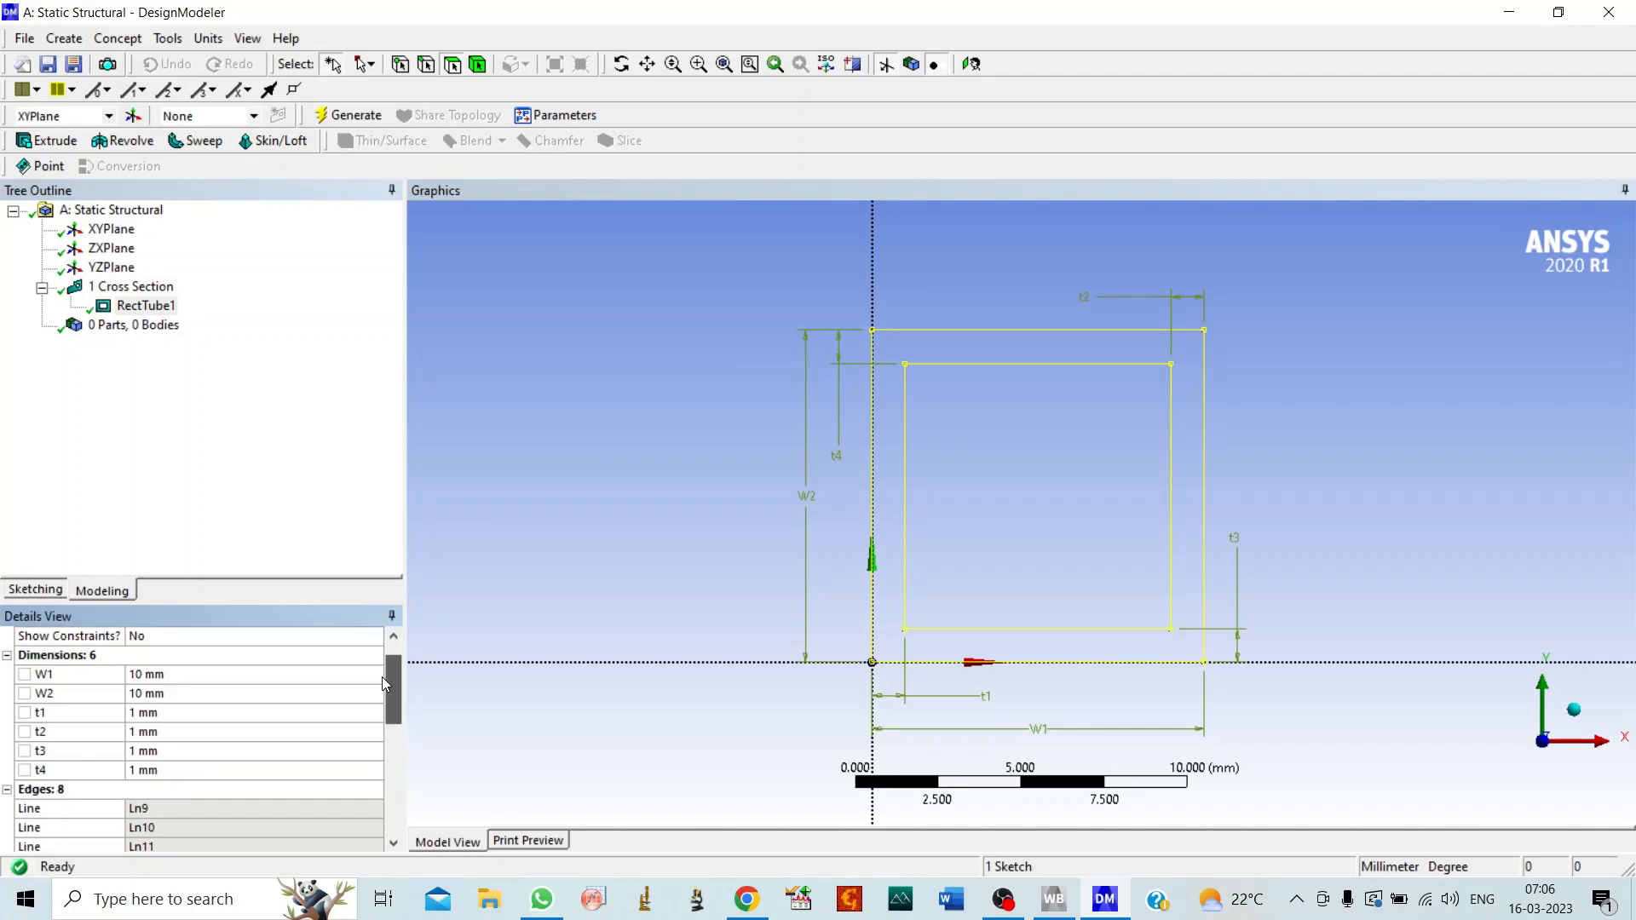
{"action": "left_click", "coordinate": [355, 121]}
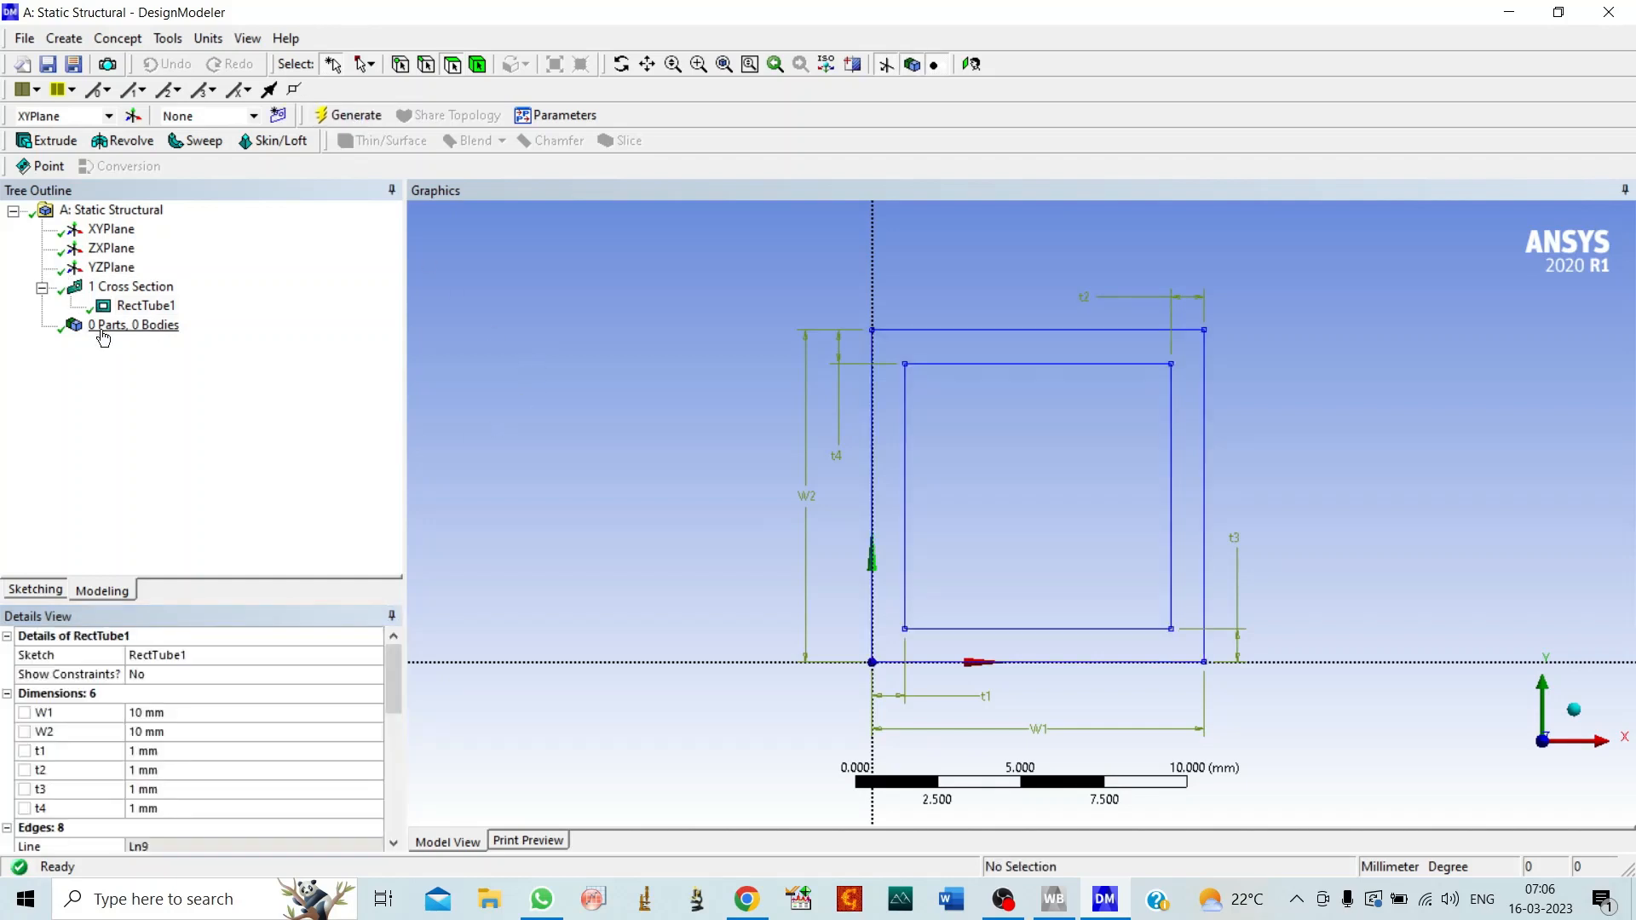
Step: Extrude the rectangular tube cross section to a fixed depth of 150 mm as added material and generate the body
{"action": "left_click", "coordinate": [53, 141]}
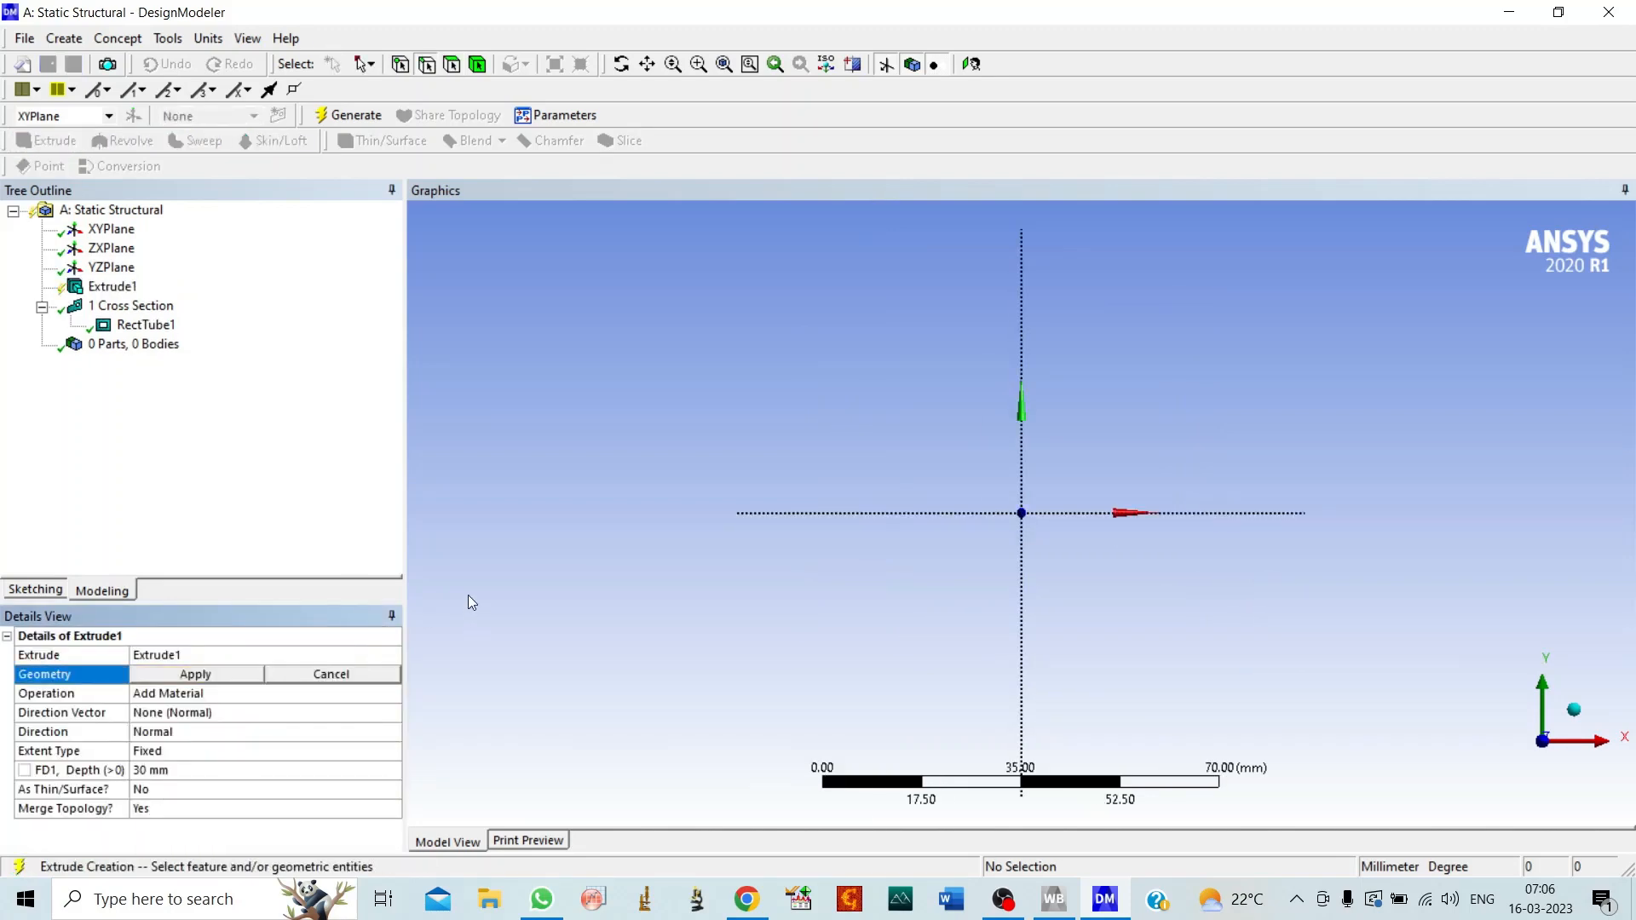
{"action": "left_click", "coordinate": [146, 325]}
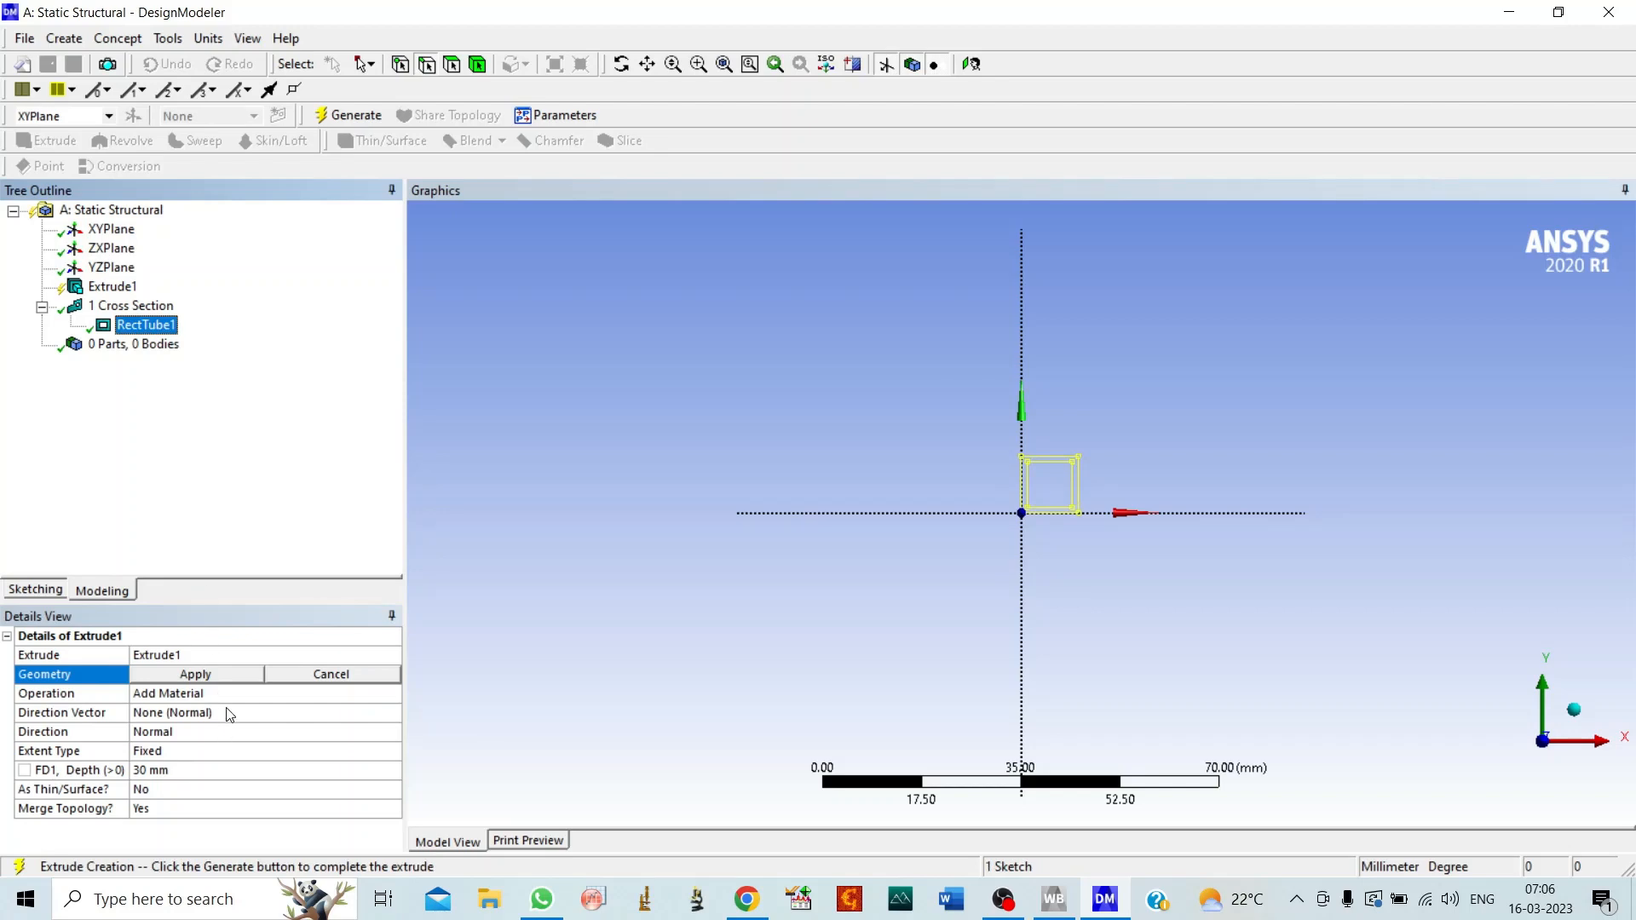
{"action": "left_click", "coordinate": [168, 772]}
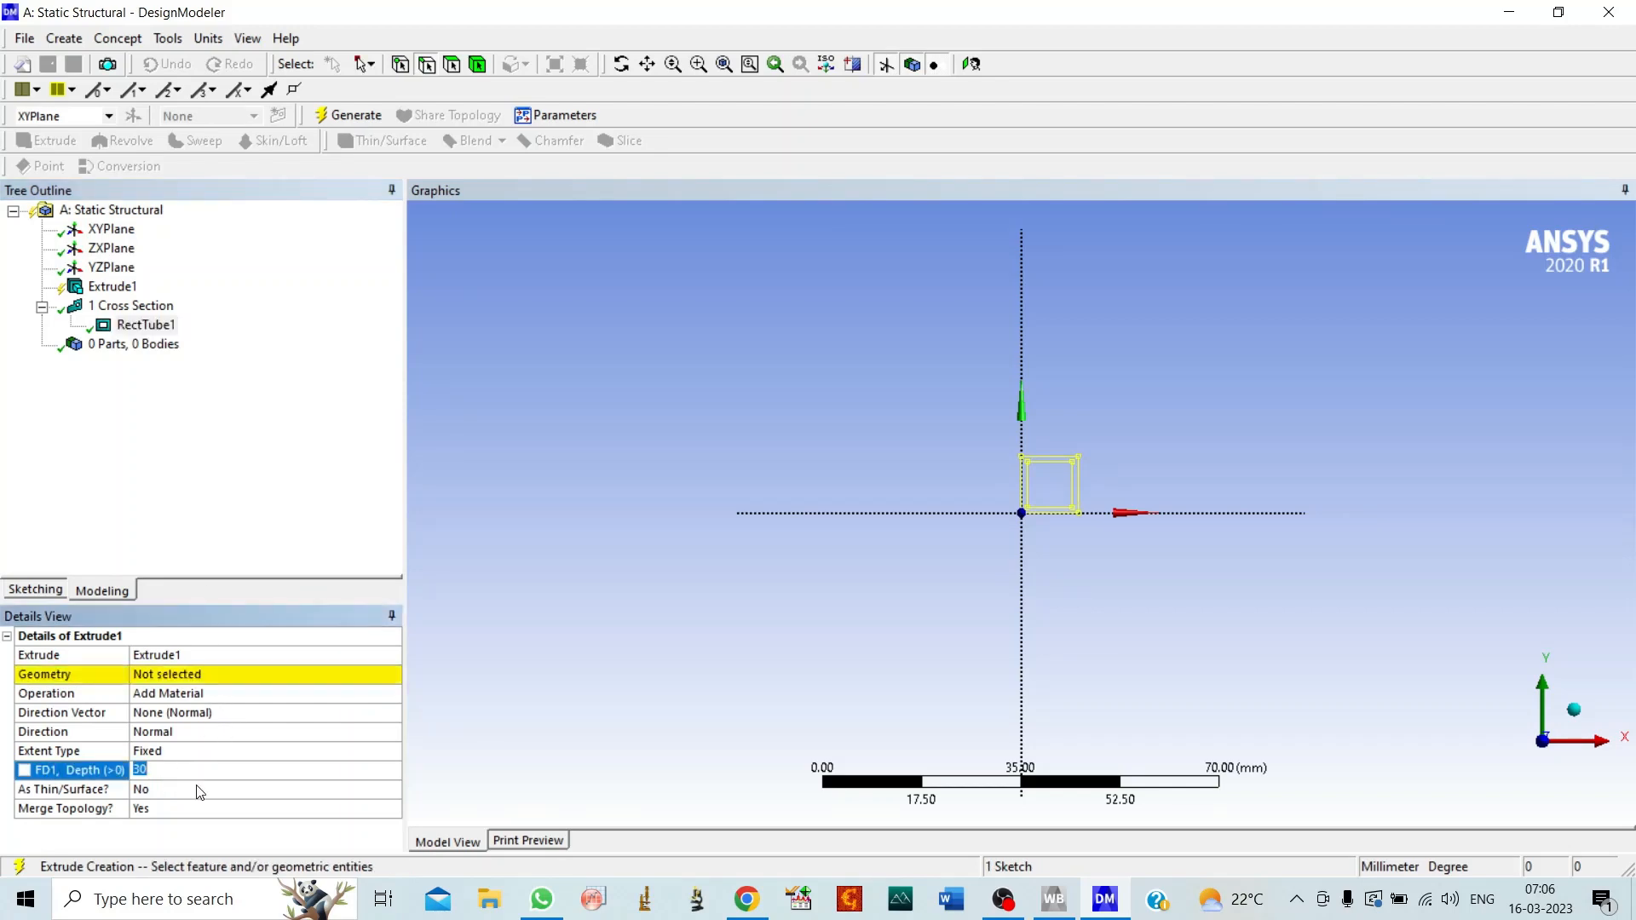
{"action": "type", "text": "15"}
{"action": "left_click", "coordinate": [181, 675]}
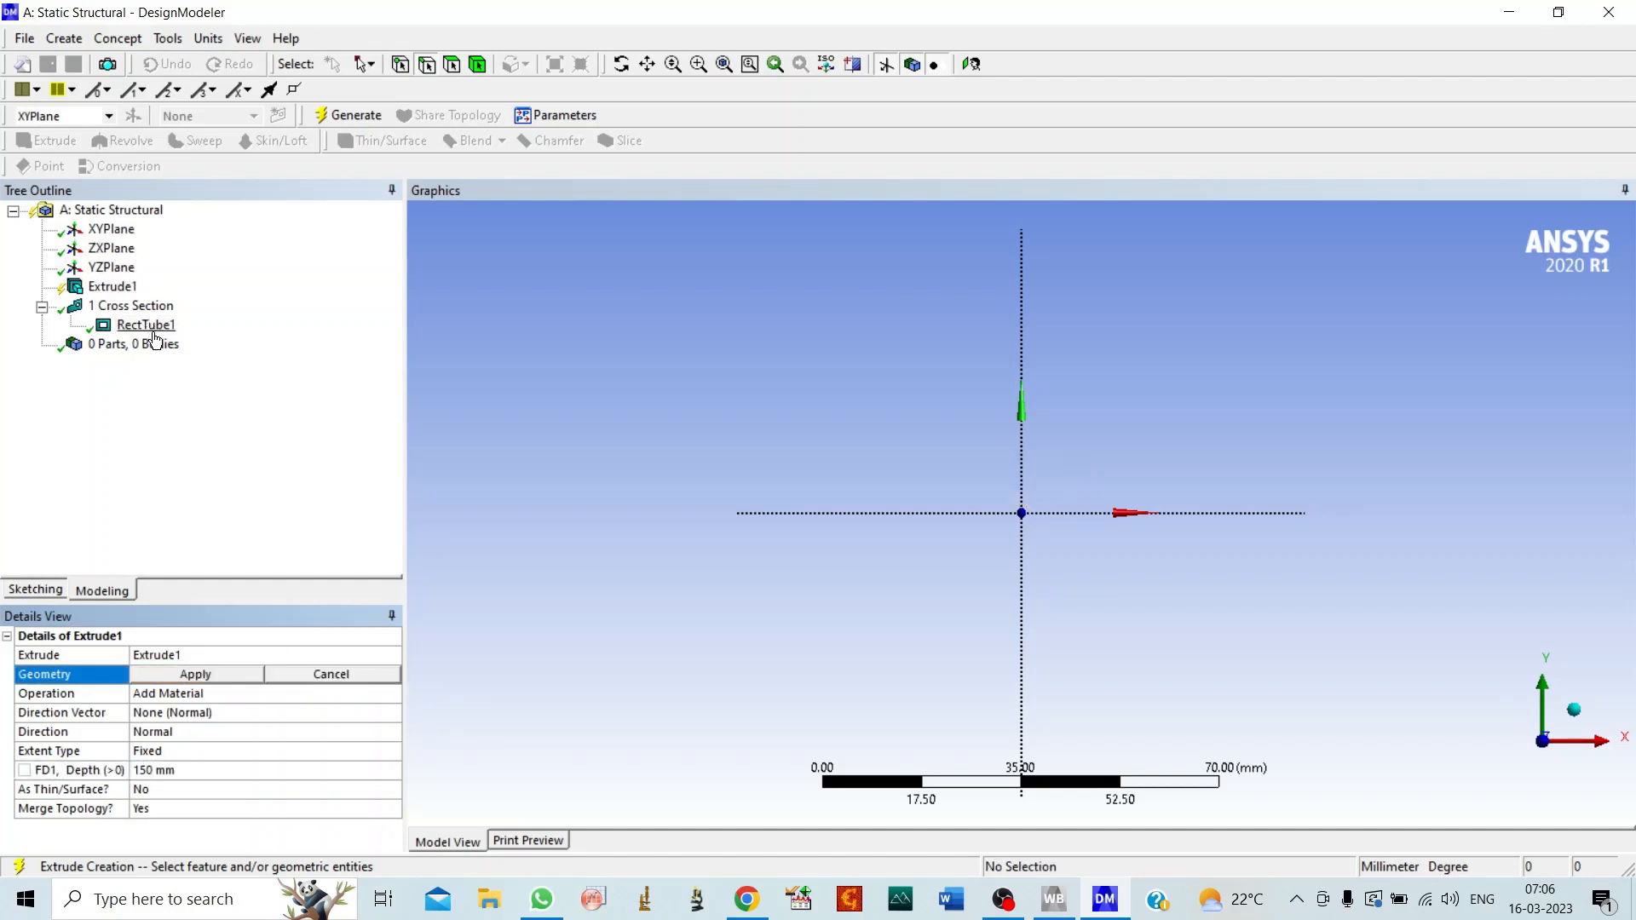
{"action": "left_click", "coordinate": [154, 331]}
{"action": "left_click", "coordinate": [194, 675]}
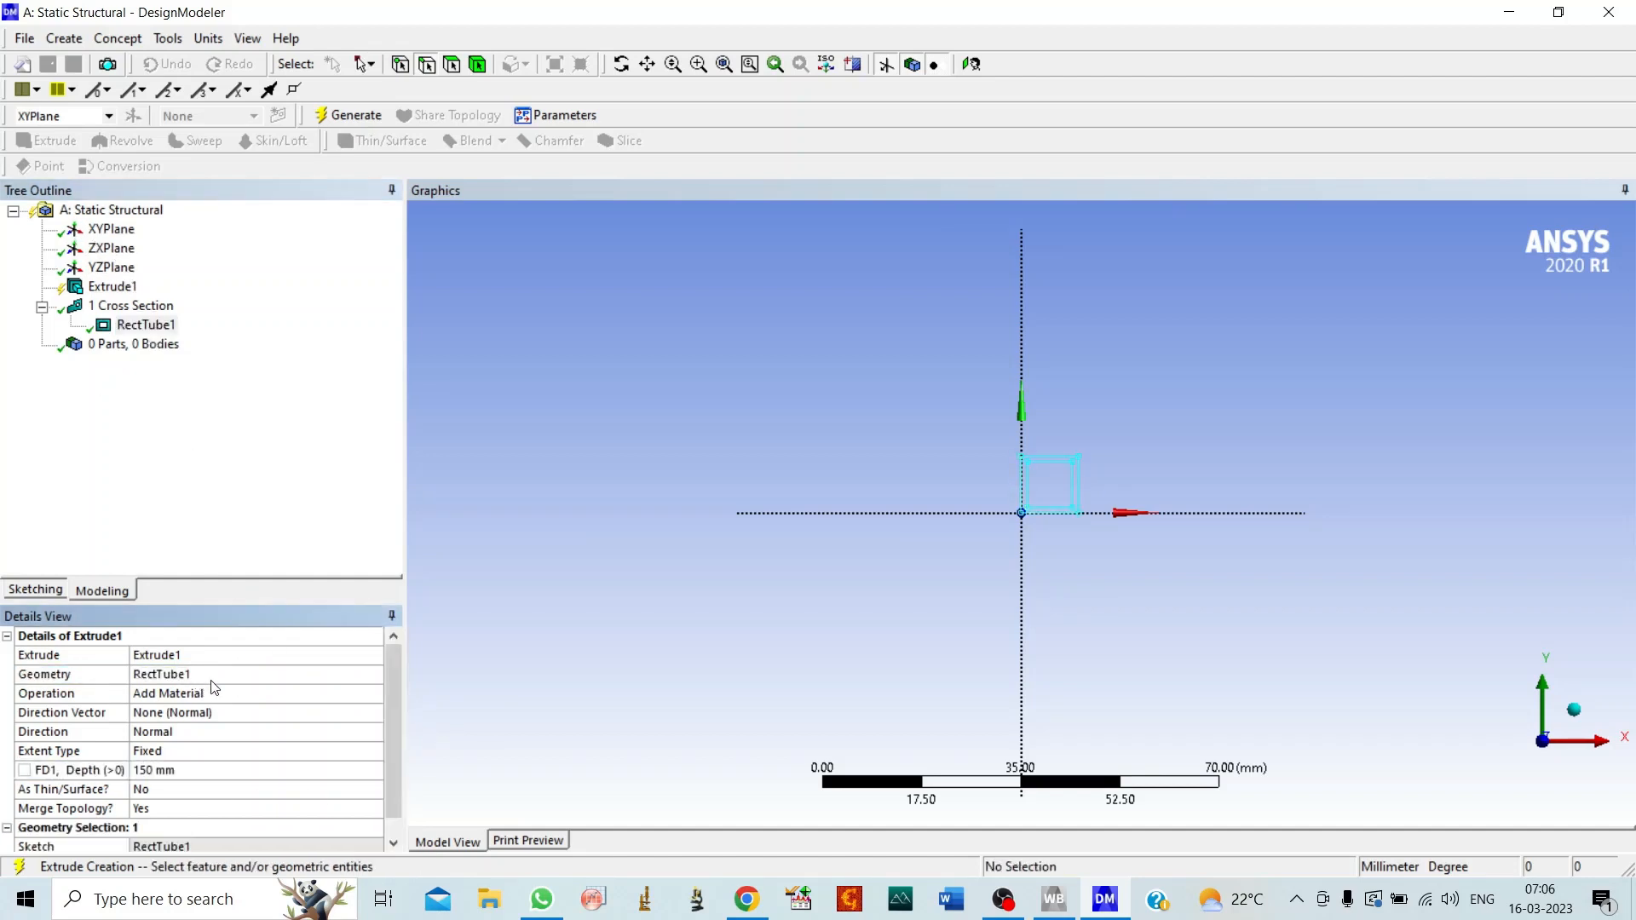
{"action": "left_click", "coordinate": [345, 115]}
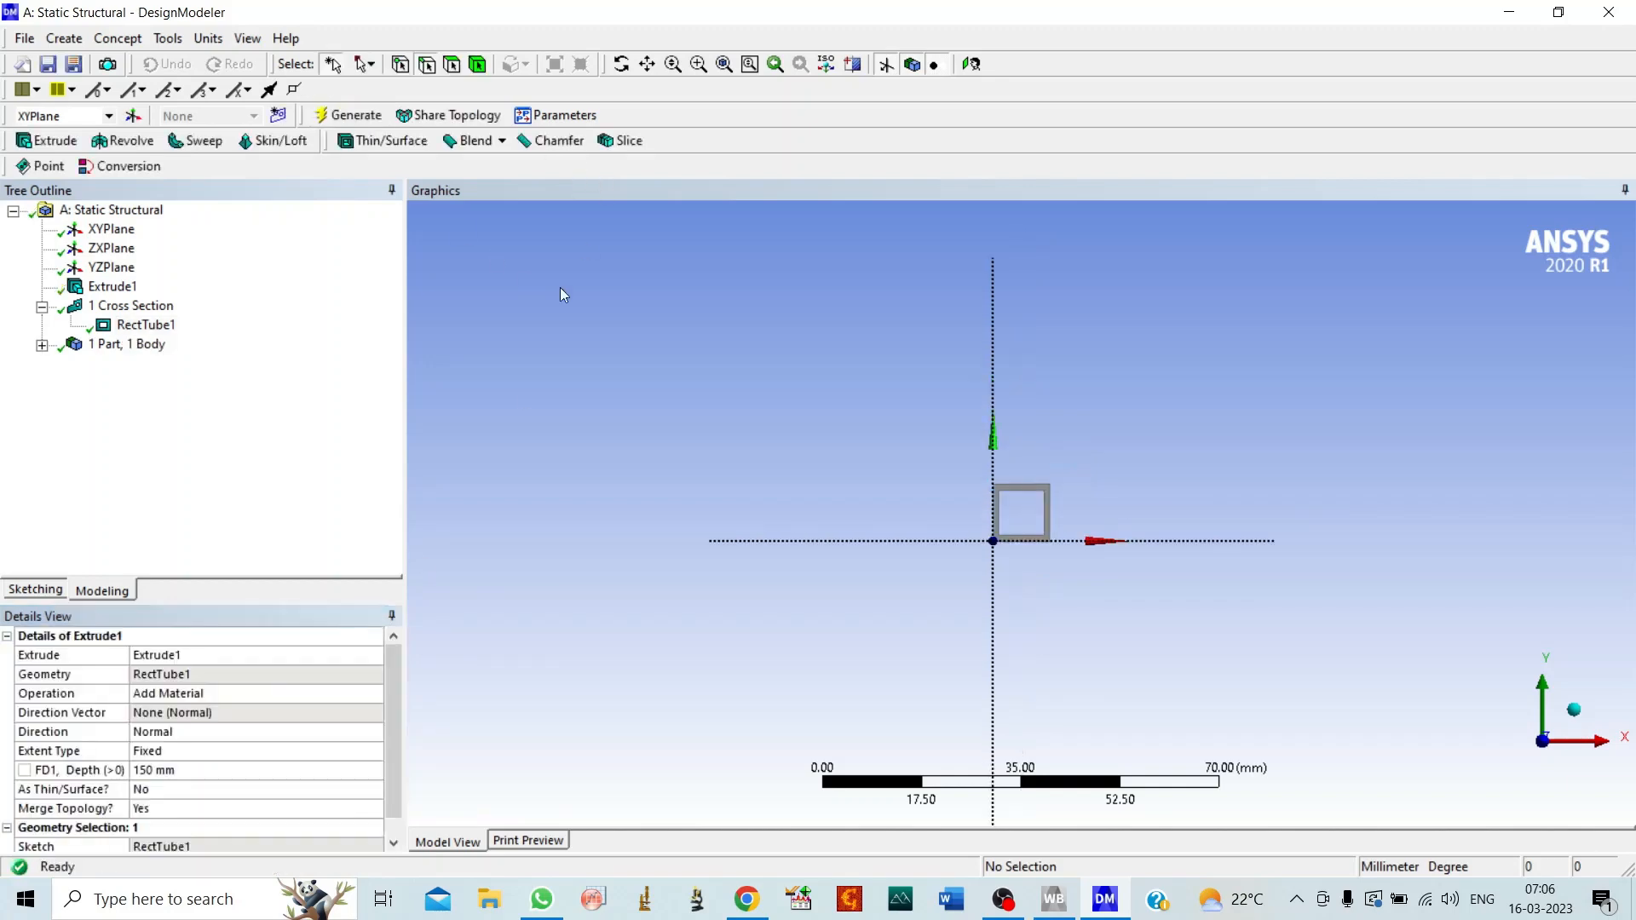
Step: Rename the extruded solid body as Hollow Rectangle Pipe
{"action": "left_click", "coordinate": [621, 64]}
{"action": "left_click_drag", "start_coordinate": [654, 369], "coordinate": [713, 411]}
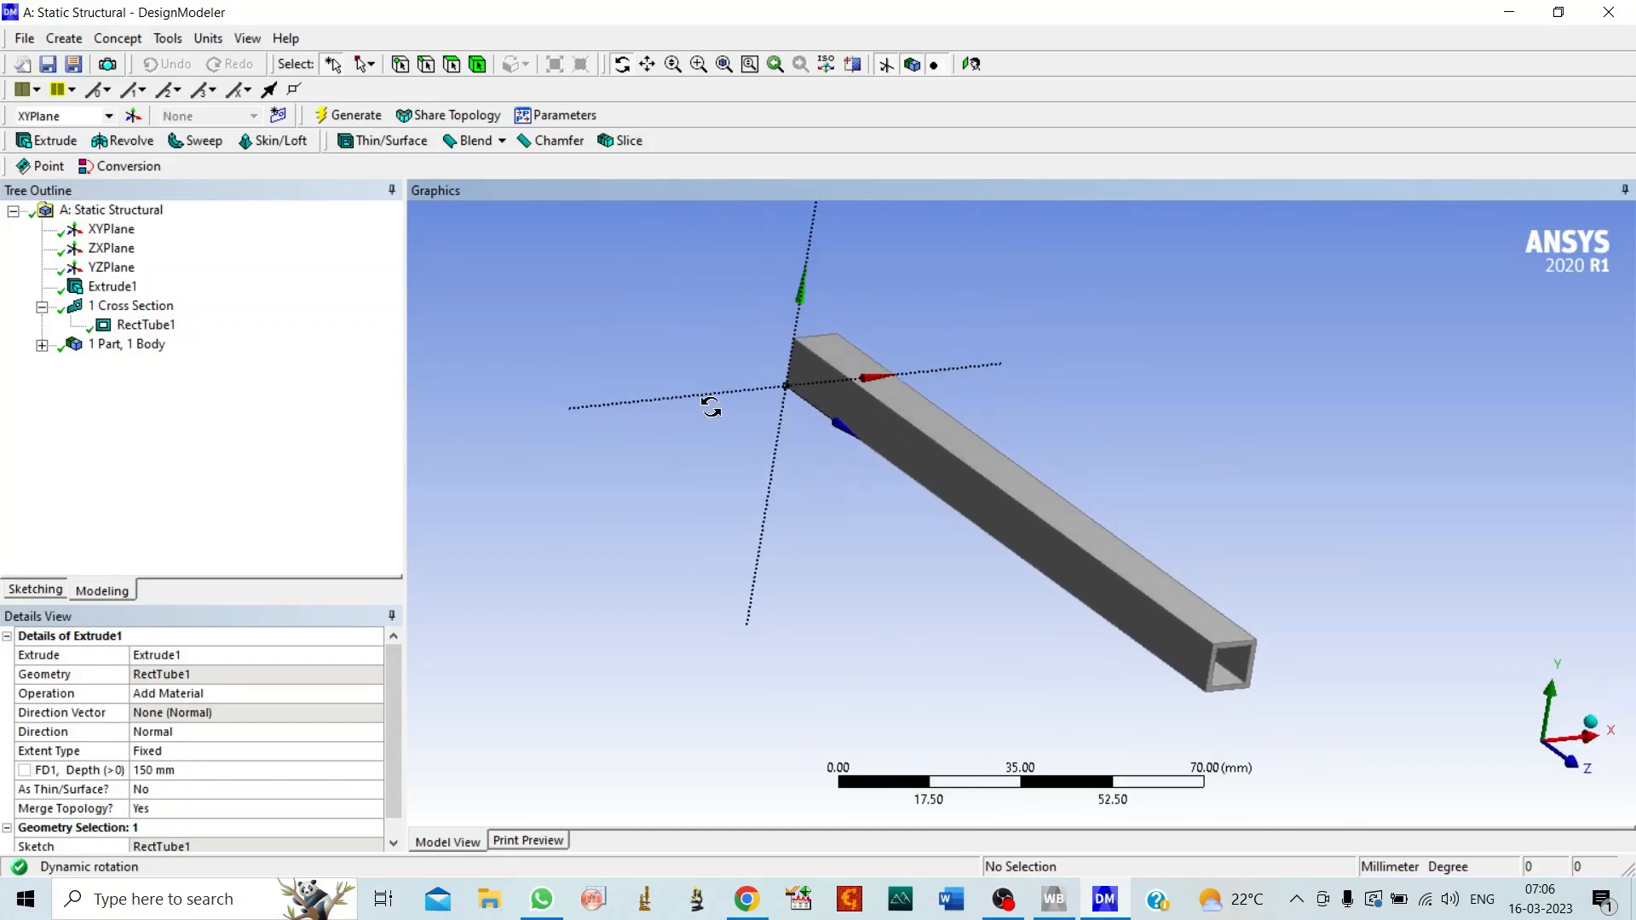
{"action": "scroll", "coordinate": [767, 482], "scroll_direction": "up", "scroll_amount": 3}
{"action": "scroll", "coordinate": [794, 474], "scroll_direction": "down", "scroll_amount": 2}
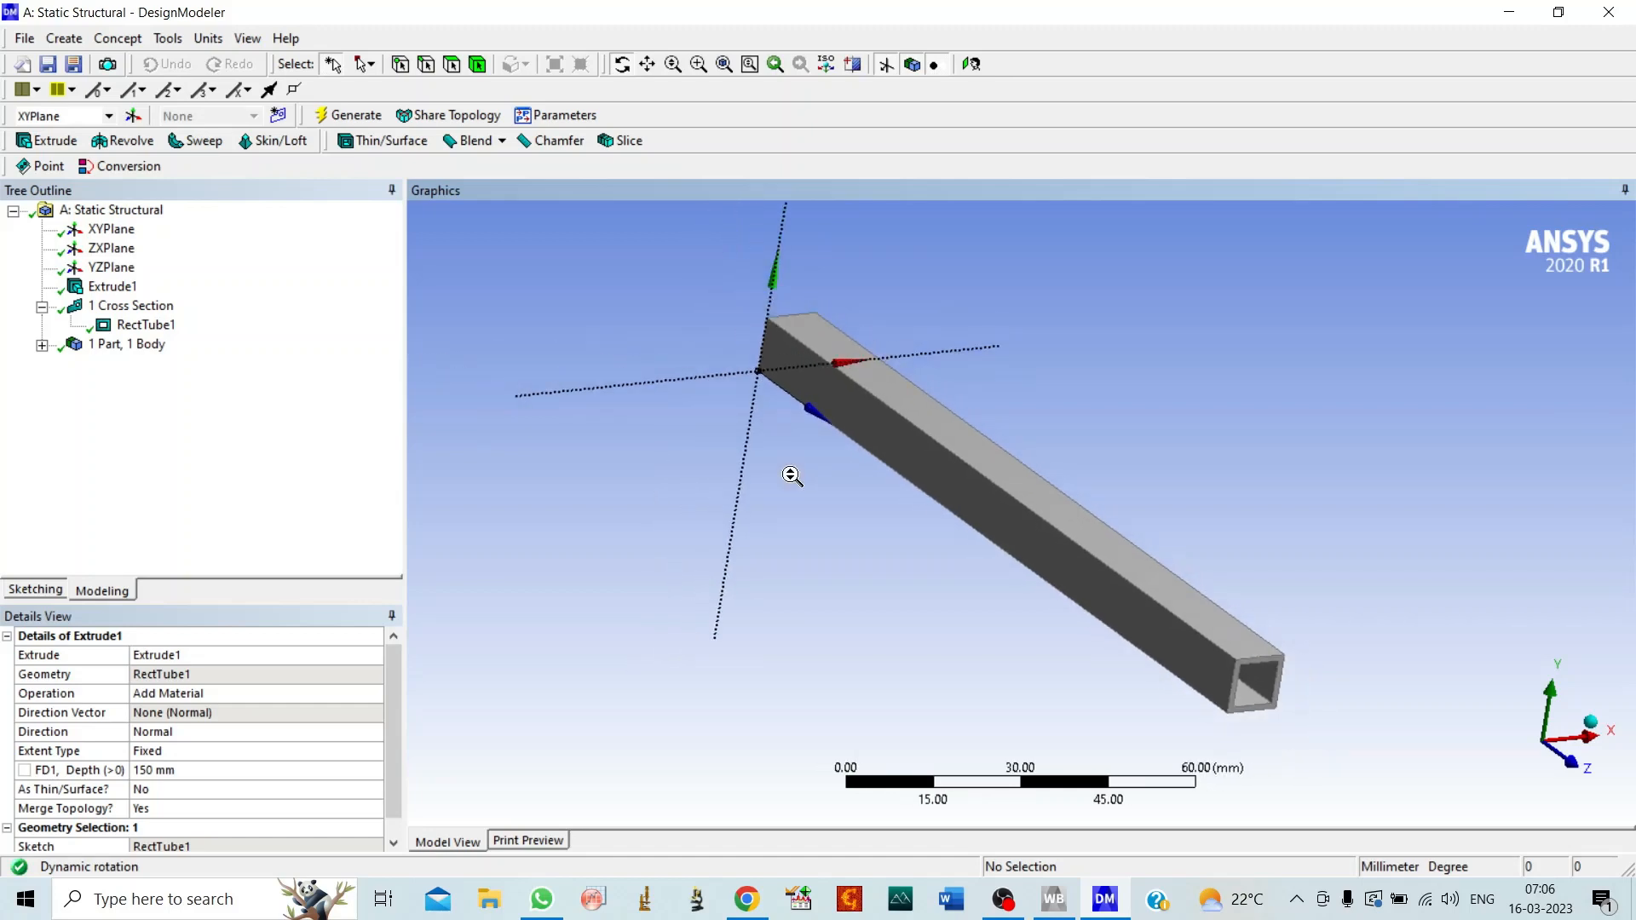
{"action": "left_click_drag", "start_coordinate": [836, 537], "coordinate": [957, 566]}
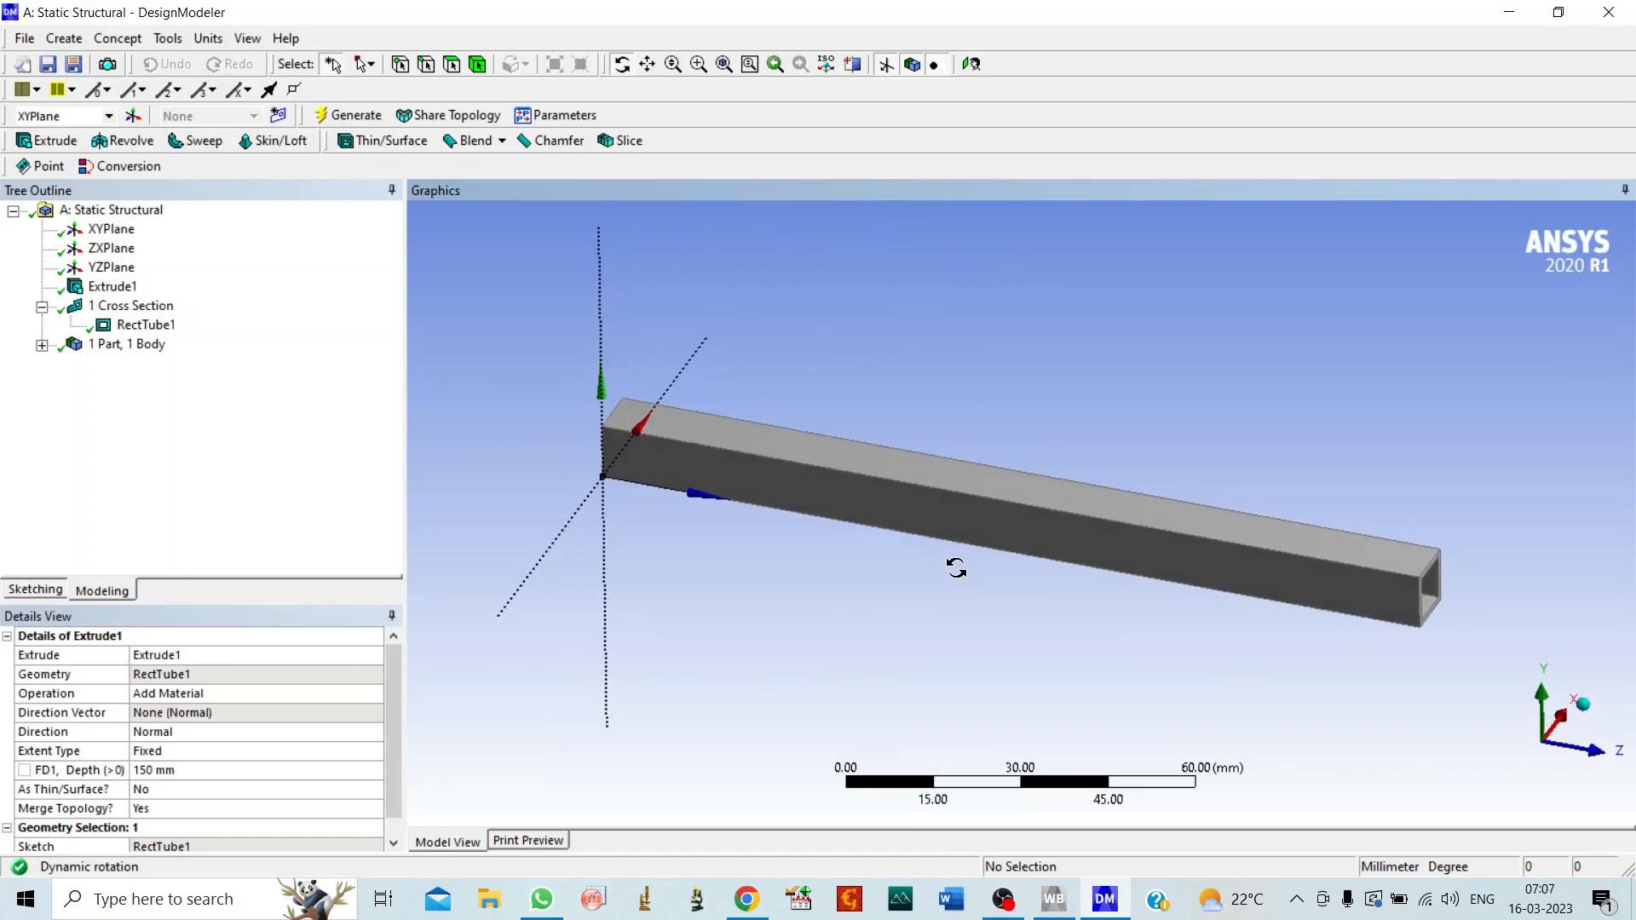
{"action": "left_click", "coordinate": [41, 345]}
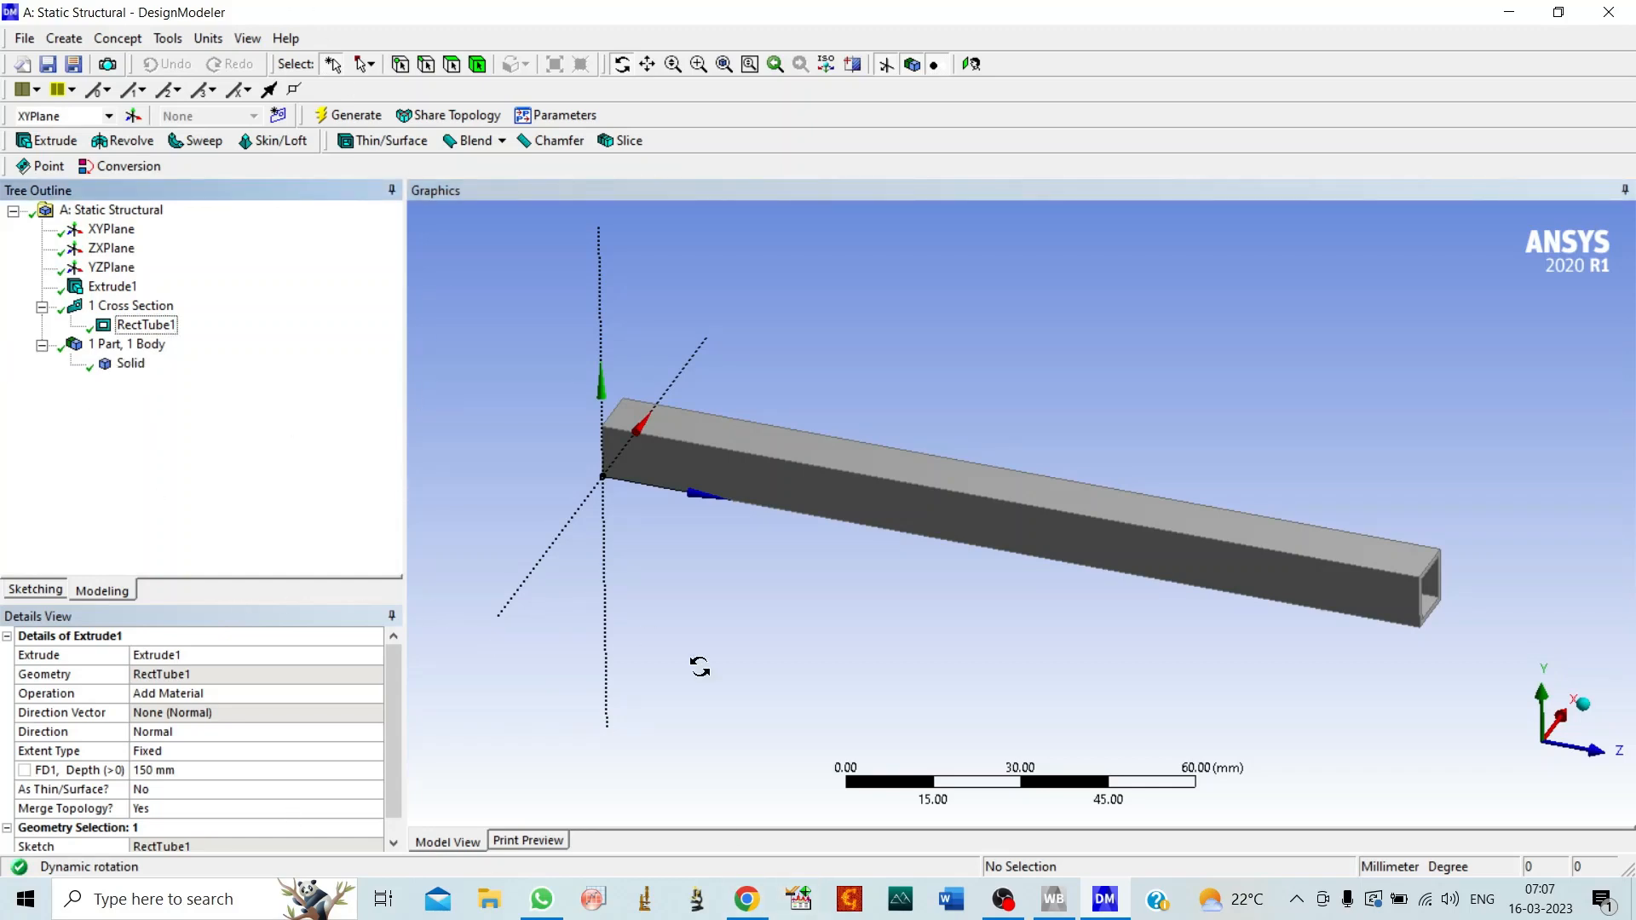
{"action": "right_click_drag", "start_coordinate": [129, 365], "coordinate": [176, 394]}
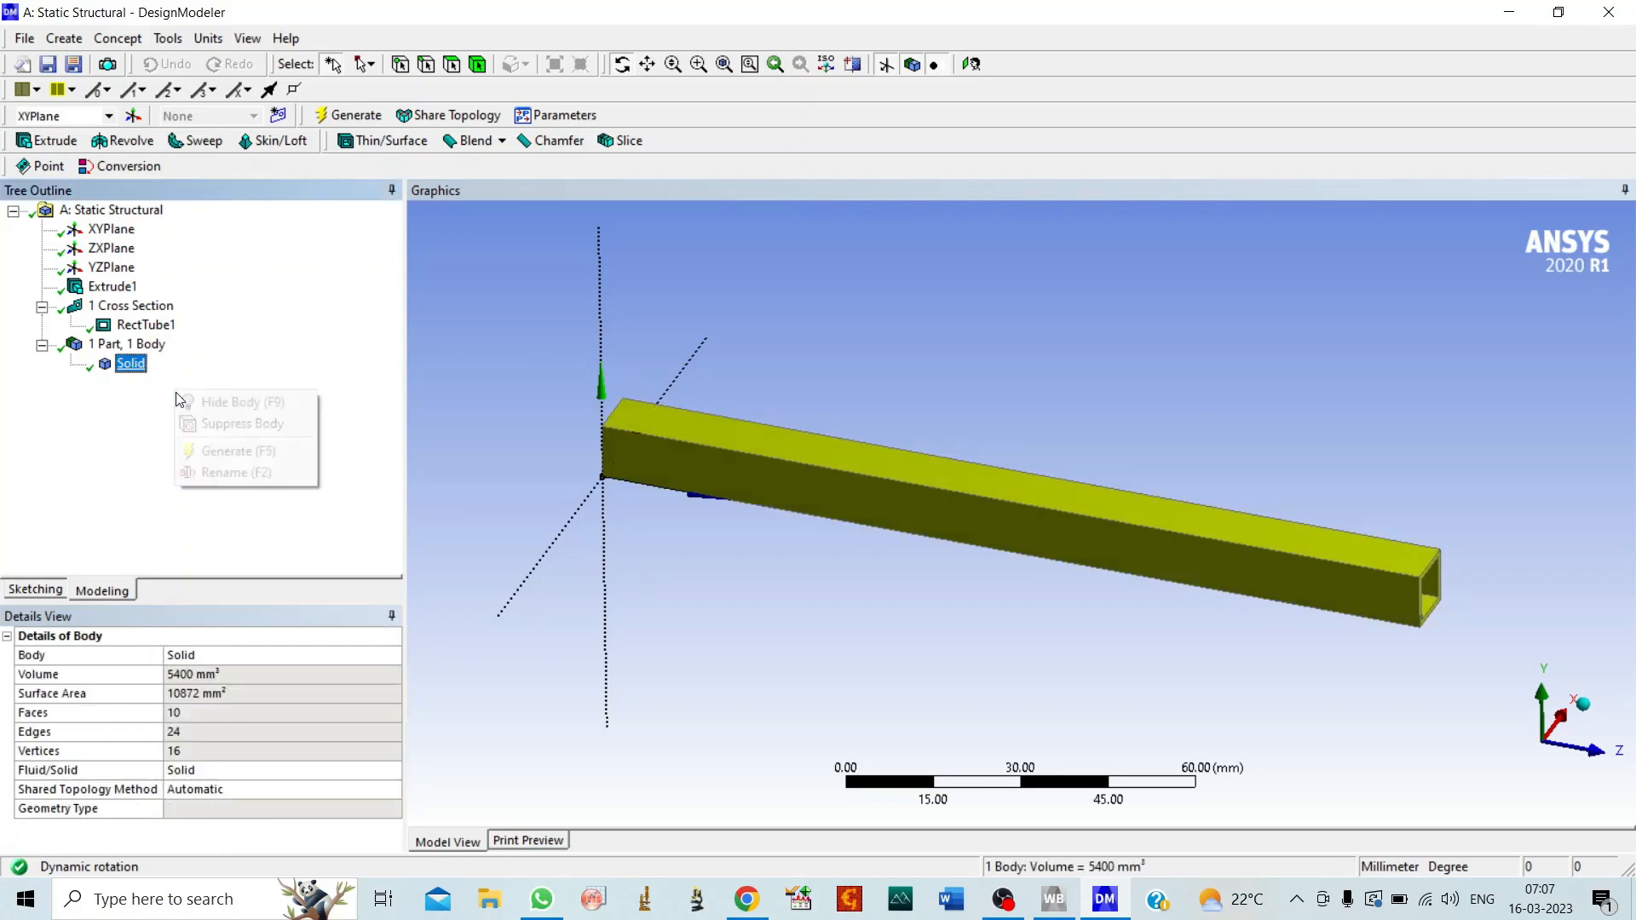
{"action": "left_click", "coordinate": [236, 472]}
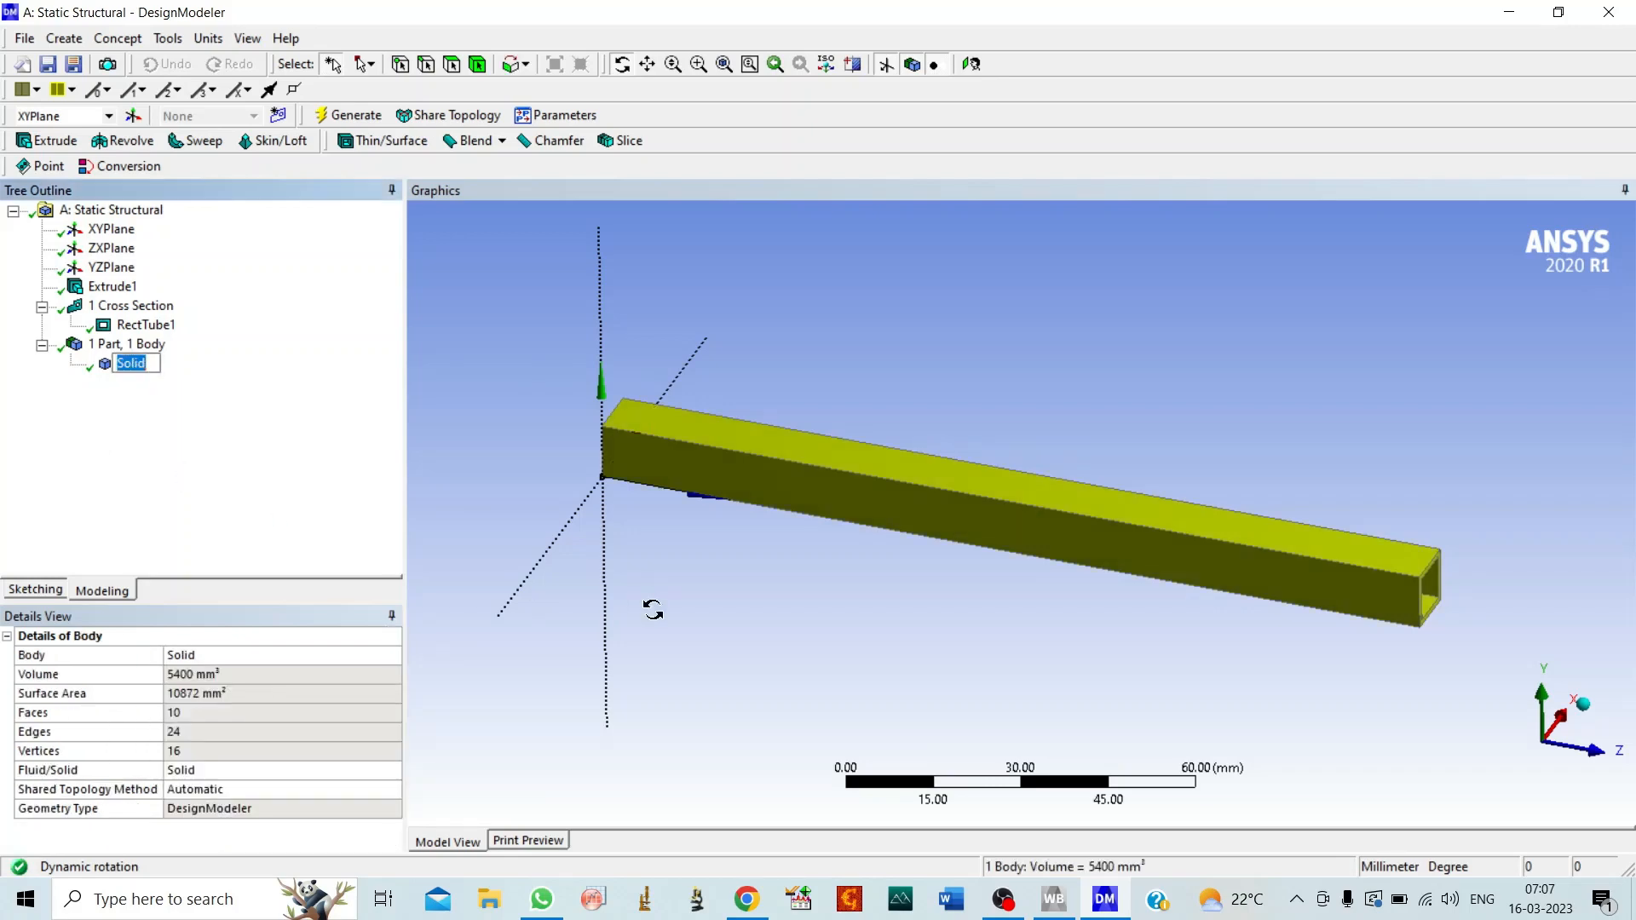
{"action": "type", "text": "Hollow Rectangle"}
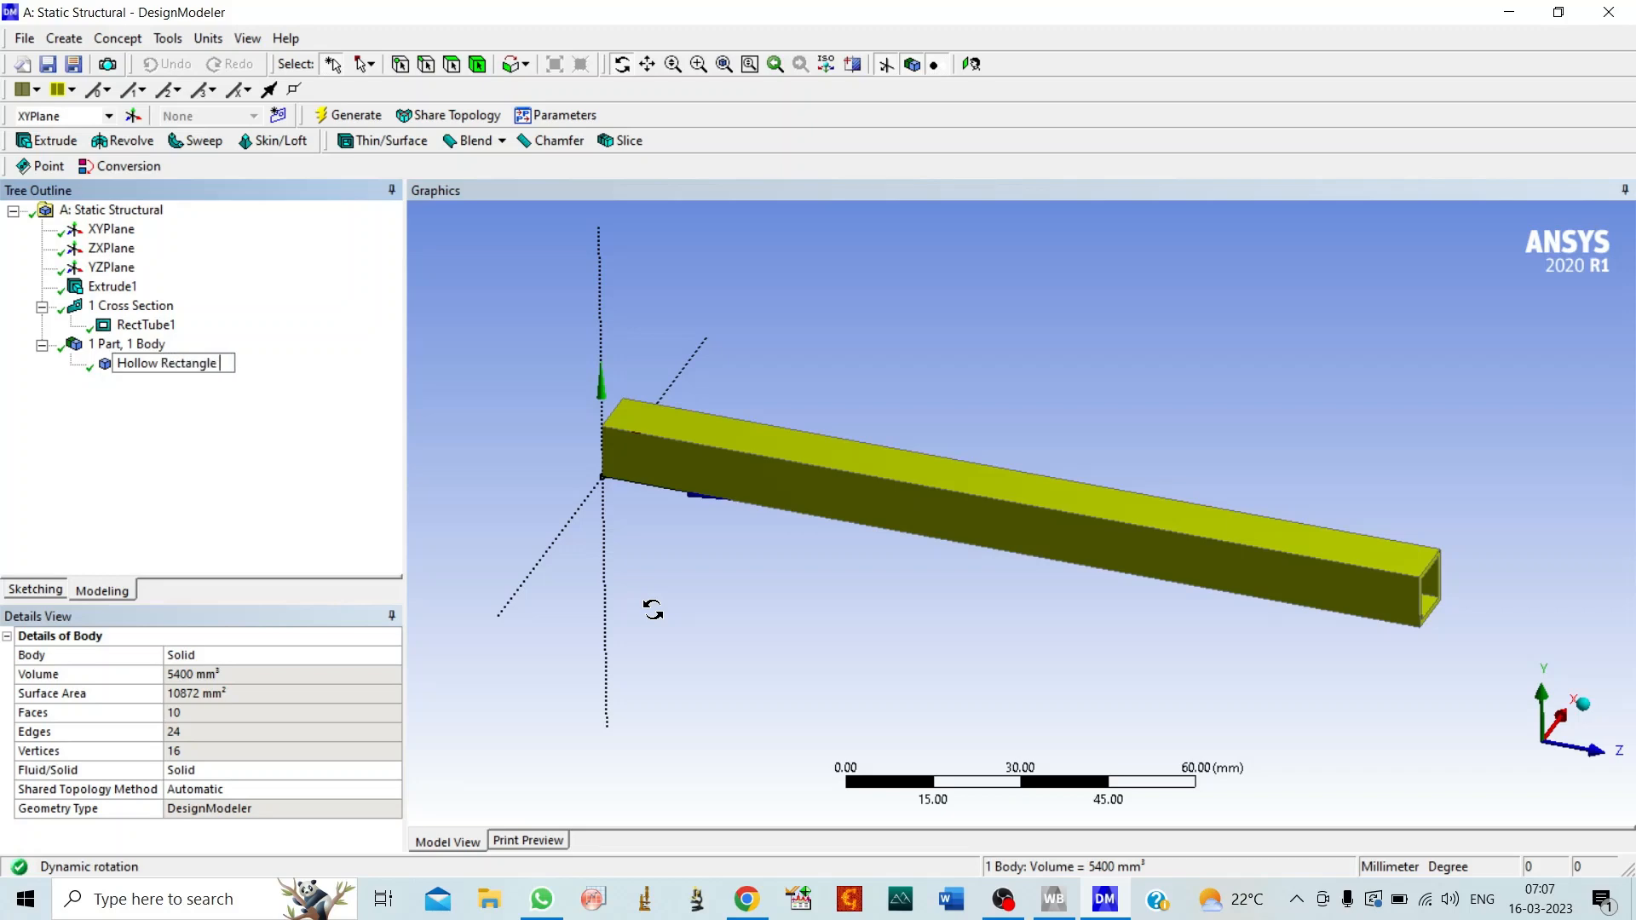
{"action": "type", "text": " ipe"}
{"action": "key", "text": "BackSpace"}
{"action": "key", "text": "BackSpace"}
{"action": "key", "text": "BackSpace"}
{"action": "type", "text": "Pipe"}
{"action": "key", "text": "Return"}
Step: Switch to Workbench, open the model in Mechanical, and examine the pipe body and the Structural Steel properties
{"action": "left_click", "coordinate": [1054, 899]}
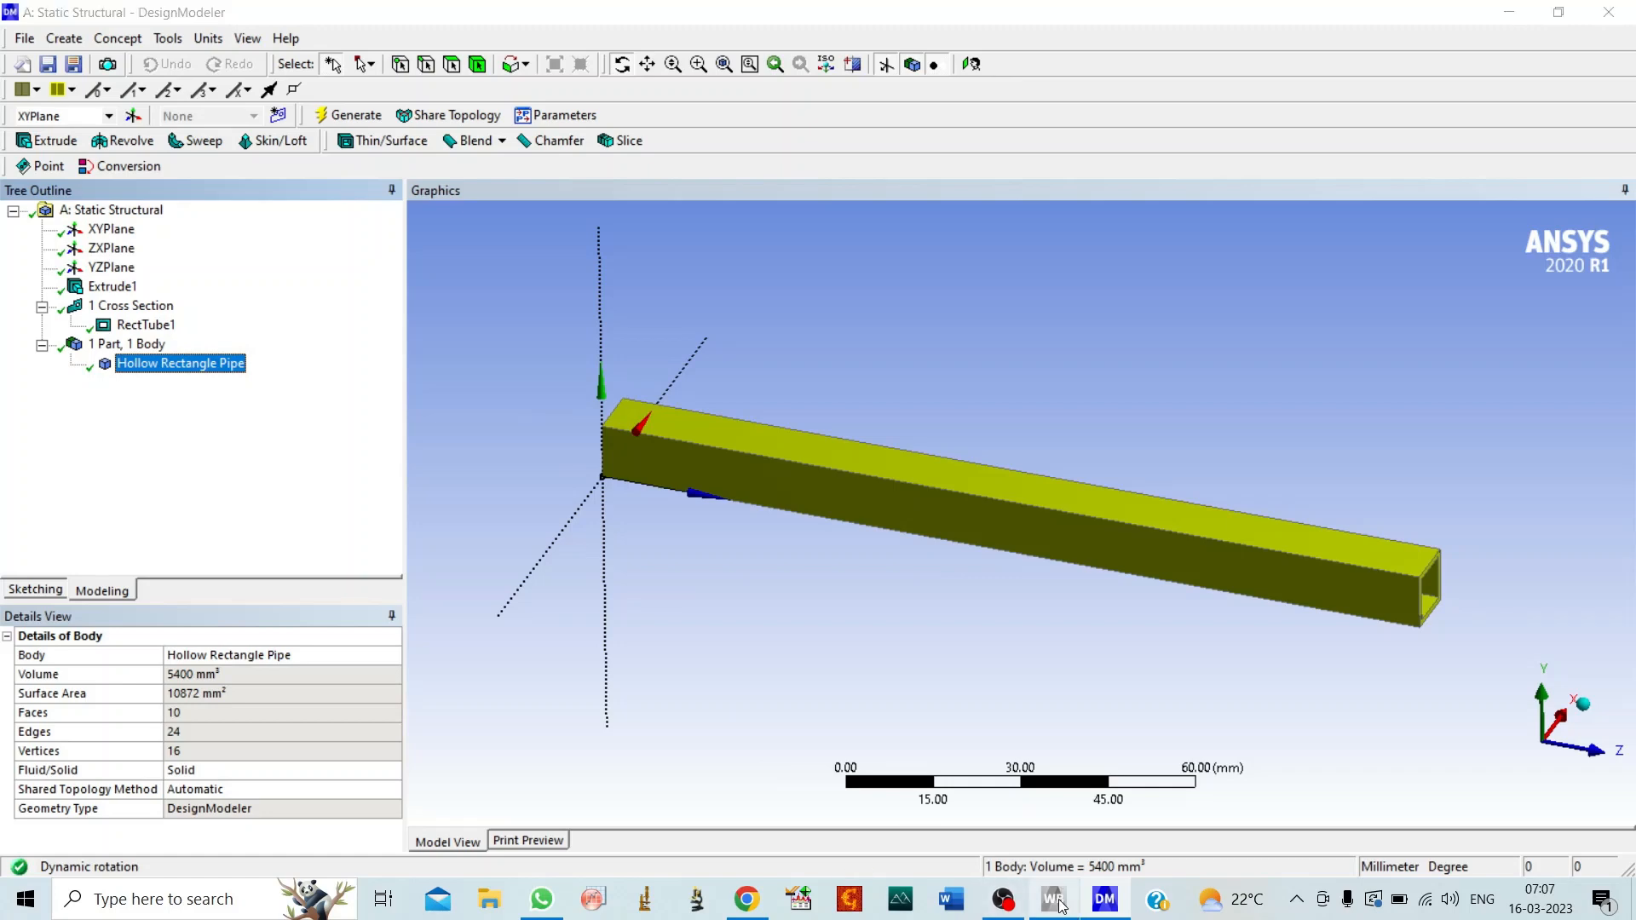
{"action": "double_click", "coordinate": [375, 228]}
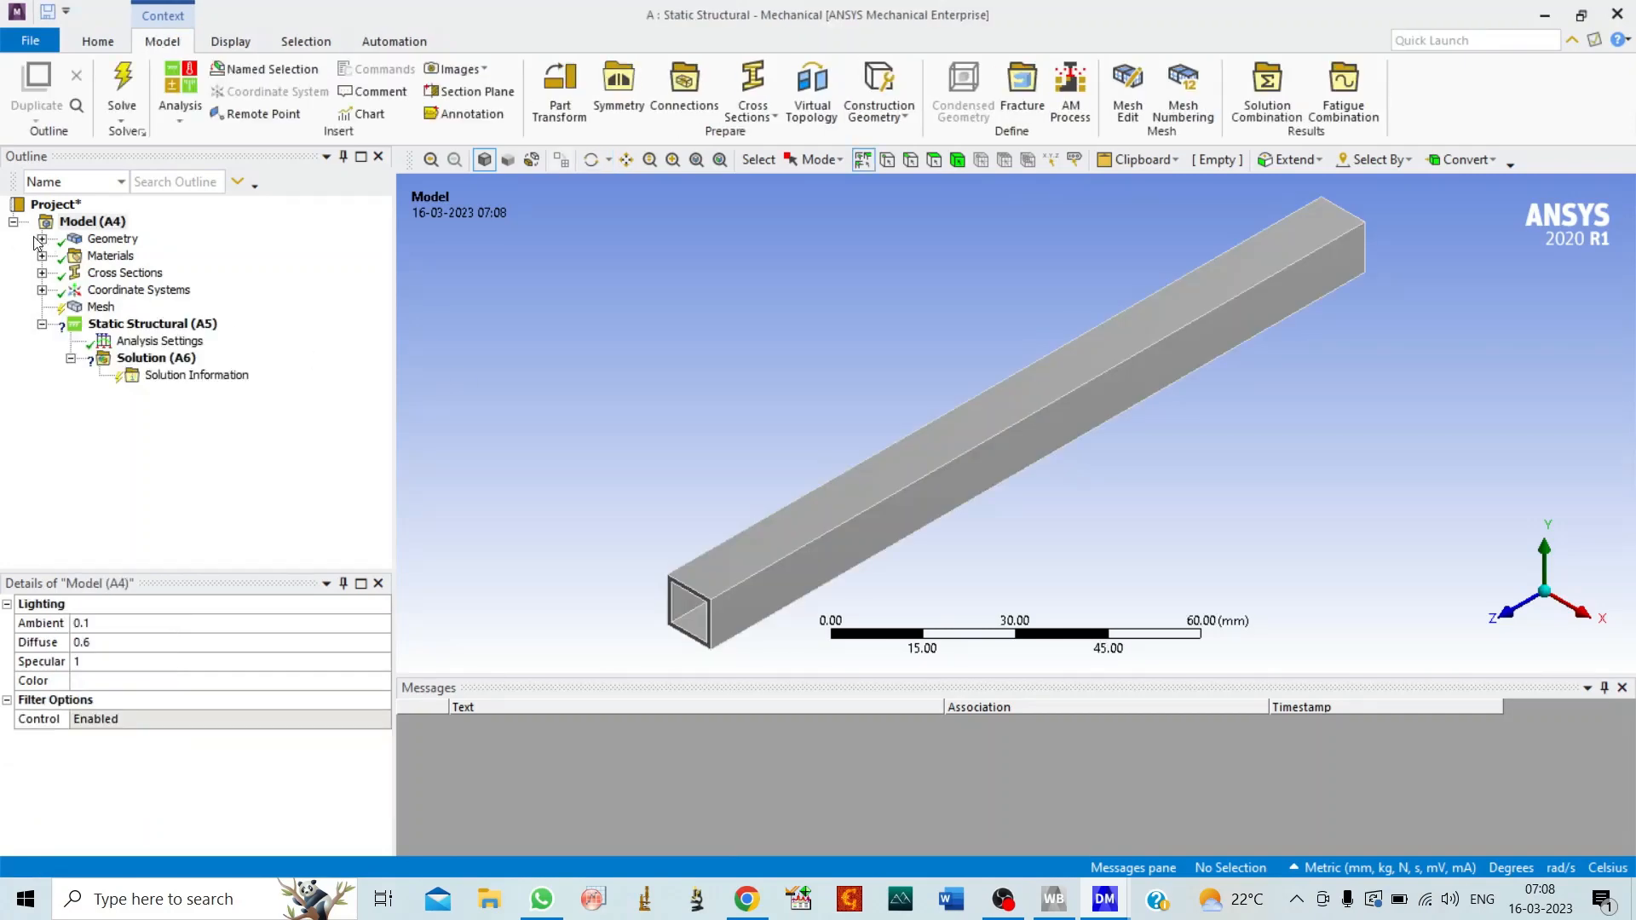
{"action": "left_click", "coordinate": [41, 238]}
{"action": "left_click", "coordinate": [179, 257]}
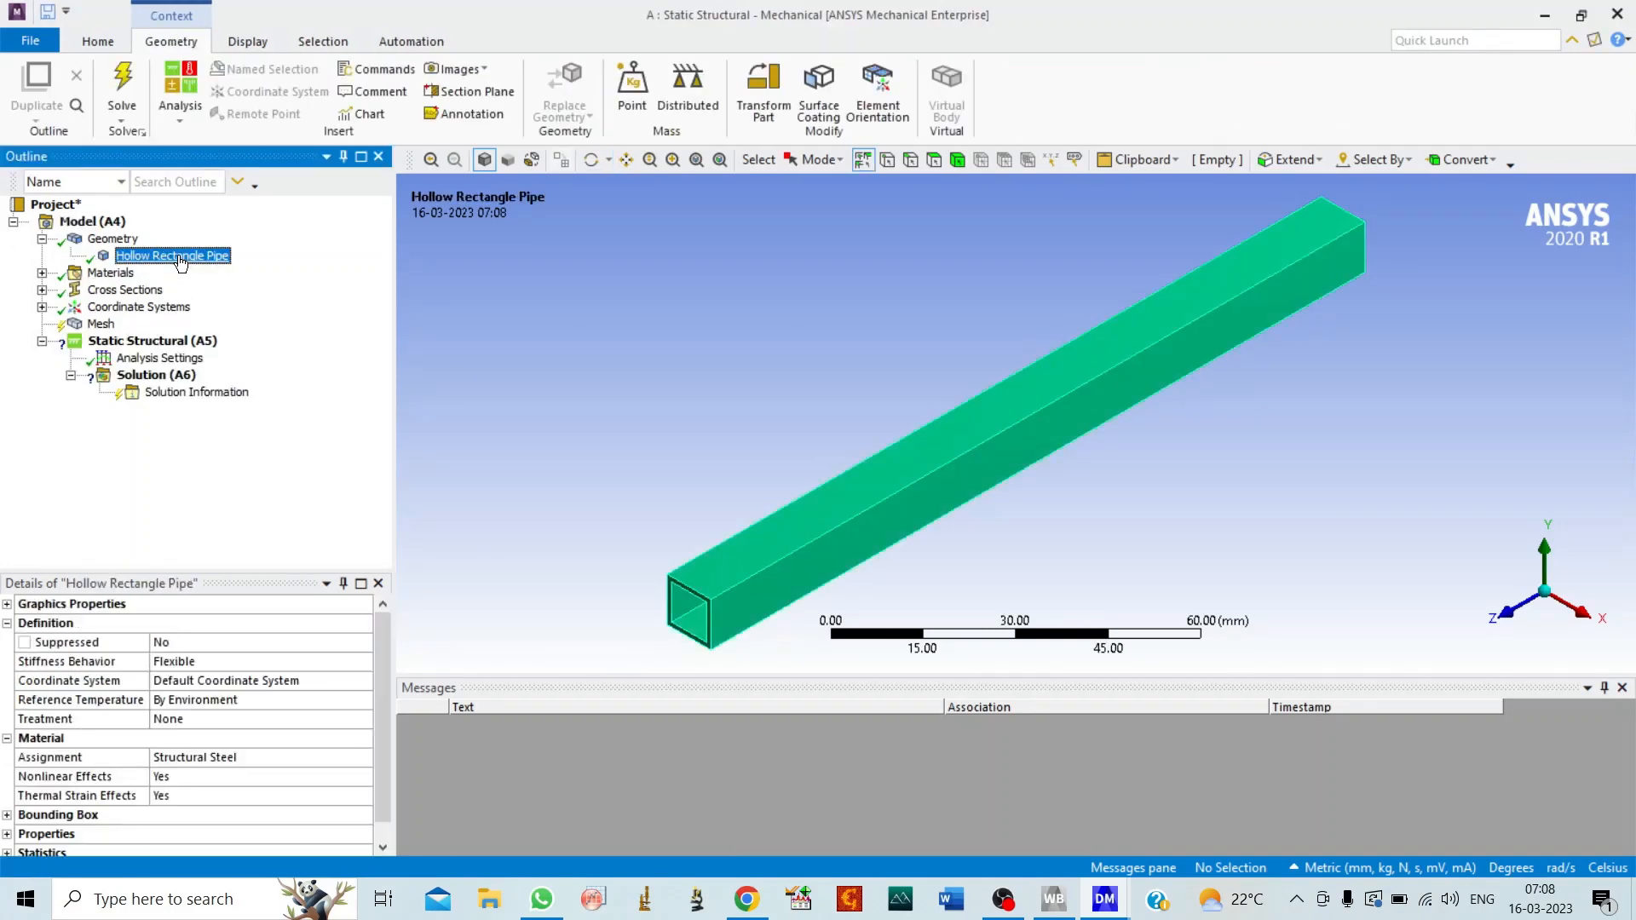
{"action": "left_click", "coordinate": [41, 273]}
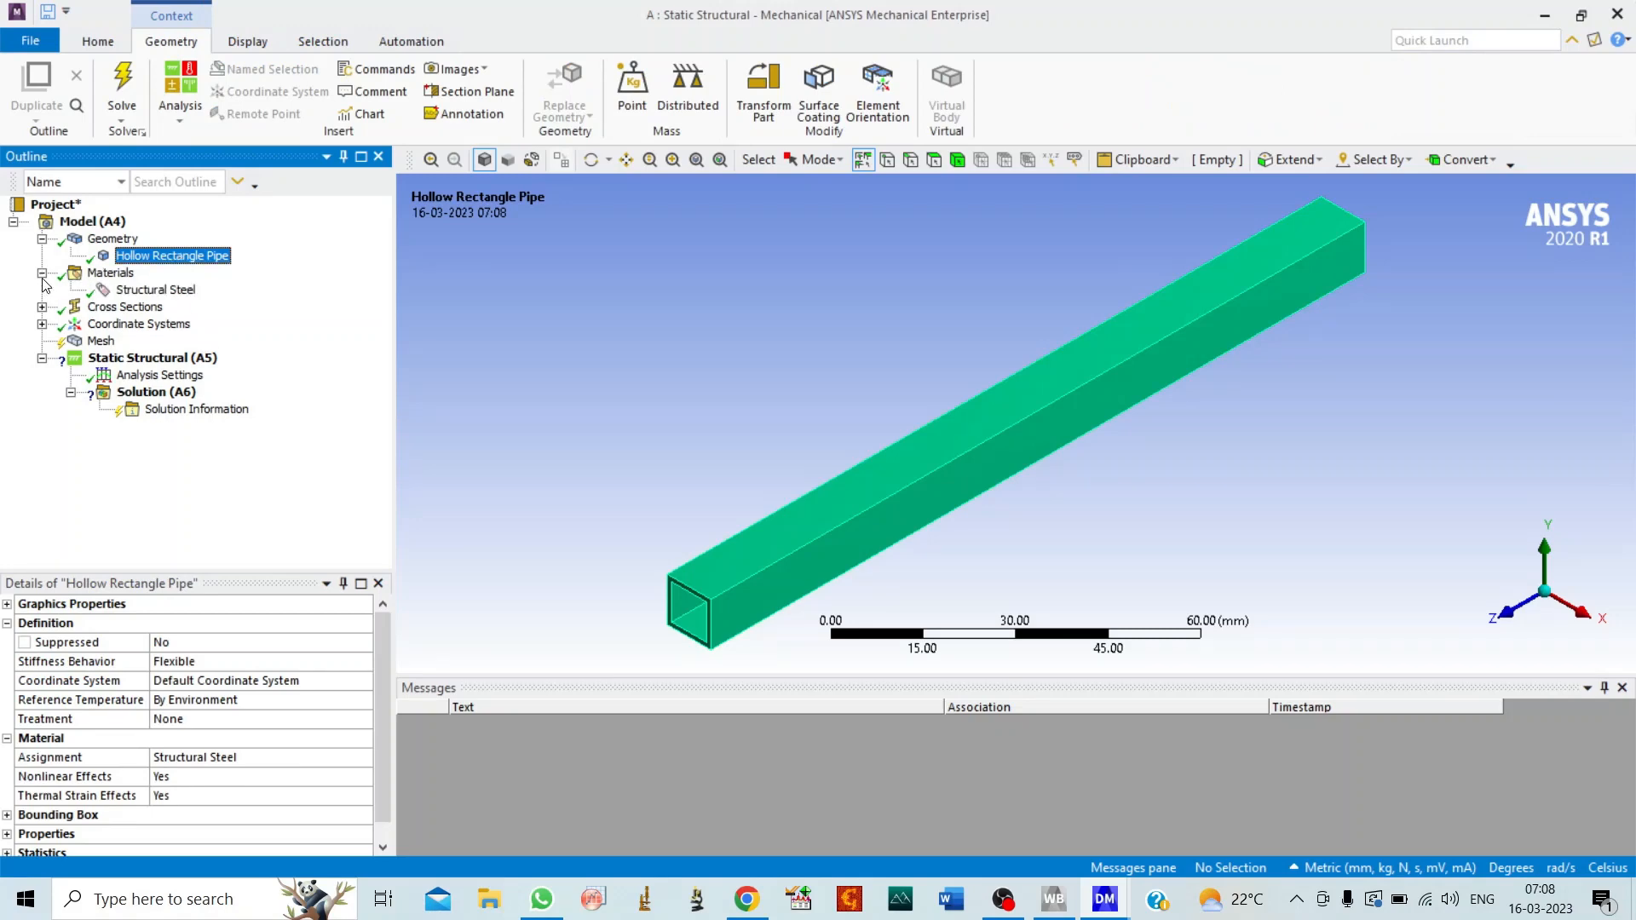
{"action": "left_click", "coordinate": [156, 291]}
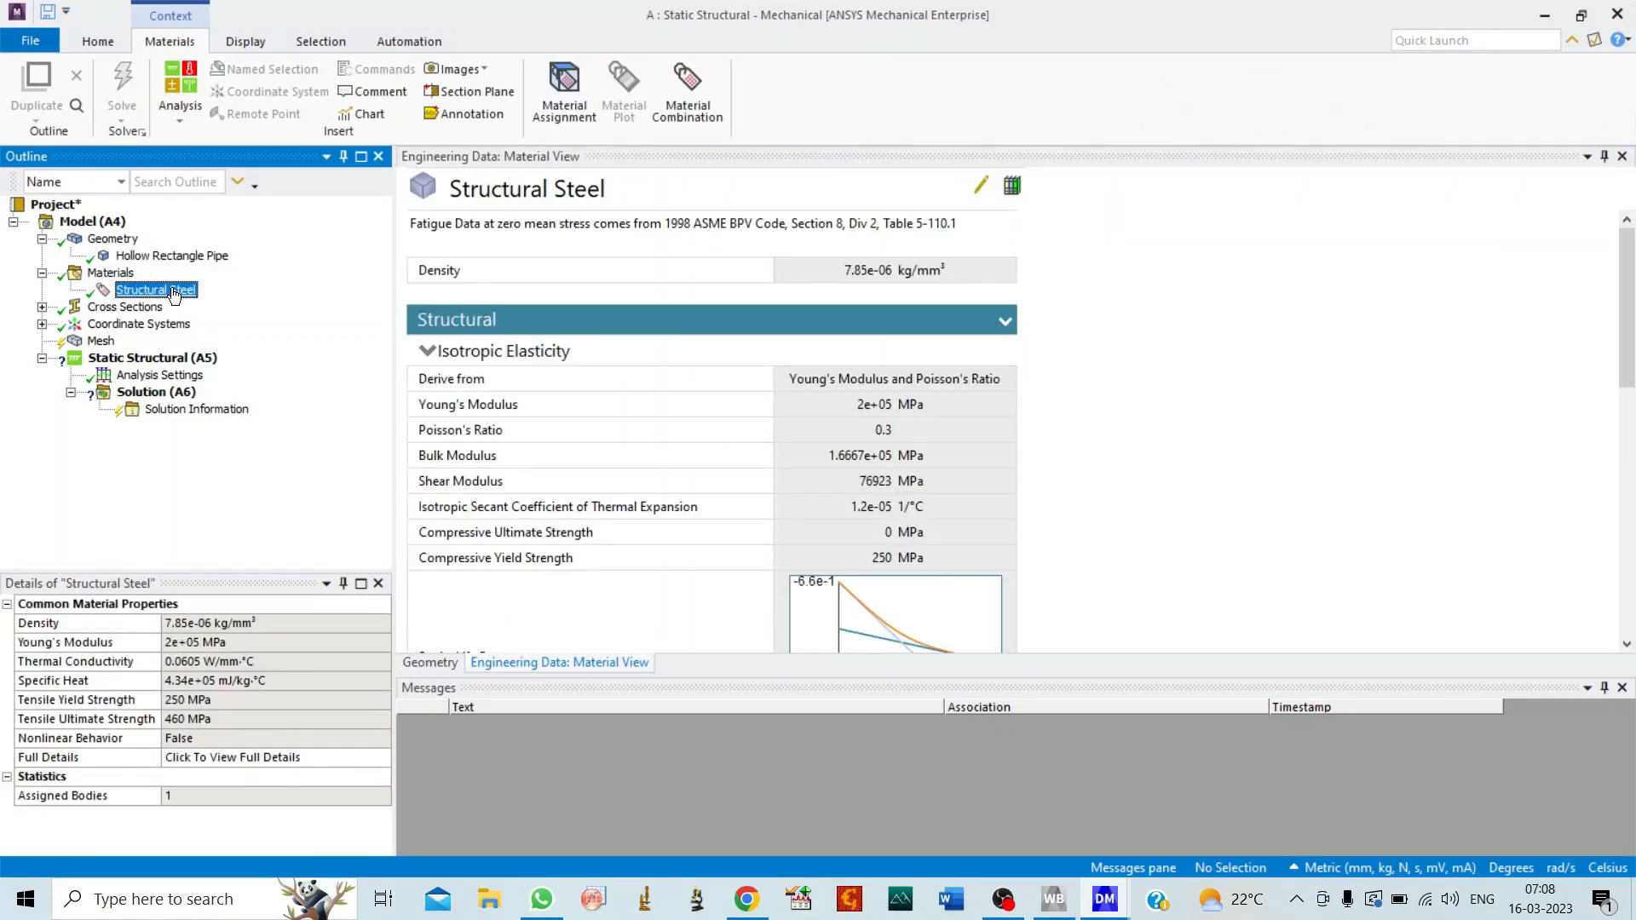
Step: Assign Structural Steel from the engineering data materials to the Hollow Rectangle Pipe body
{"action": "left_click", "coordinate": [157, 256]}
{"action": "left_click", "coordinate": [352, 759]}
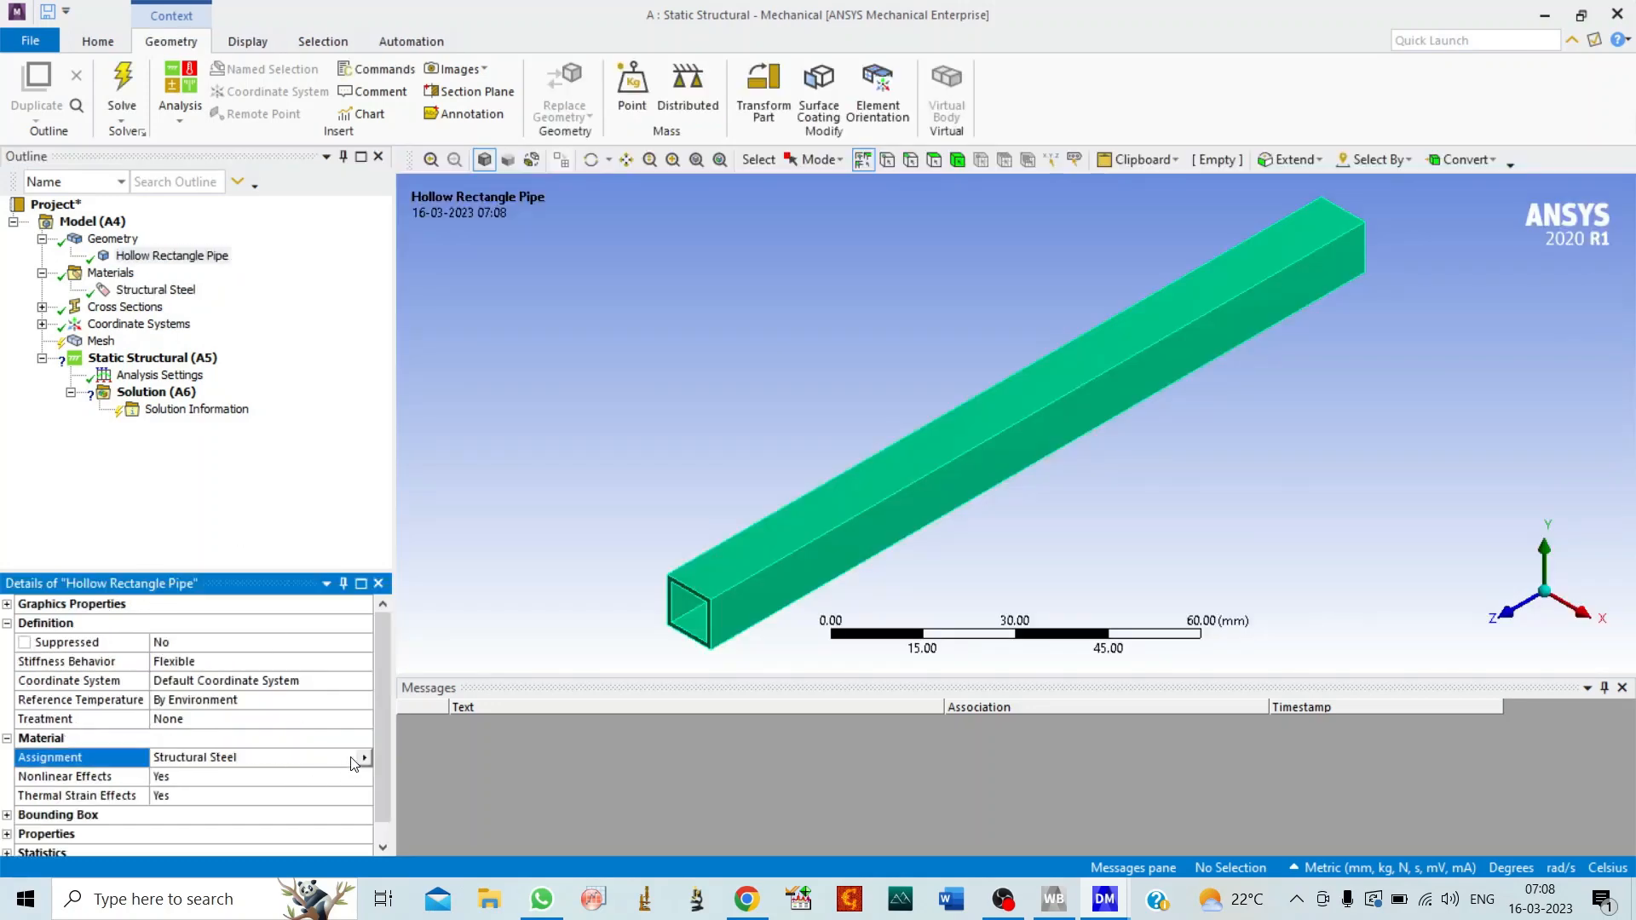
{"action": "left_click", "coordinate": [370, 755]}
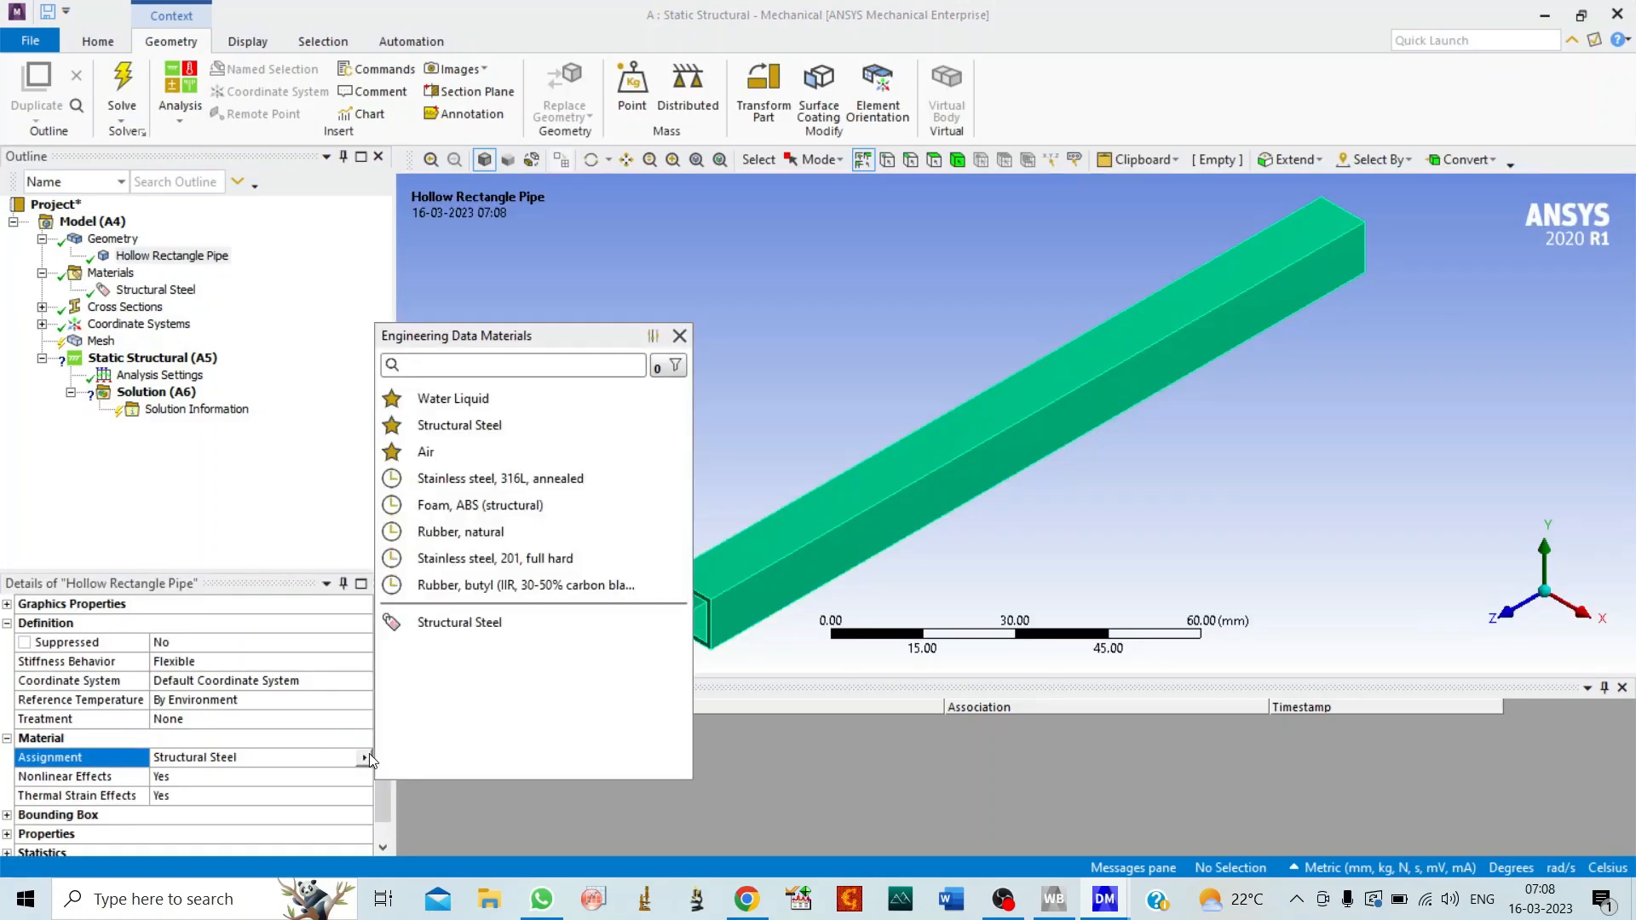
{"action": "left_click", "coordinate": [462, 431]}
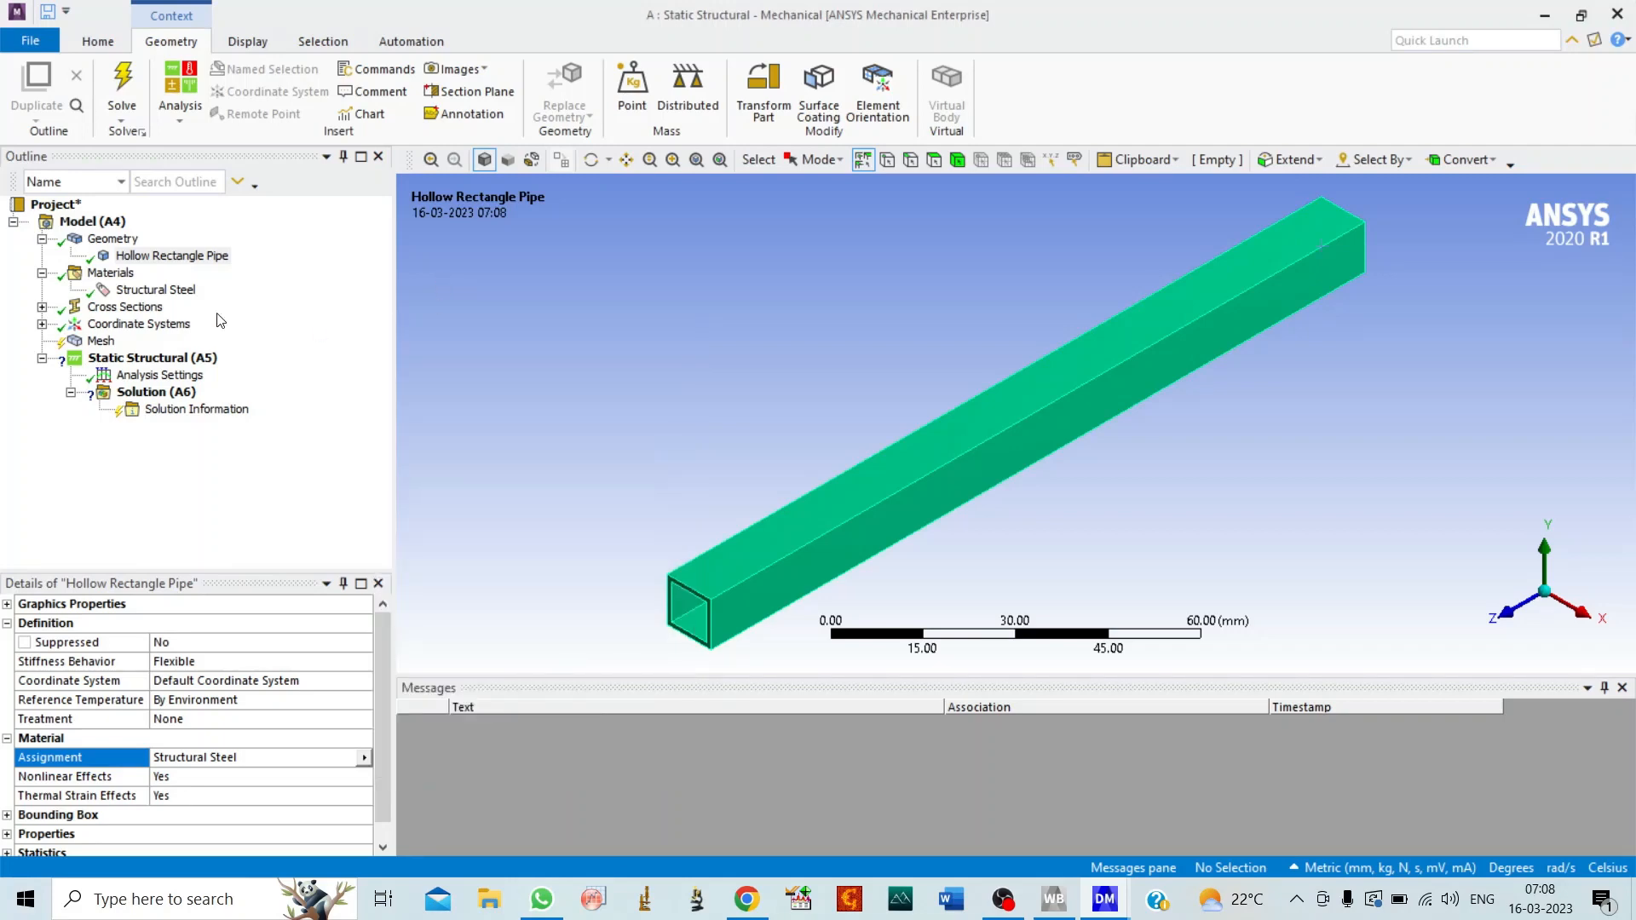
Step: Collapse the expanded model branches and generate the pipe's mesh with default settings
{"action": "left_click", "coordinate": [46, 222]}
{"action": "left_click", "coordinate": [41, 239]}
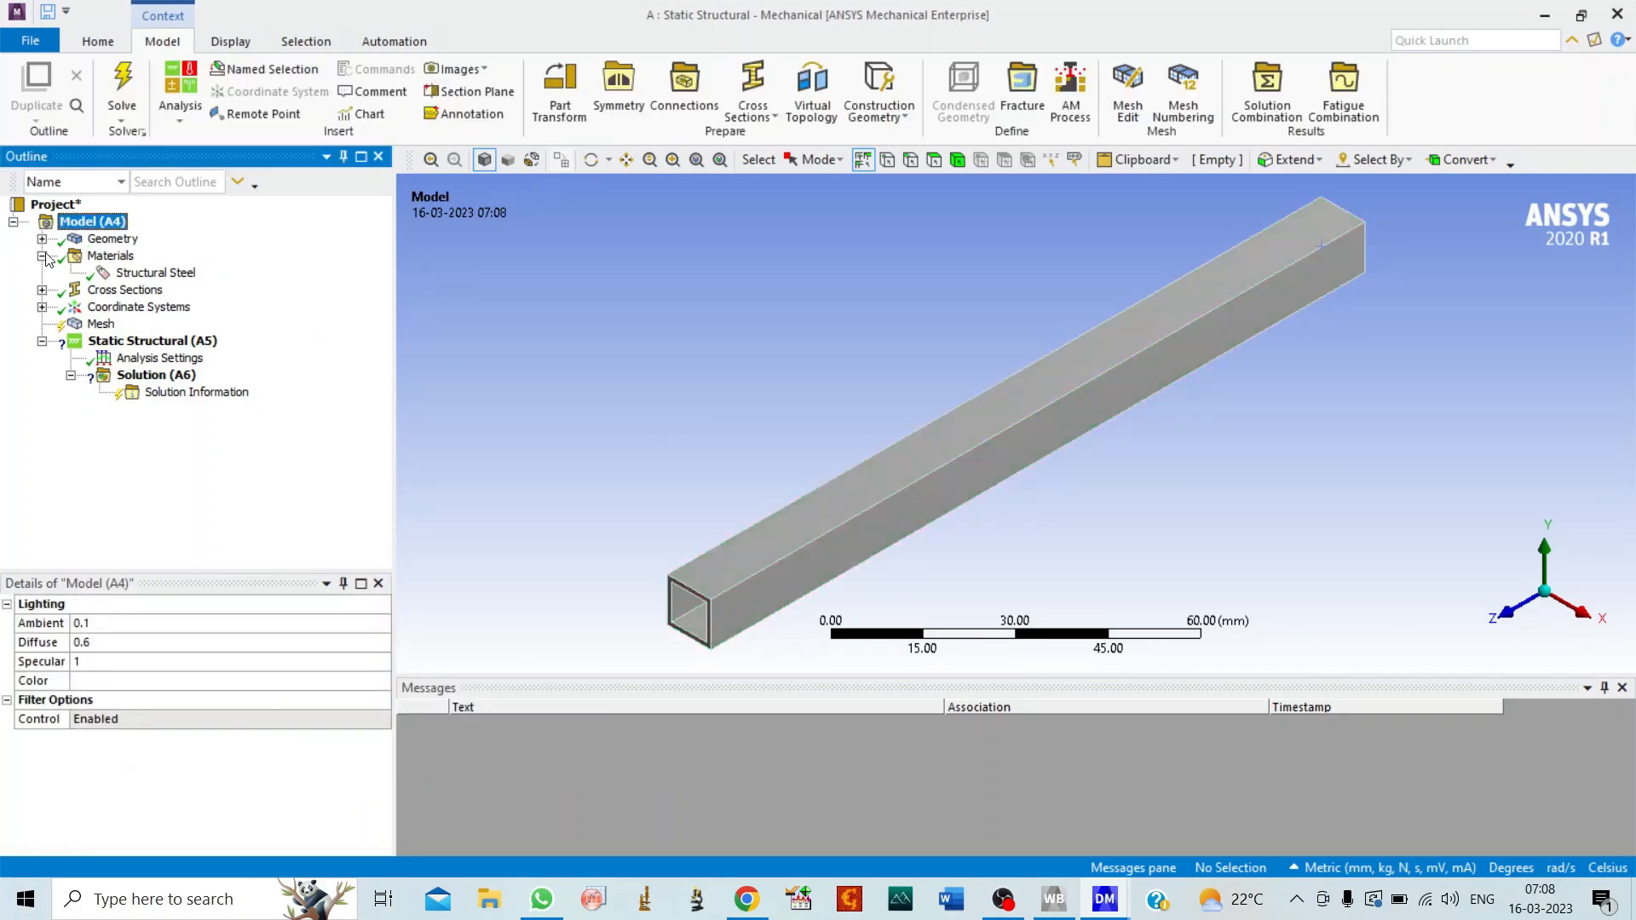
{"action": "left_click", "coordinate": [41, 256]}
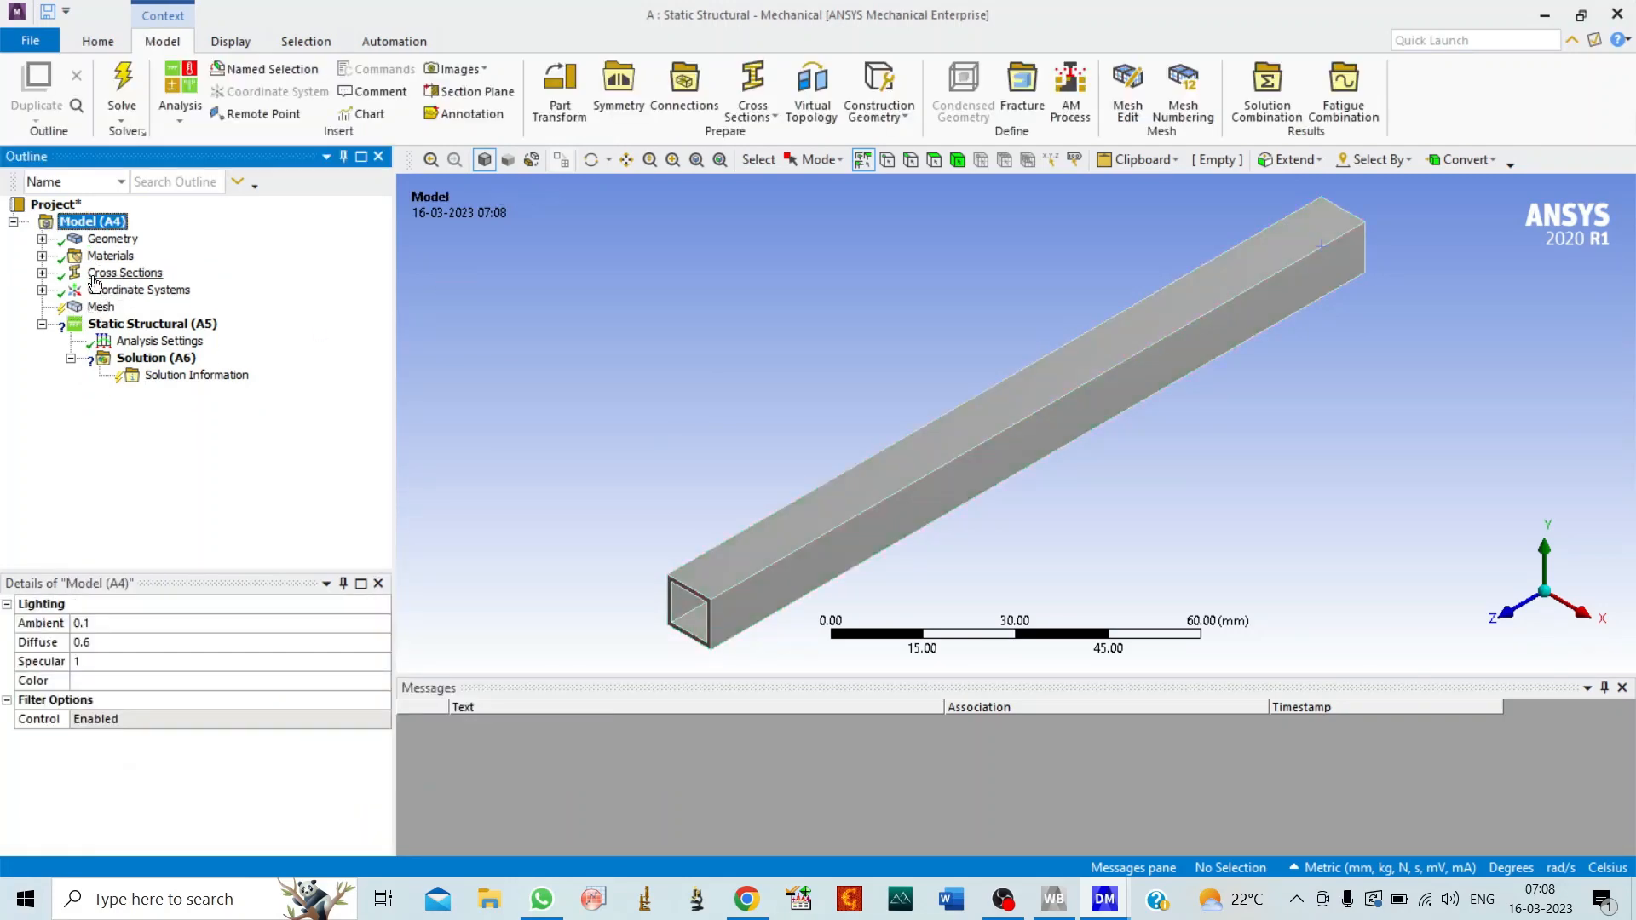
{"action": "left_click", "coordinate": [40, 272]}
{"action": "left_click", "coordinate": [147, 291]}
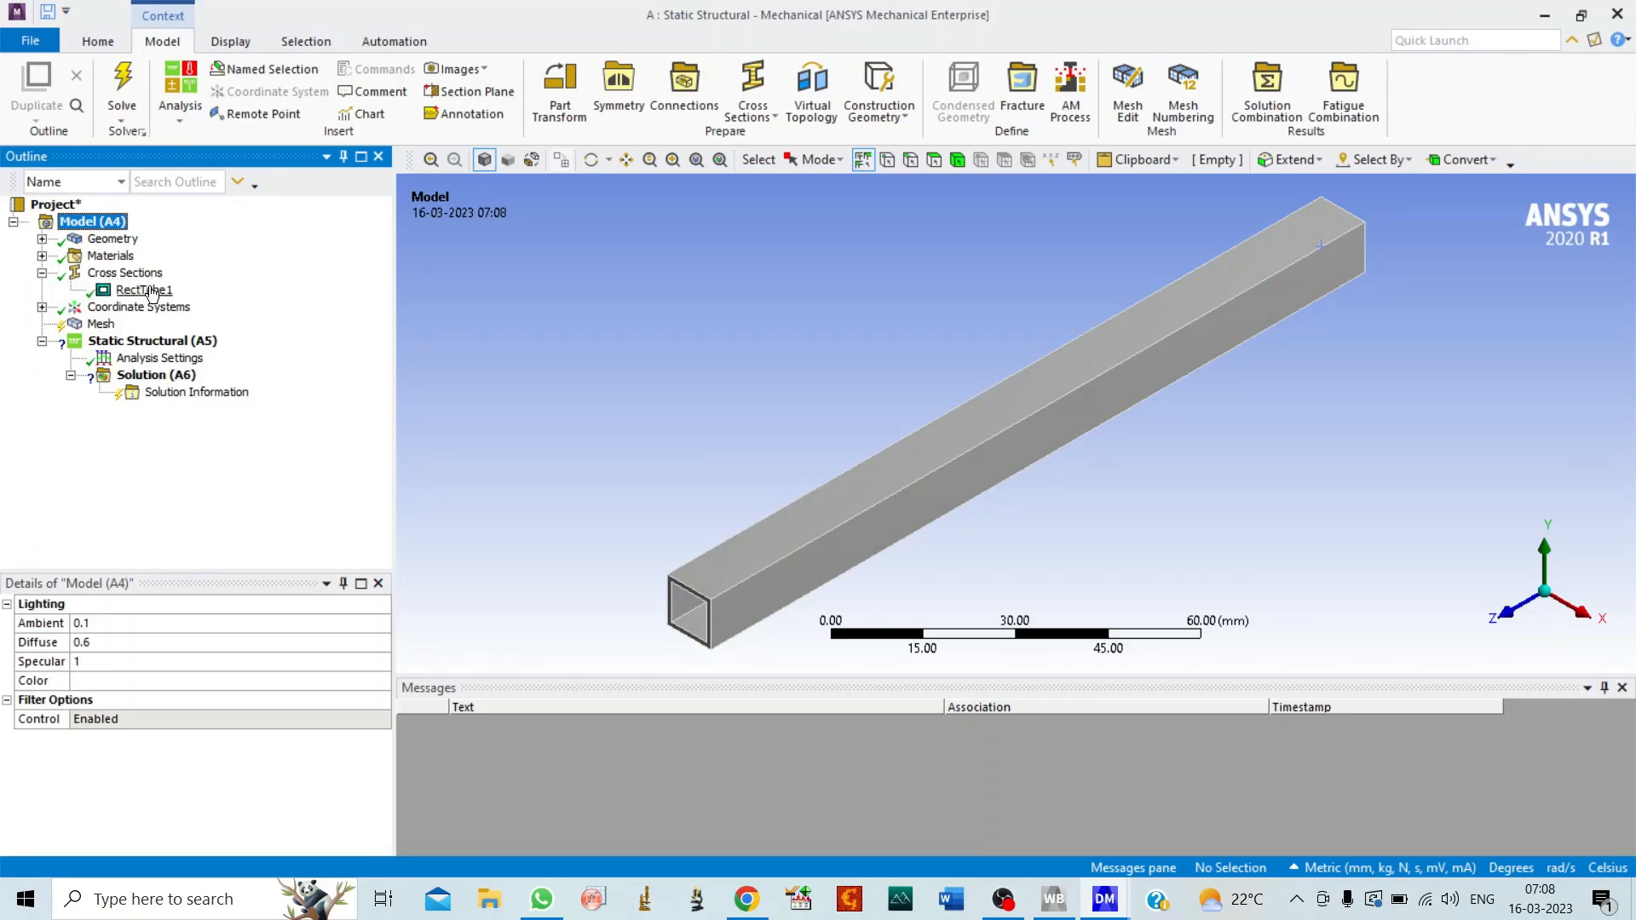
{"action": "left_click", "coordinate": [41, 272]}
{"action": "left_click", "coordinate": [101, 307]}
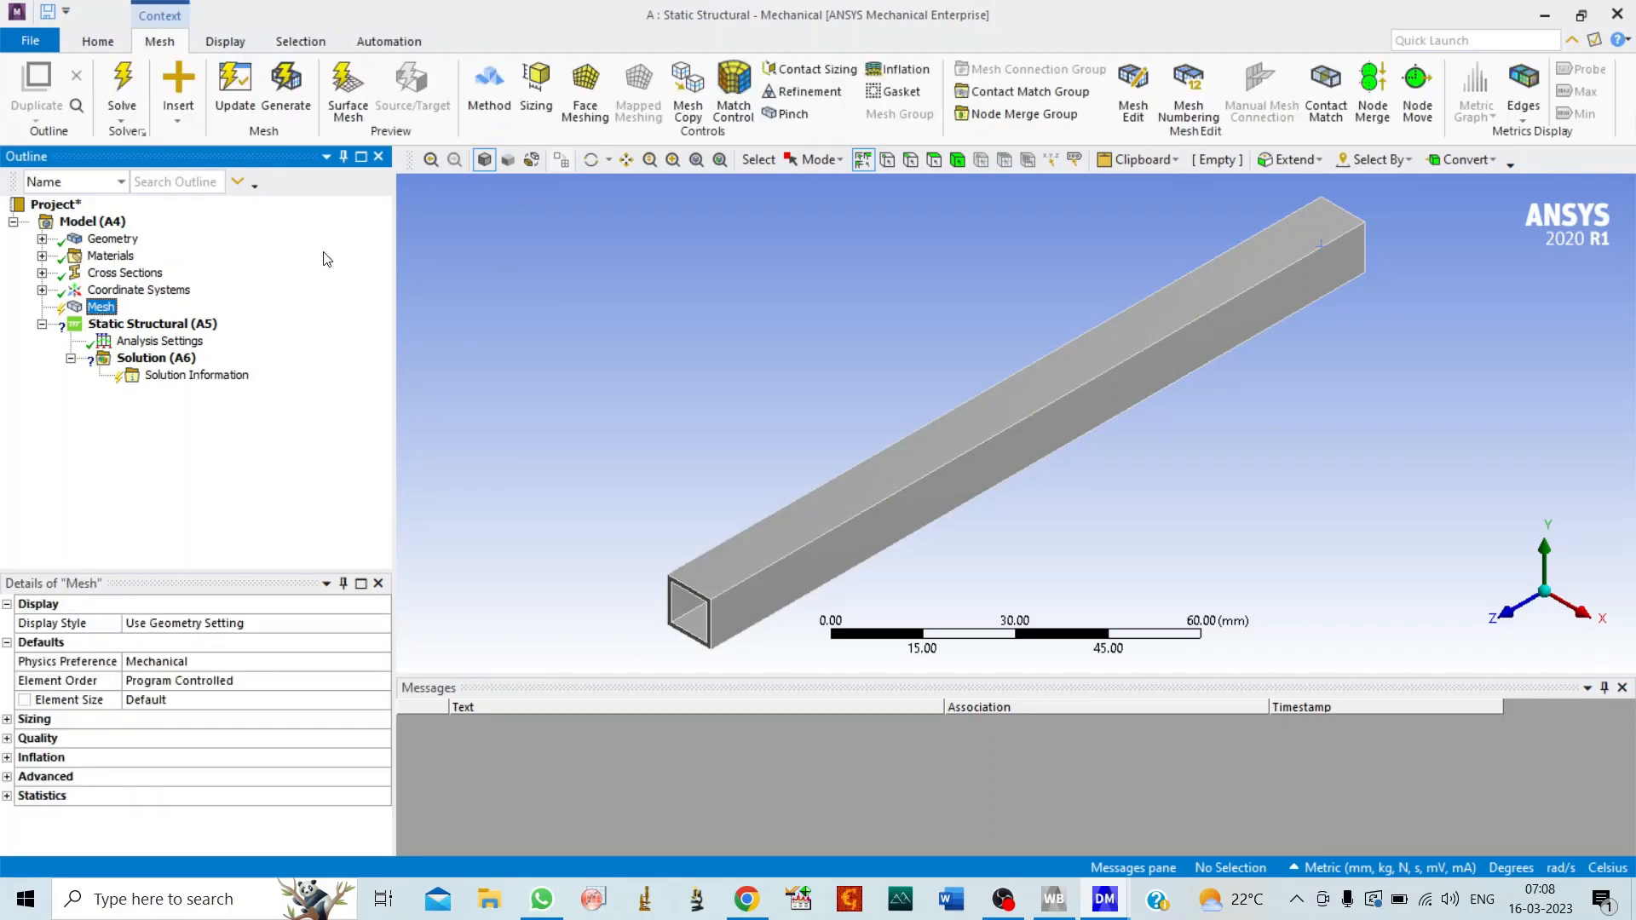
{"action": "left_click", "coordinate": [298, 86]}
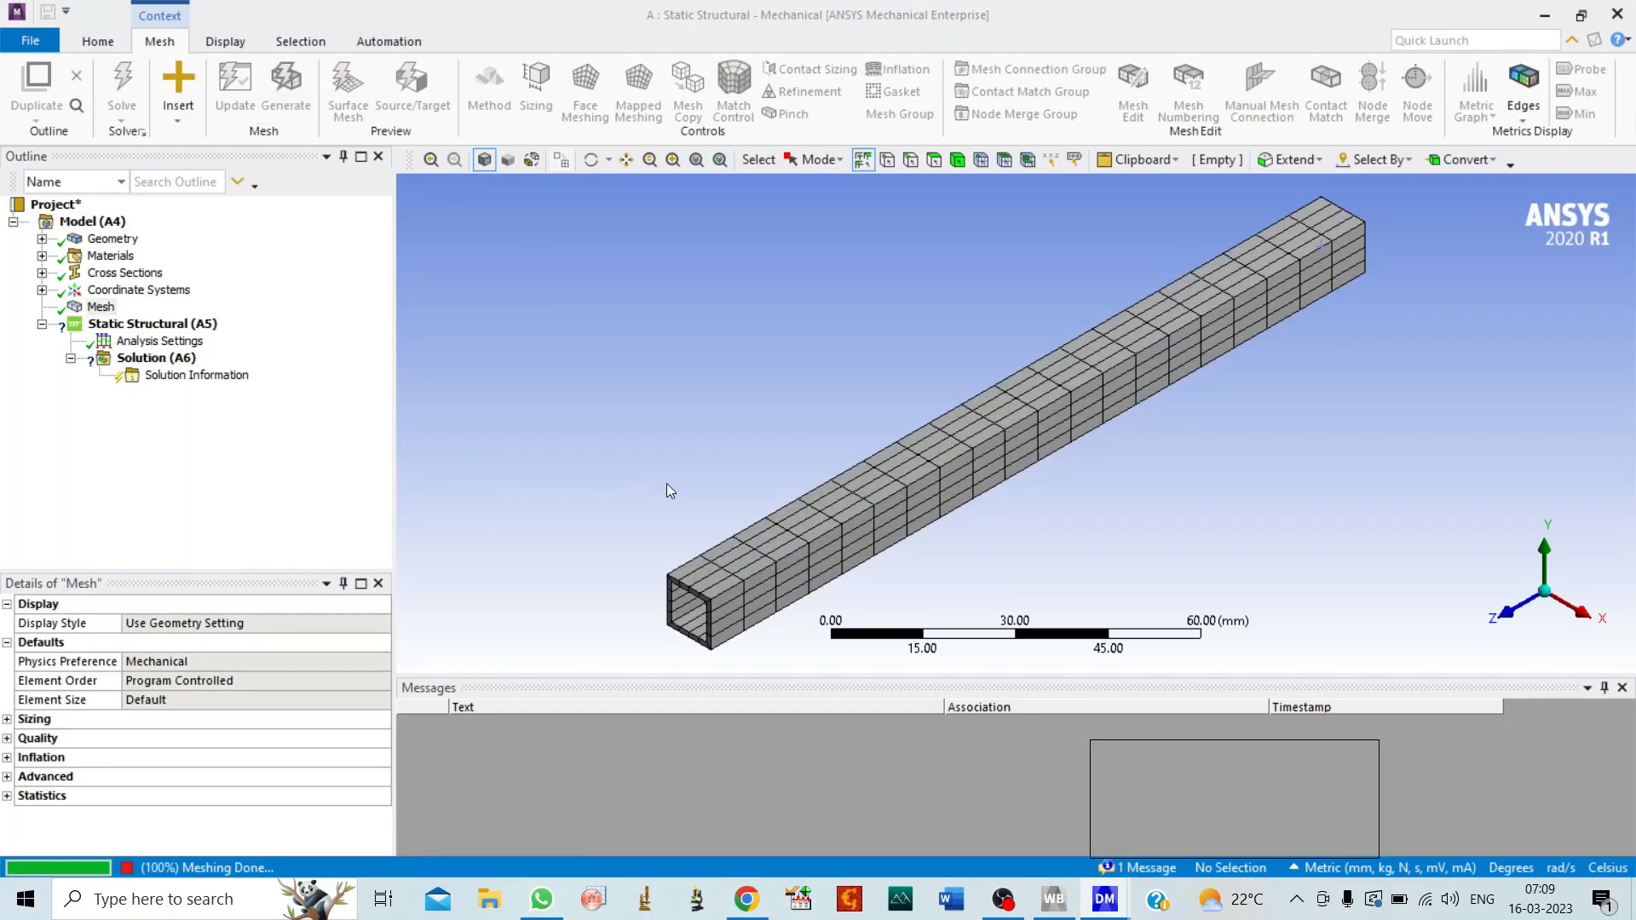
Step: Set the mesh's physics preference to Nonlinear Mechanical
{"action": "left_click", "coordinate": [380, 660]}
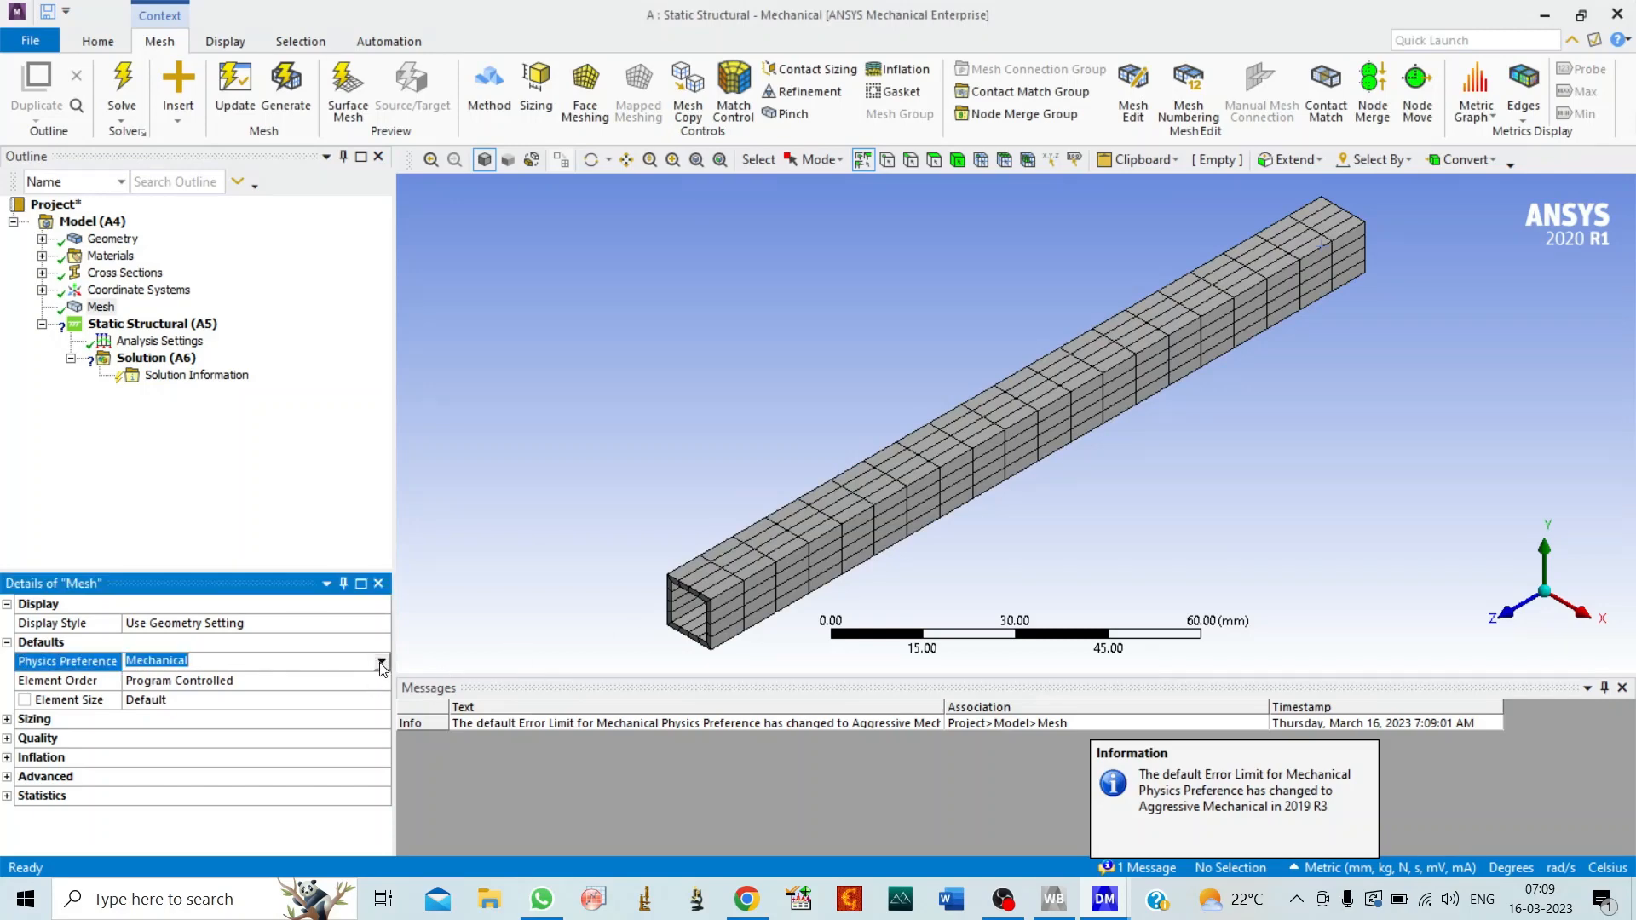
{"action": "left_click", "coordinate": [381, 662]}
{"action": "left_click", "coordinate": [265, 682]}
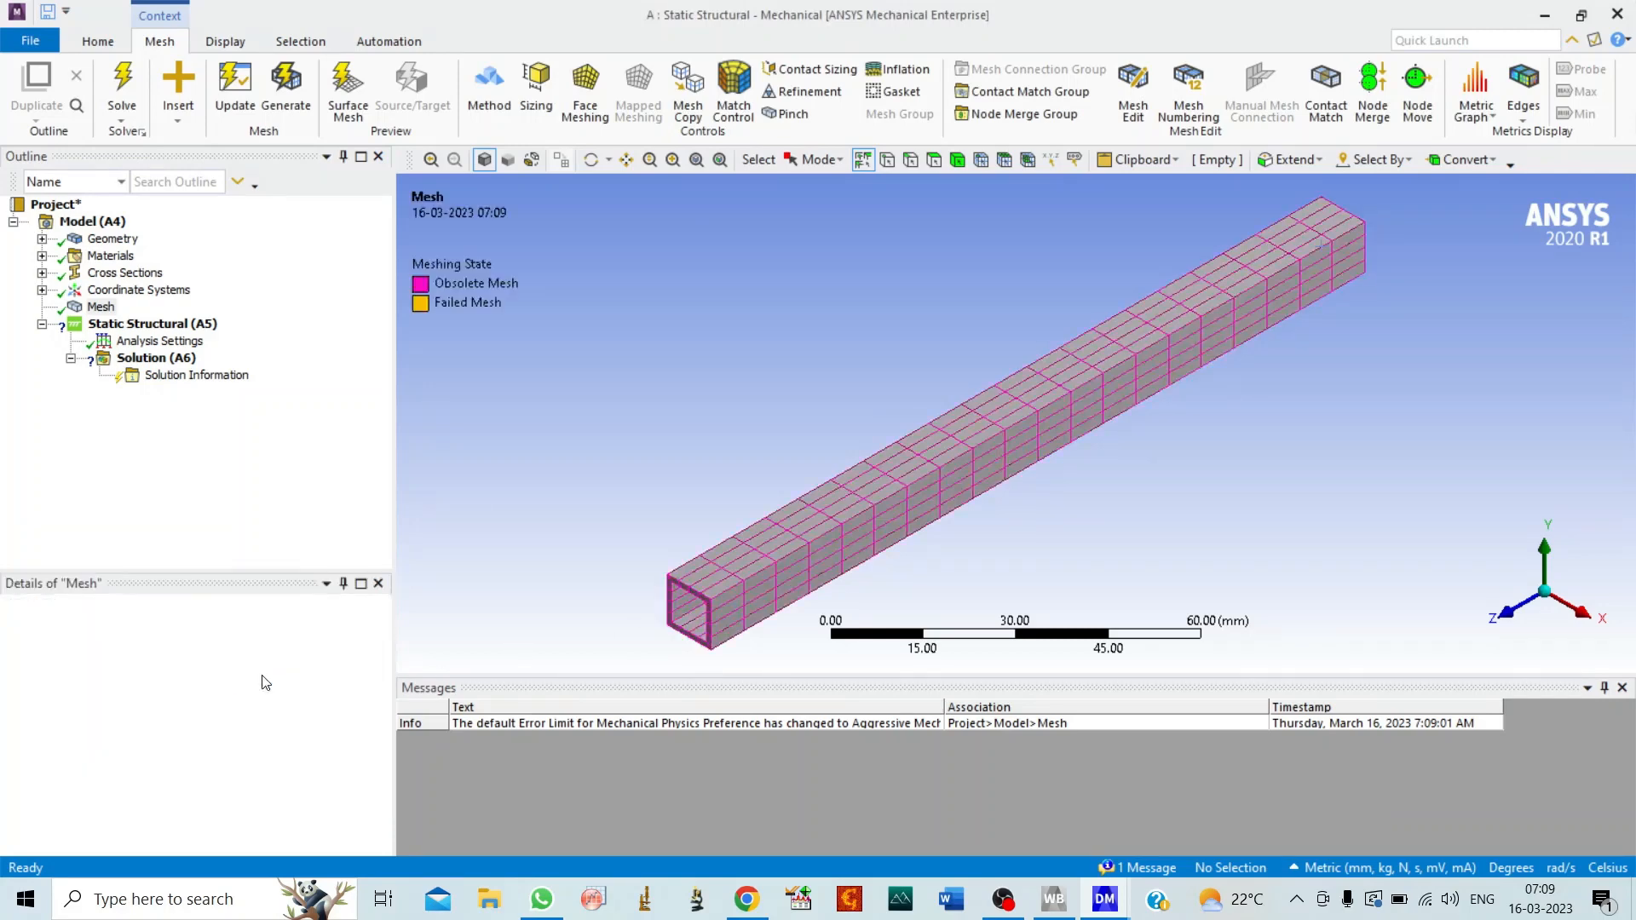
Step: Add a sizing control to the mesh and scope it to the whole pipe body
{"action": "right_click", "coordinate": [100, 308]}
{"action": "mouse_move", "coordinate": [176, 331]}
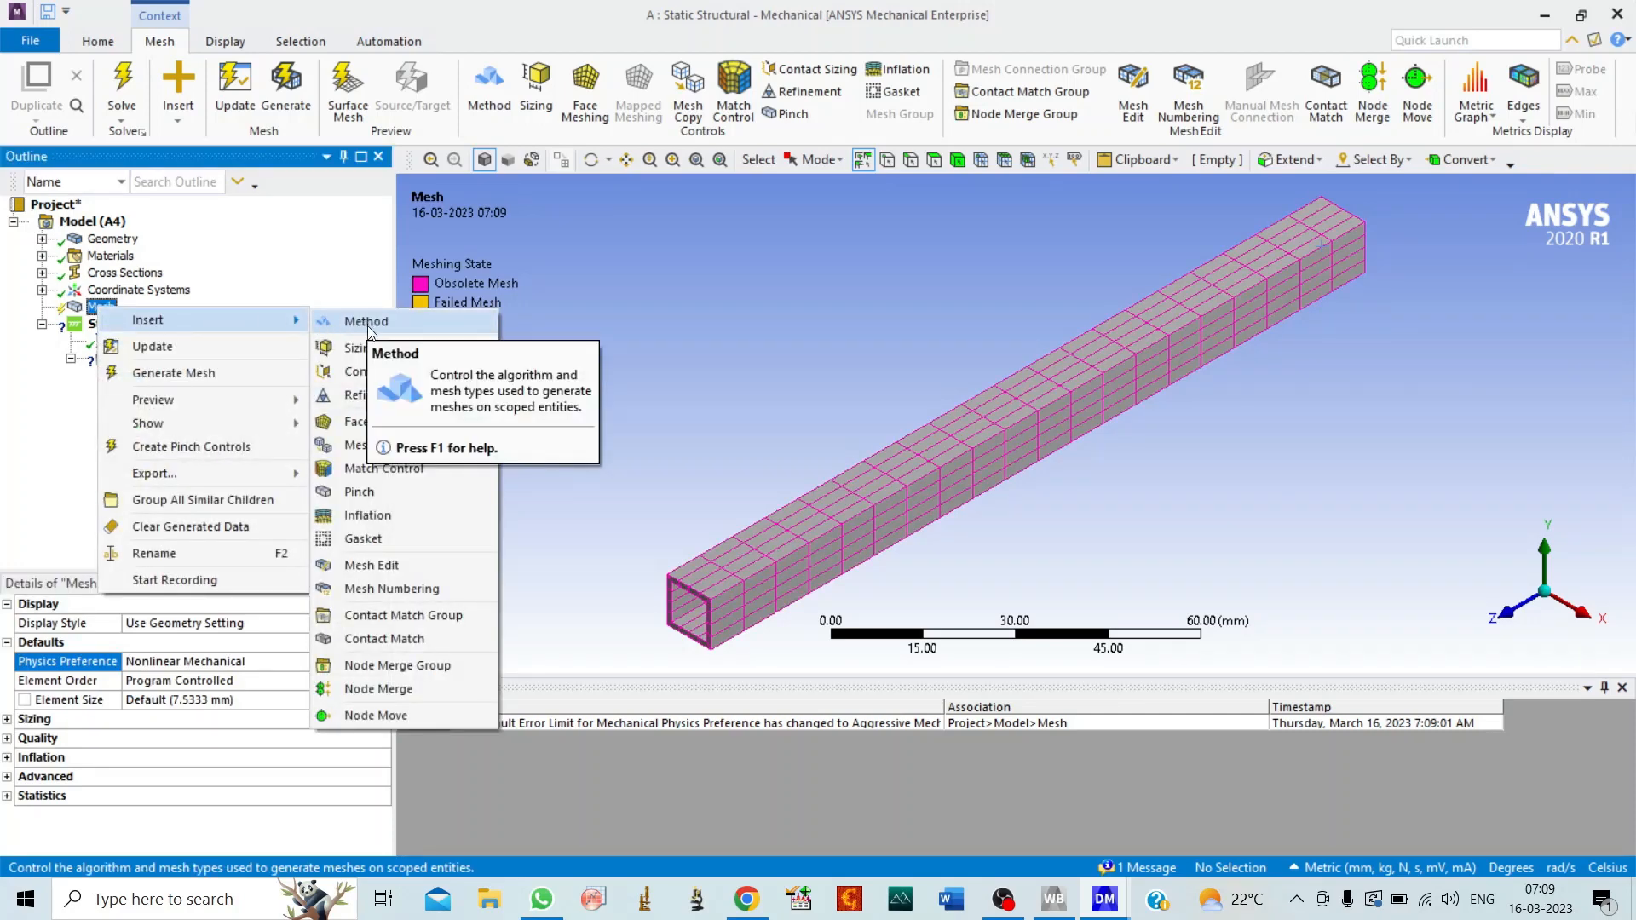
{"action": "left_click", "coordinate": [361, 349]}
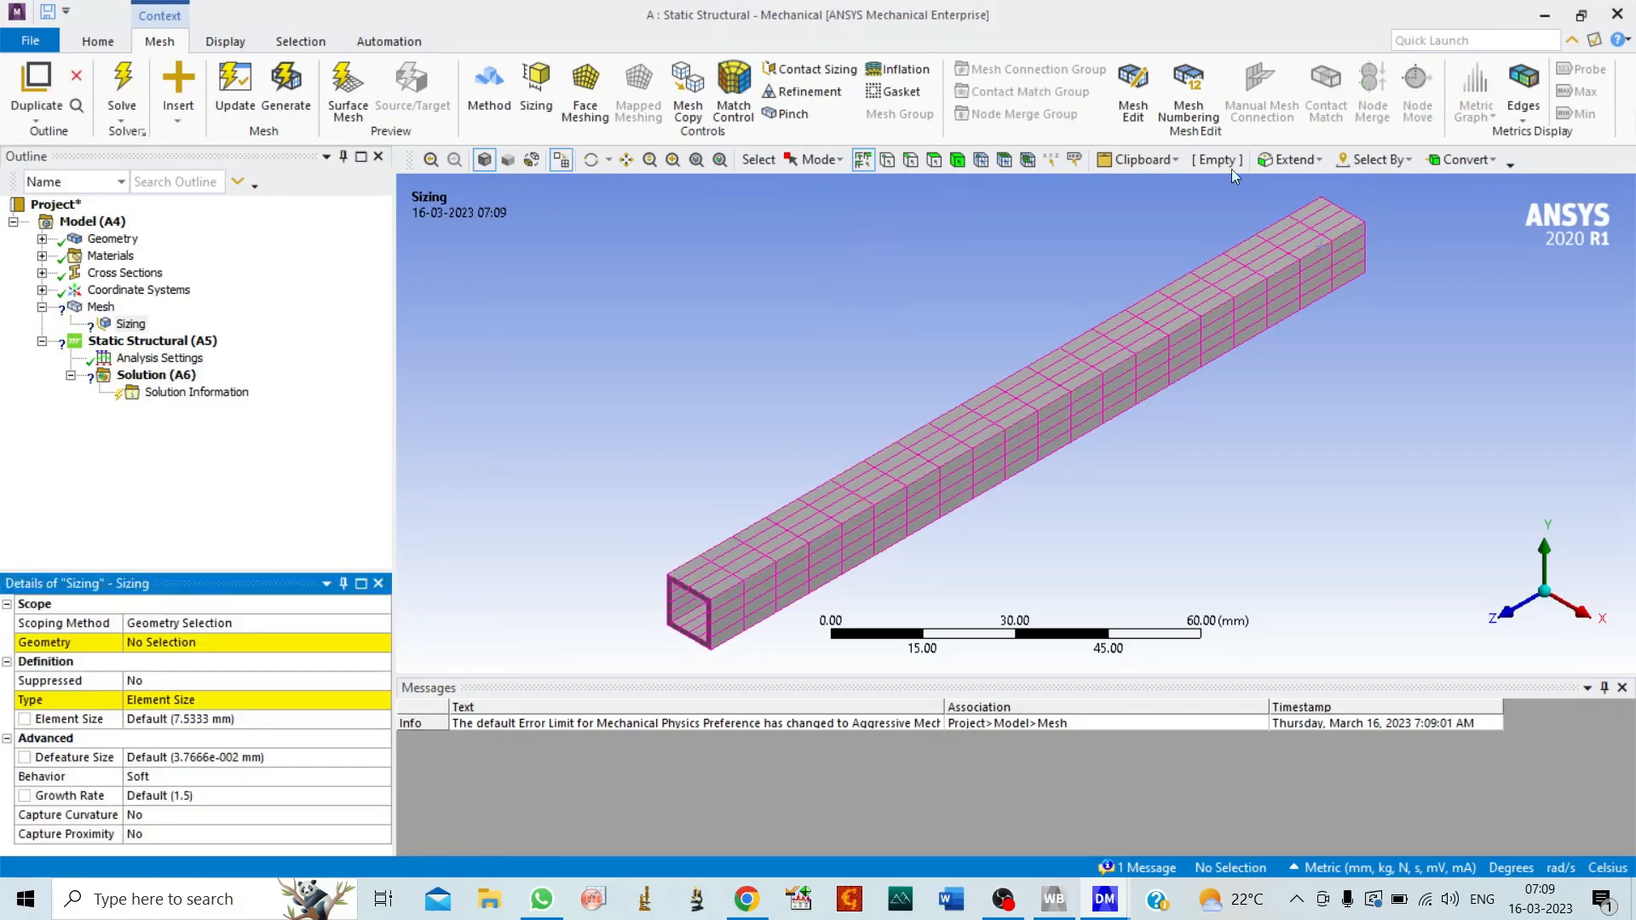
{"action": "left_click", "coordinate": [958, 161]}
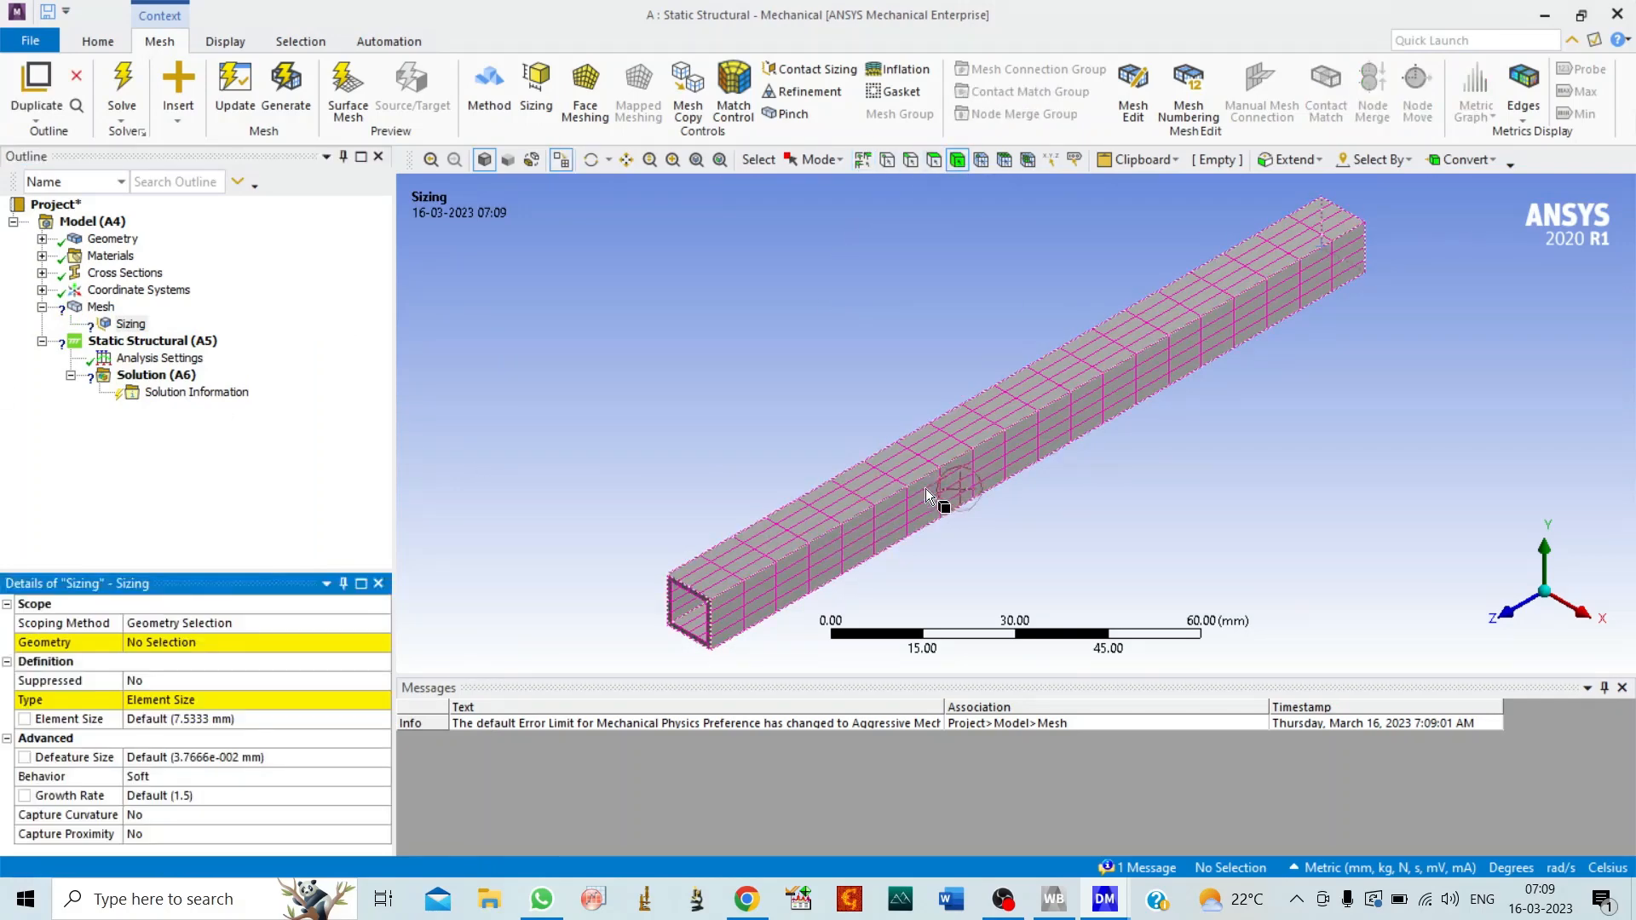
{"action": "left_click", "coordinate": [953, 499]}
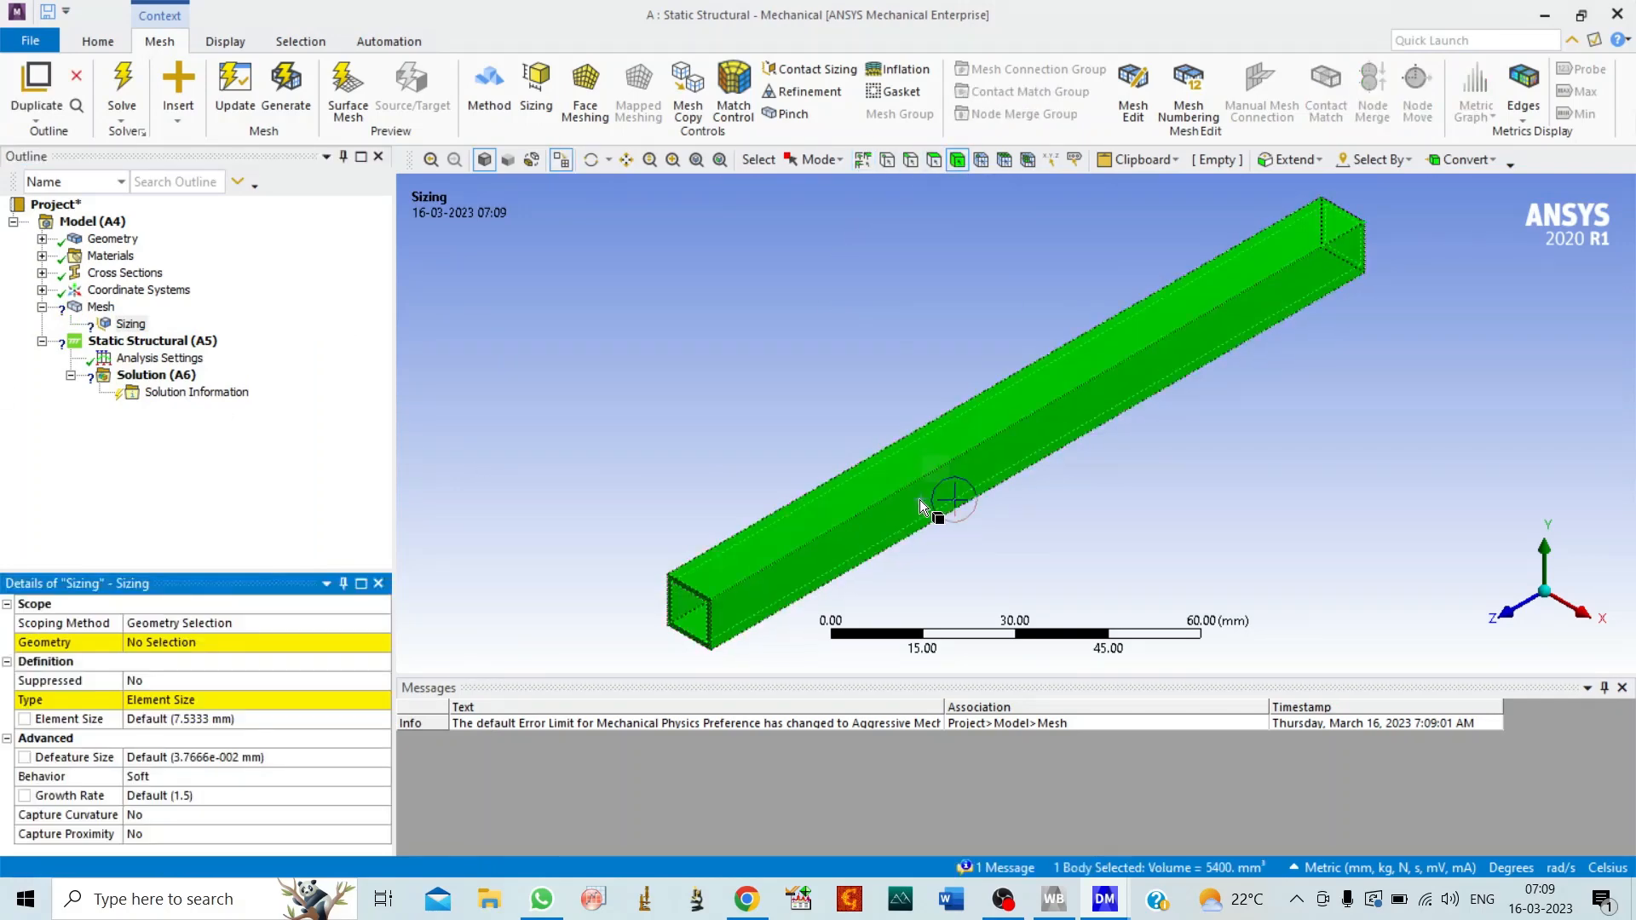
{"action": "left_click", "coordinate": [158, 645]}
{"action": "left_click", "coordinate": [177, 643]}
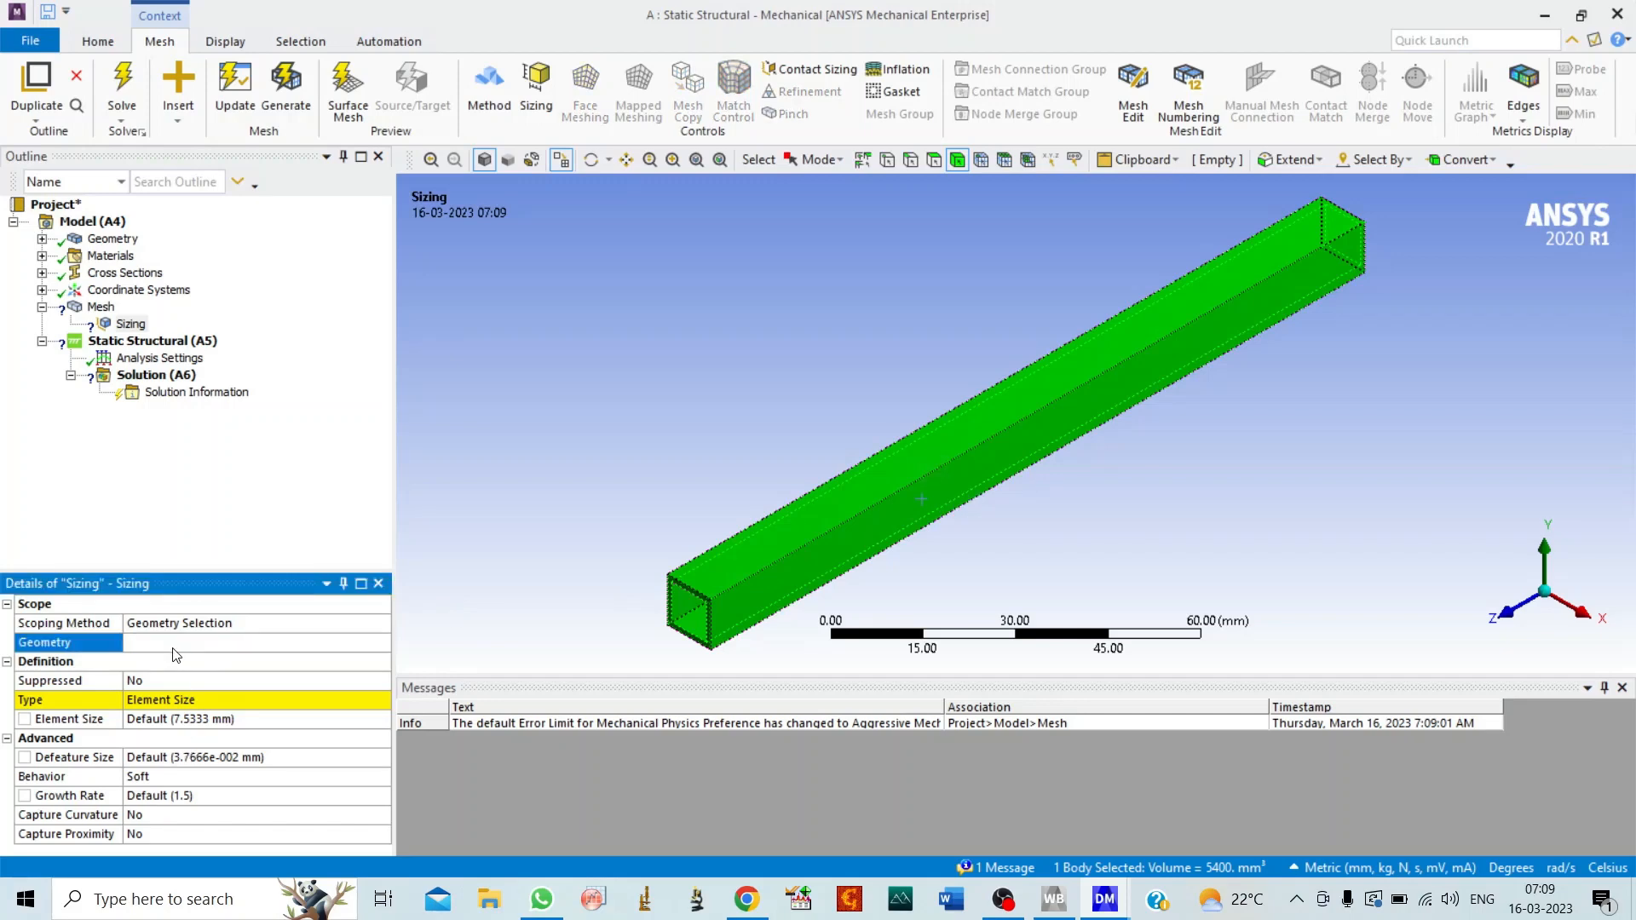
Step: Set the body sizing's element size to 4 mm and regenerate the mesh
{"action": "left_click", "coordinate": [183, 719]}
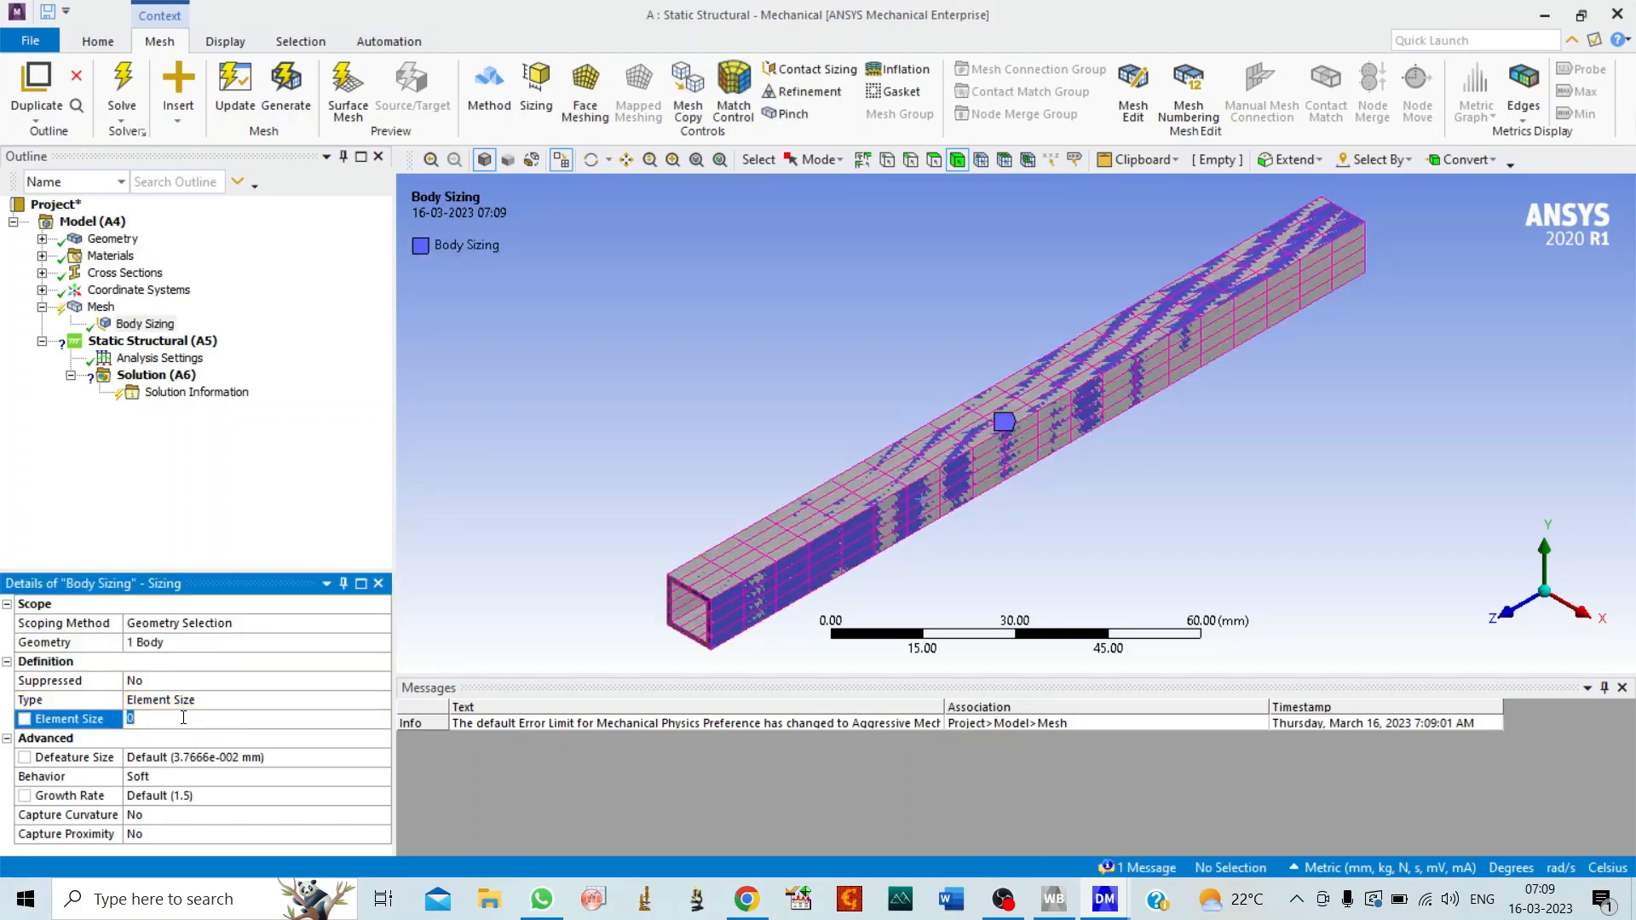
{"action": "type", "text": "4"}
{"action": "key", "text": "Return"}
{"action": "left_click", "coordinate": [252, 92]}
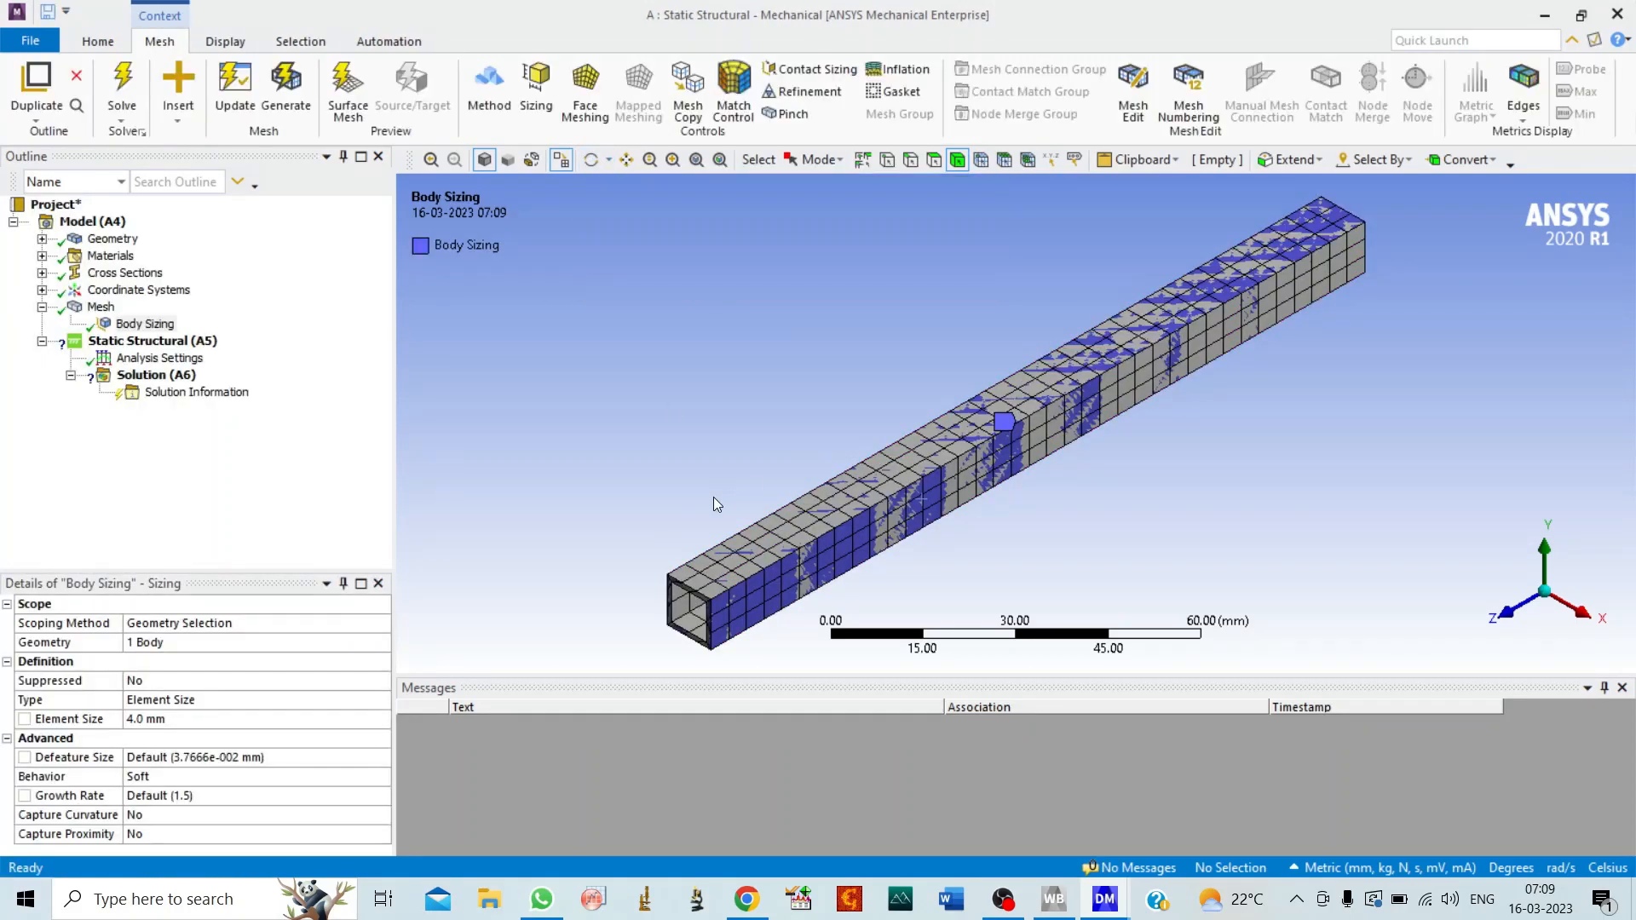
Step: Add a fixed support to the static structural analysis on the pipe's end face at the negative Z end
{"action": "left_click", "coordinate": [590, 160]}
{"action": "left_click_drag", "start_coordinate": [620, 437], "coordinate": [1294, 520]}
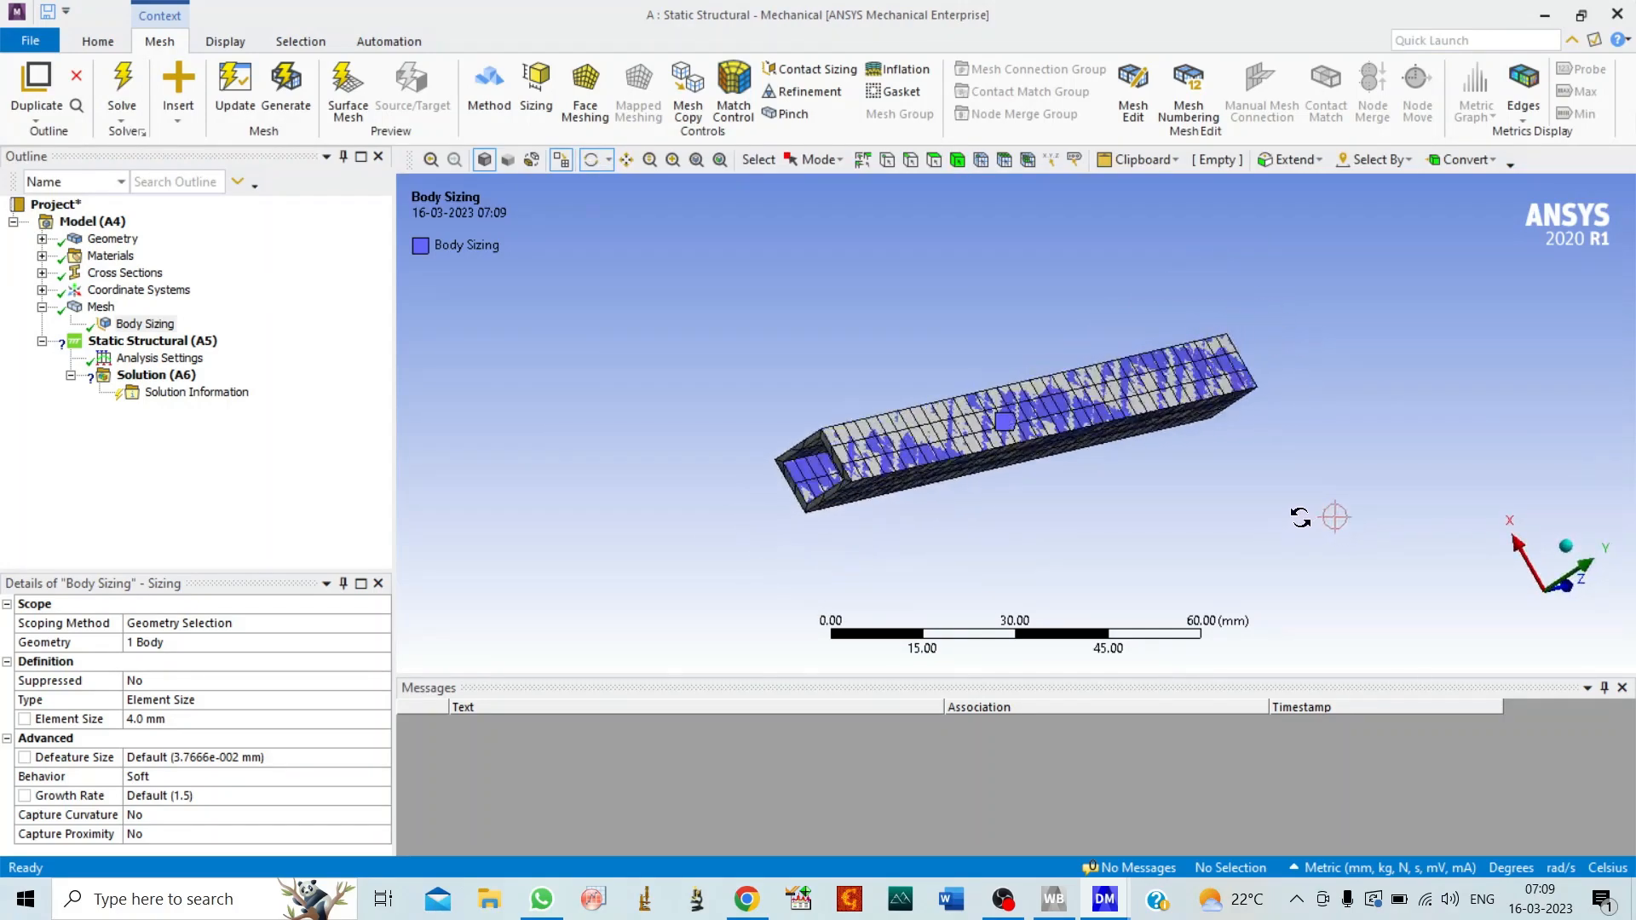
{"action": "scroll", "coordinate": [942, 536], "scroll_direction": "up", "scroll_amount": 2}
{"action": "left_click_drag", "start_coordinate": [622, 529], "coordinate": [660, 524]}
{"action": "left_click", "coordinate": [199, 344]}
{"action": "right_click", "coordinate": [201, 345]}
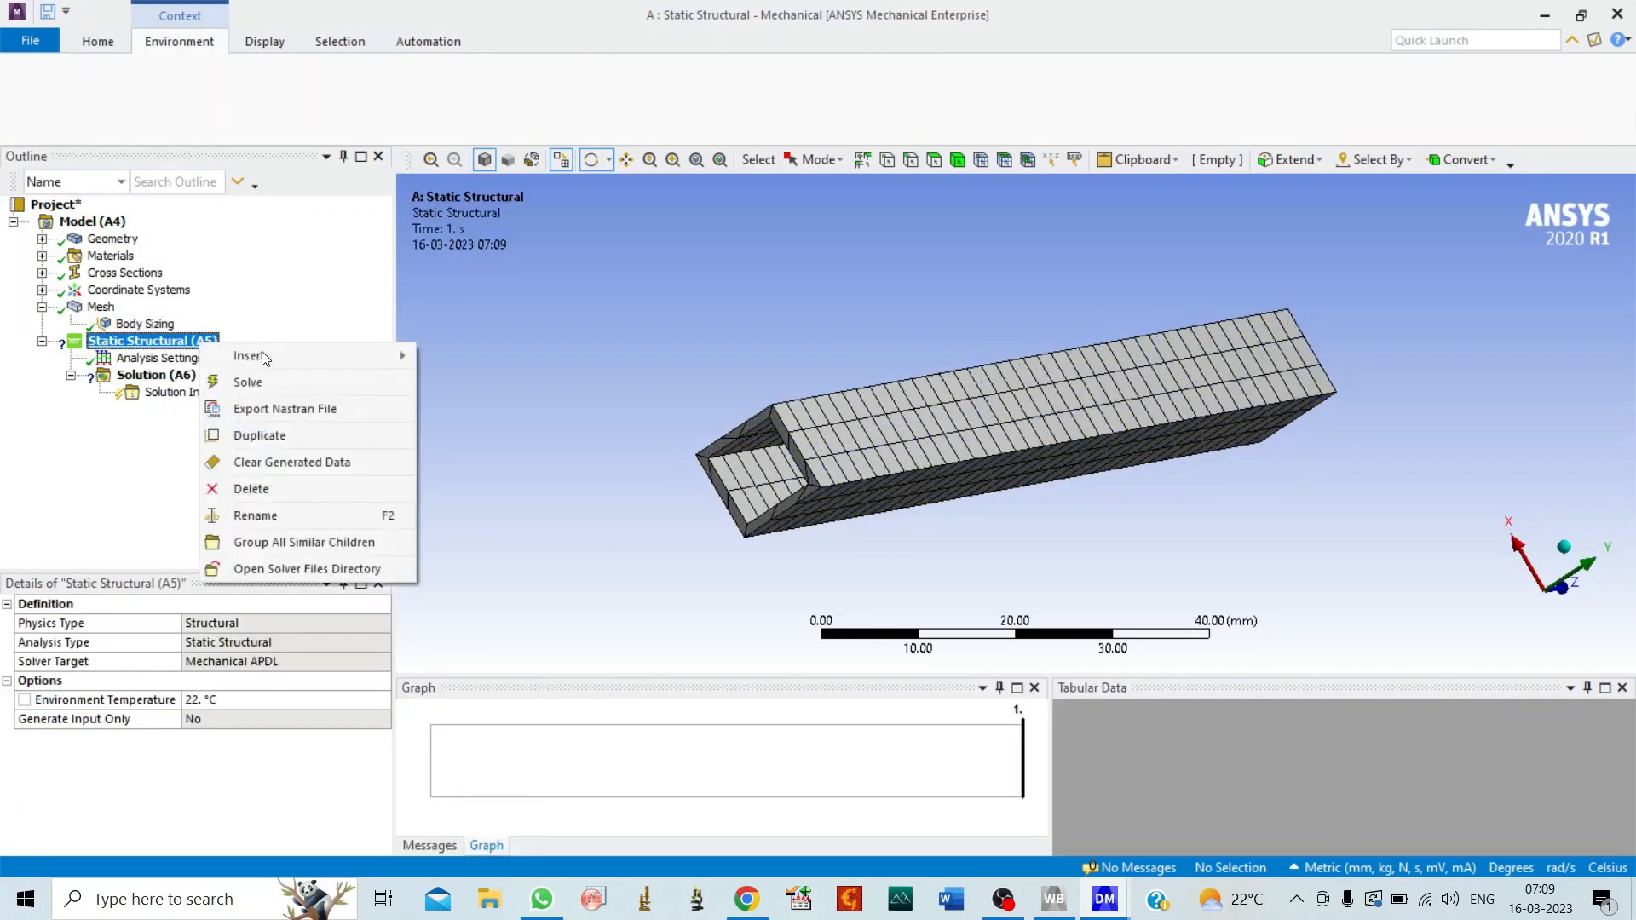
{"action": "mouse_move", "coordinate": [361, 346]}
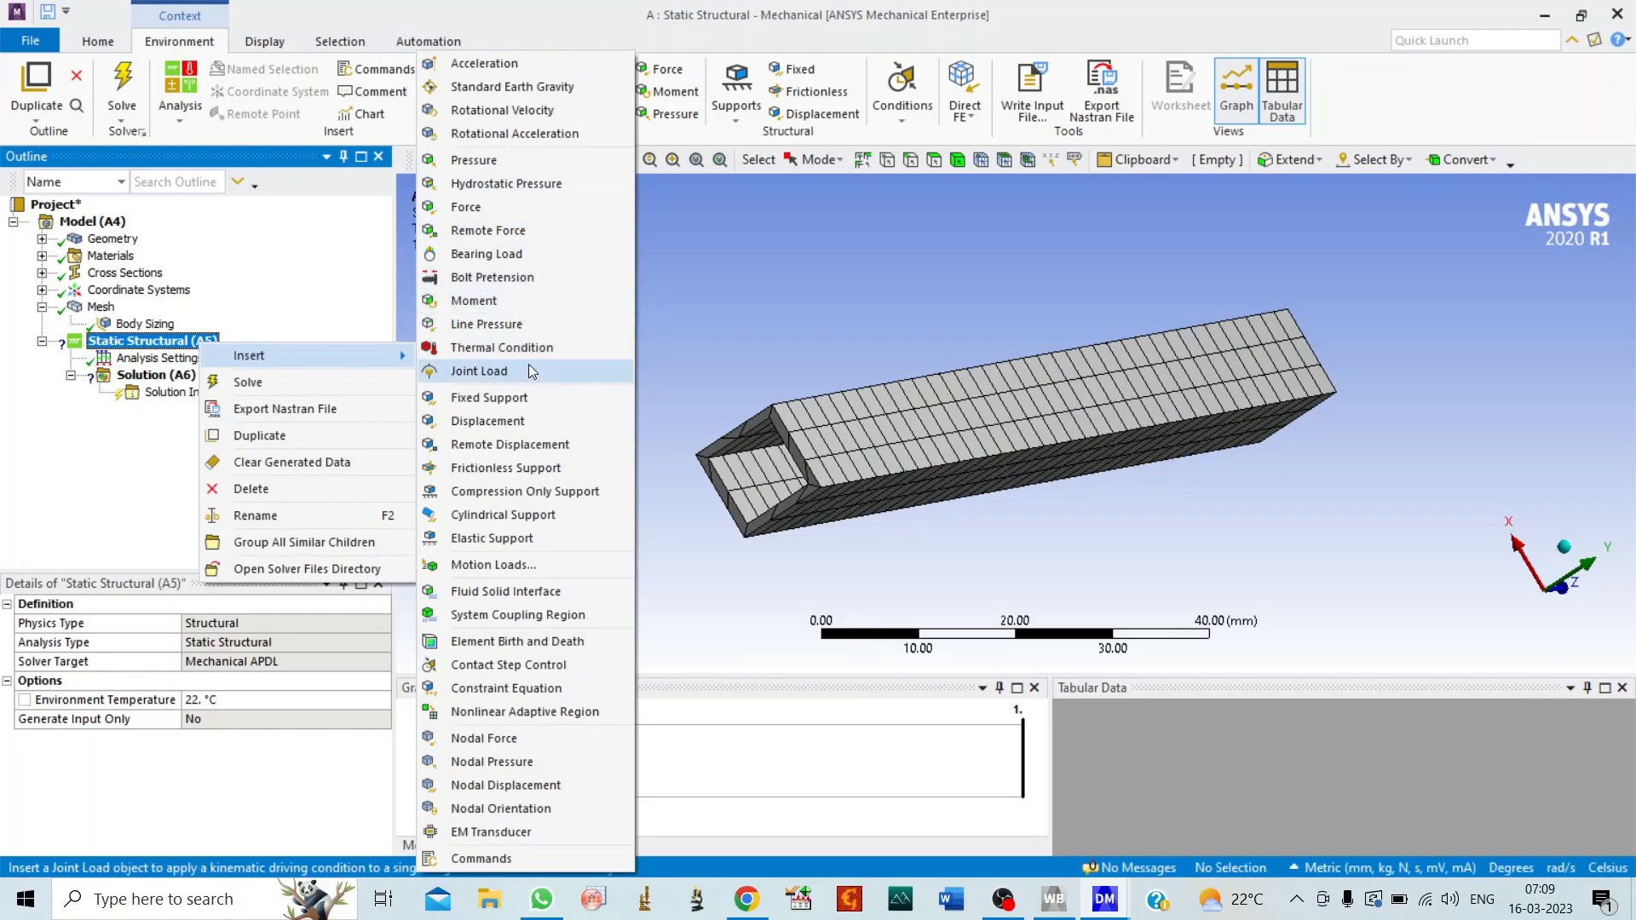
{"action": "left_click", "coordinate": [530, 395]}
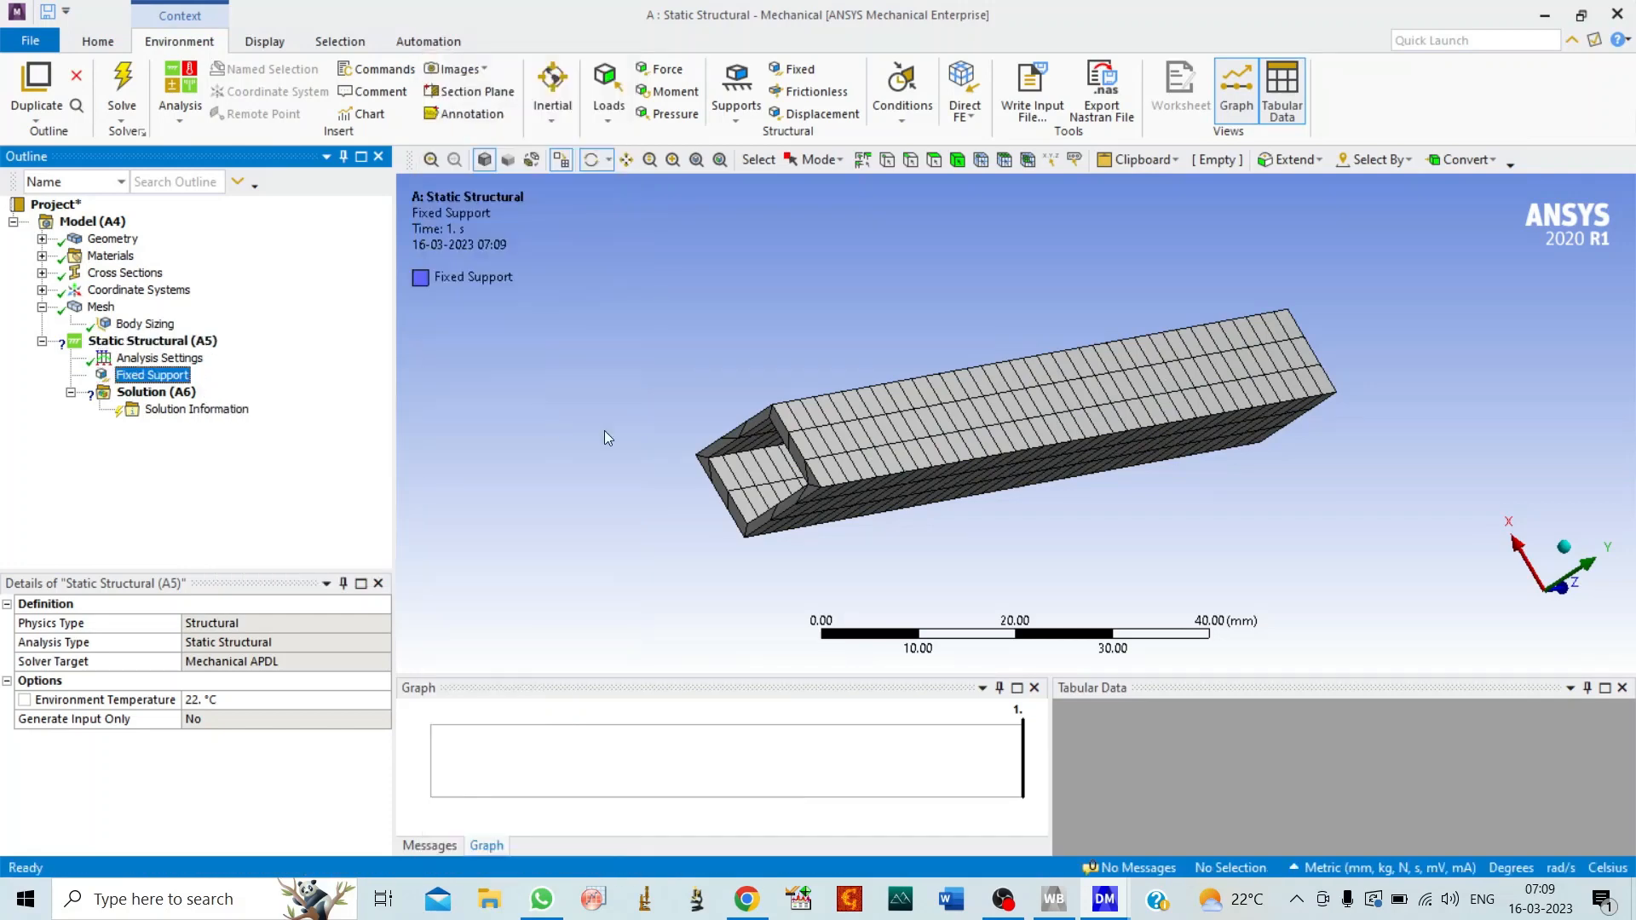
{"action": "left_click", "coordinate": [794, 448]}
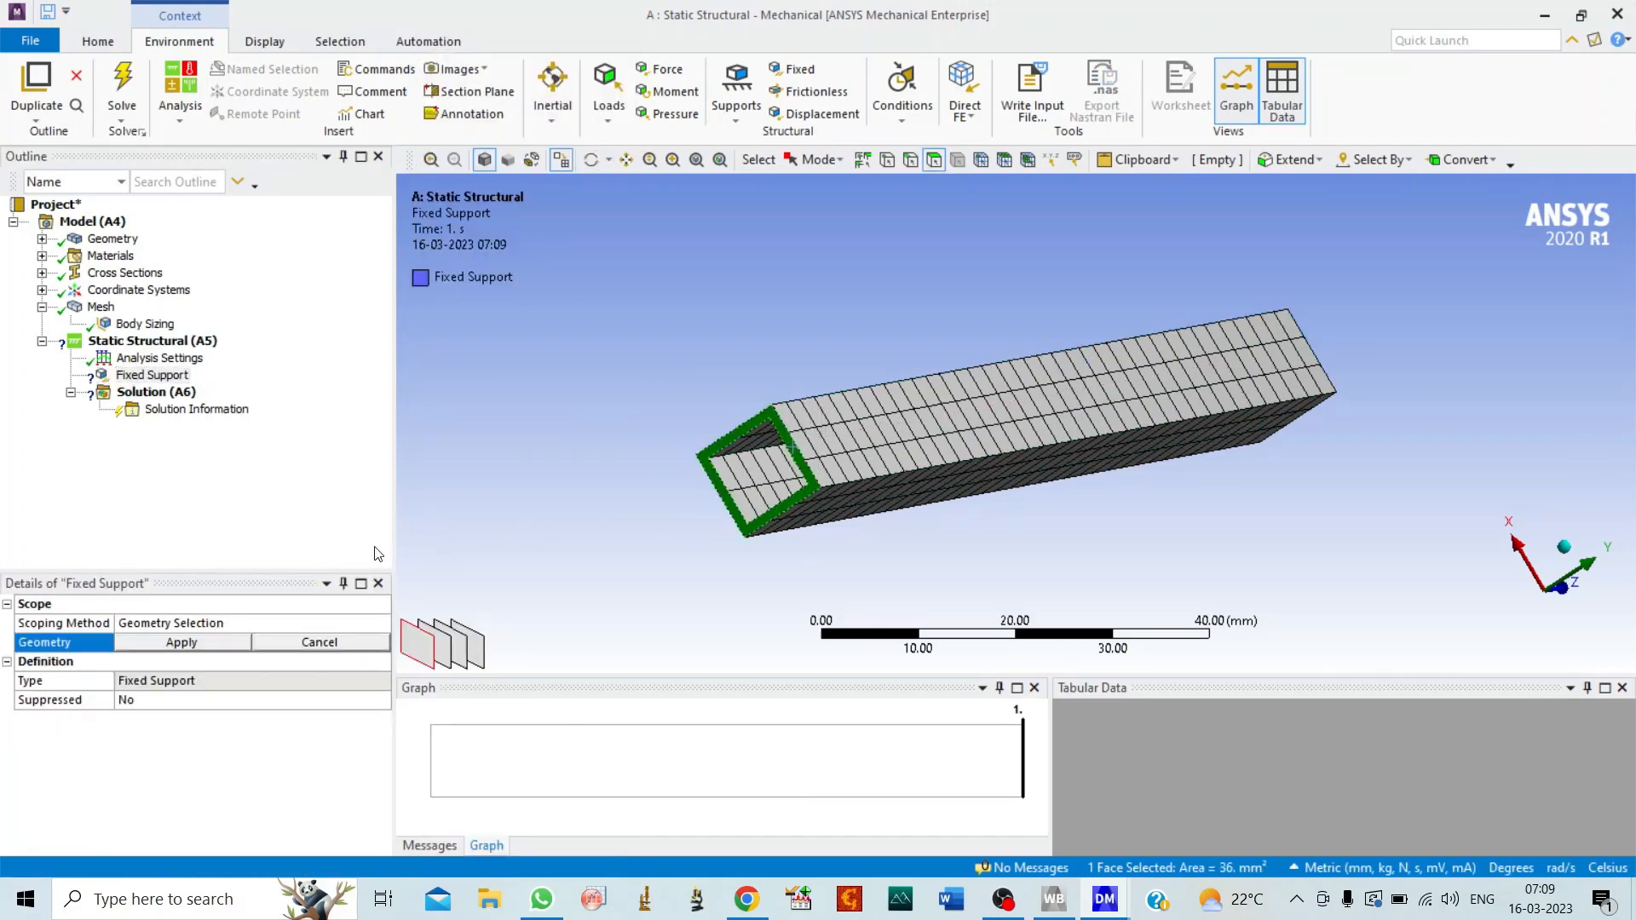
{"action": "left_click", "coordinate": [166, 646]}
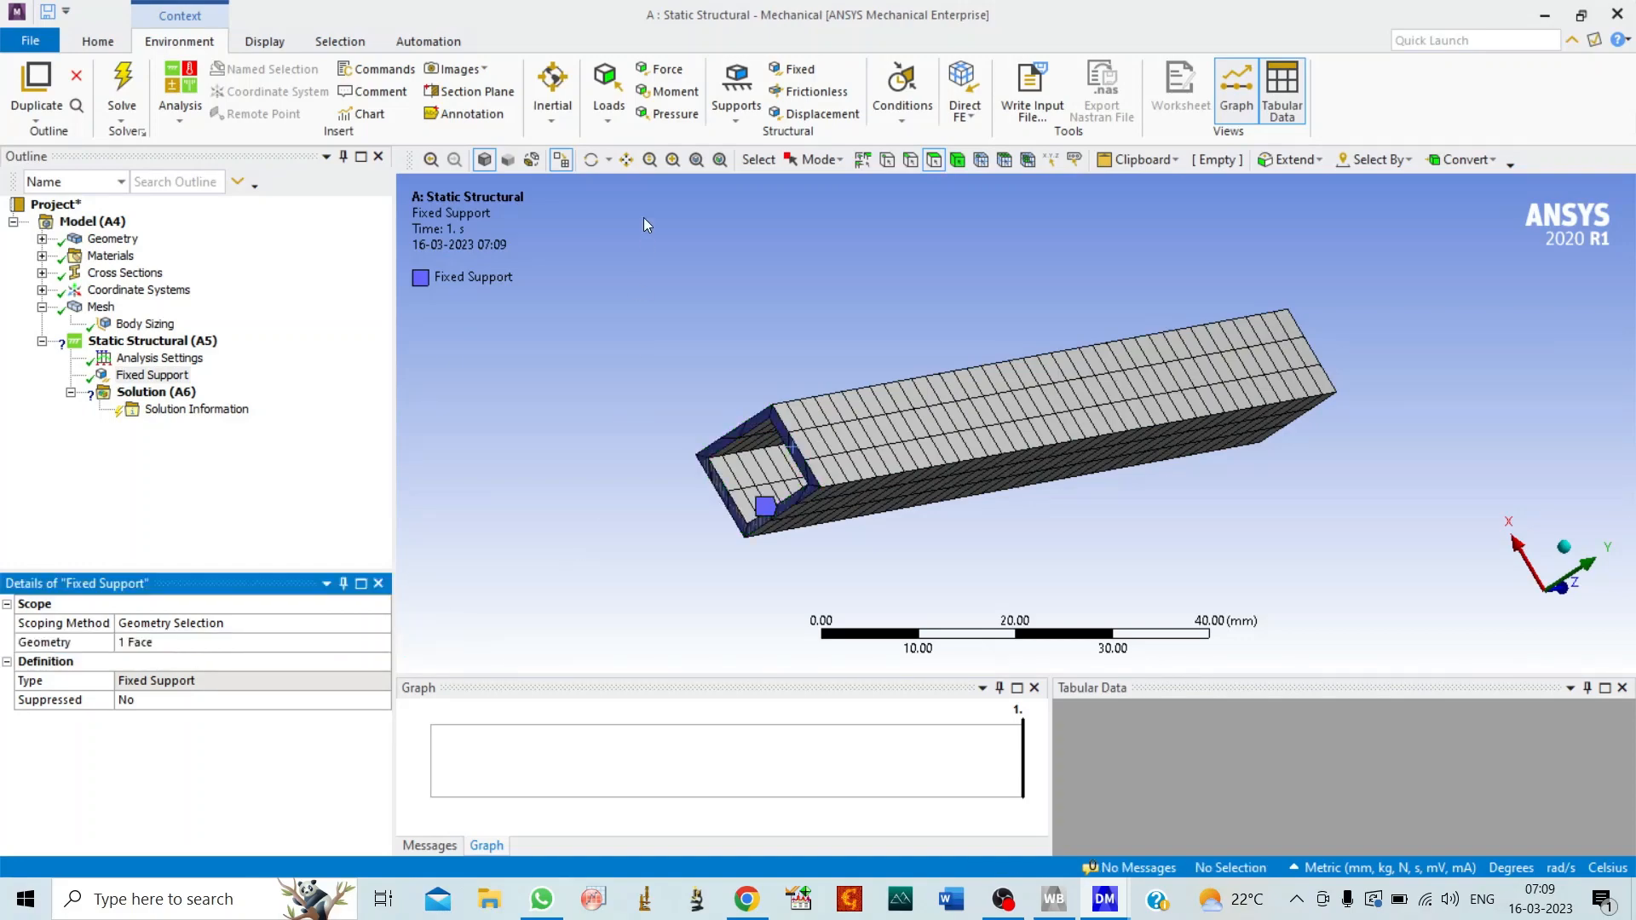
{"action": "left_click", "coordinate": [591, 160]}
{"action": "left_click_drag", "start_coordinate": [697, 439], "coordinate": [349, 368]}
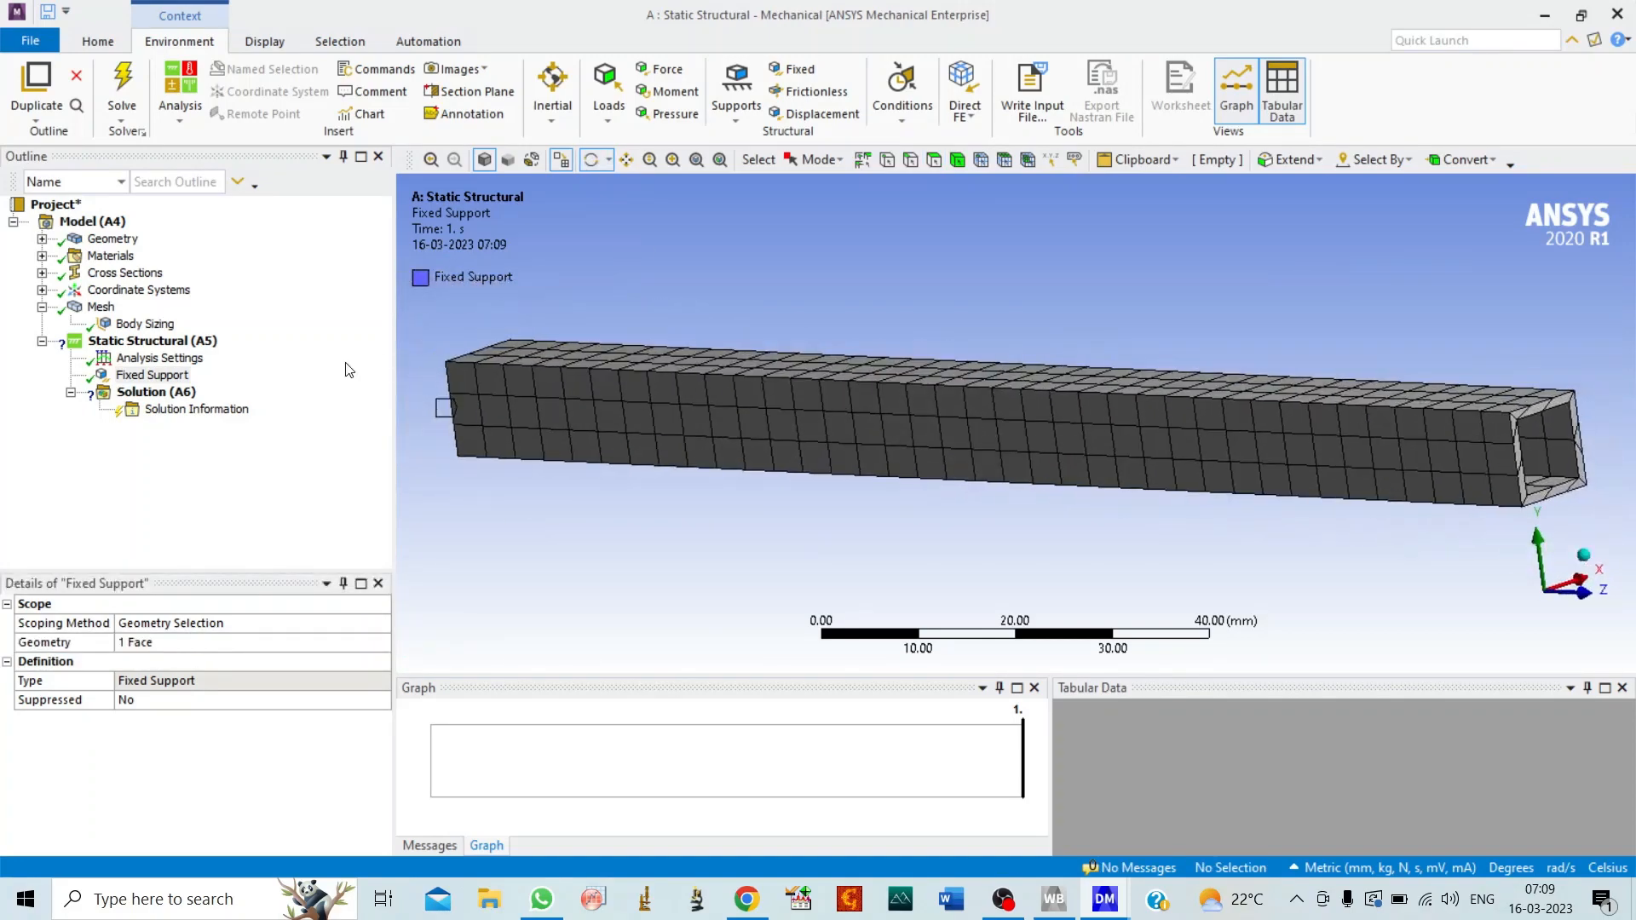
{"action": "right_click", "coordinate": [136, 291]}
{"action": "right_click", "coordinate": [107, 311]}
{"action": "mouse_move", "coordinate": [188, 323]}
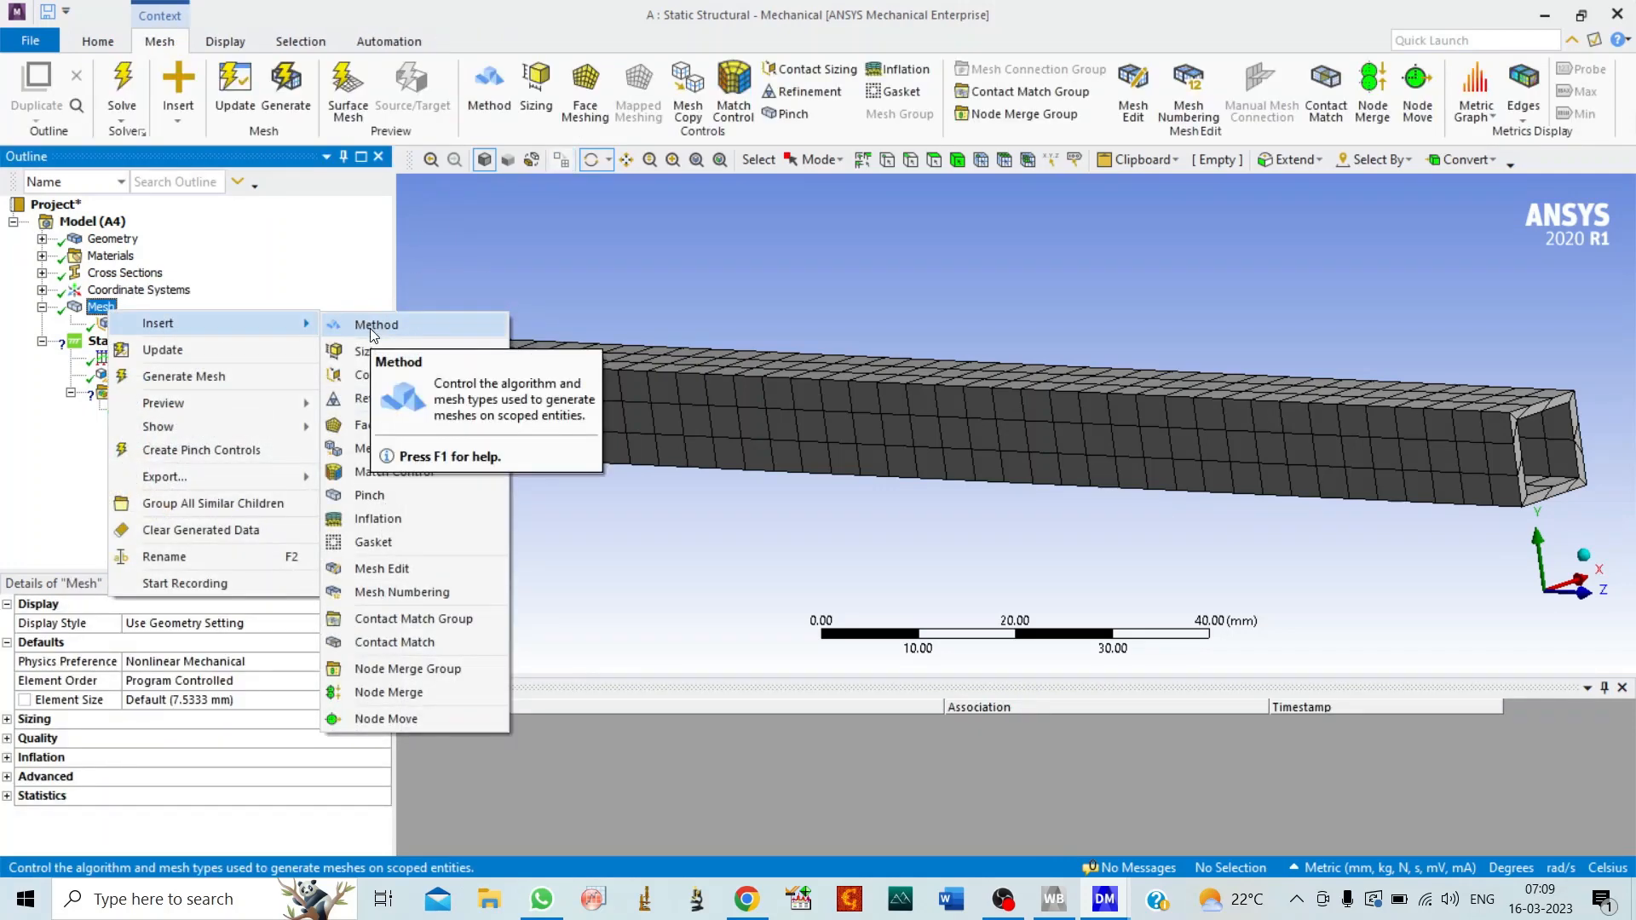
{"action": "left_click", "coordinate": [624, 266]}
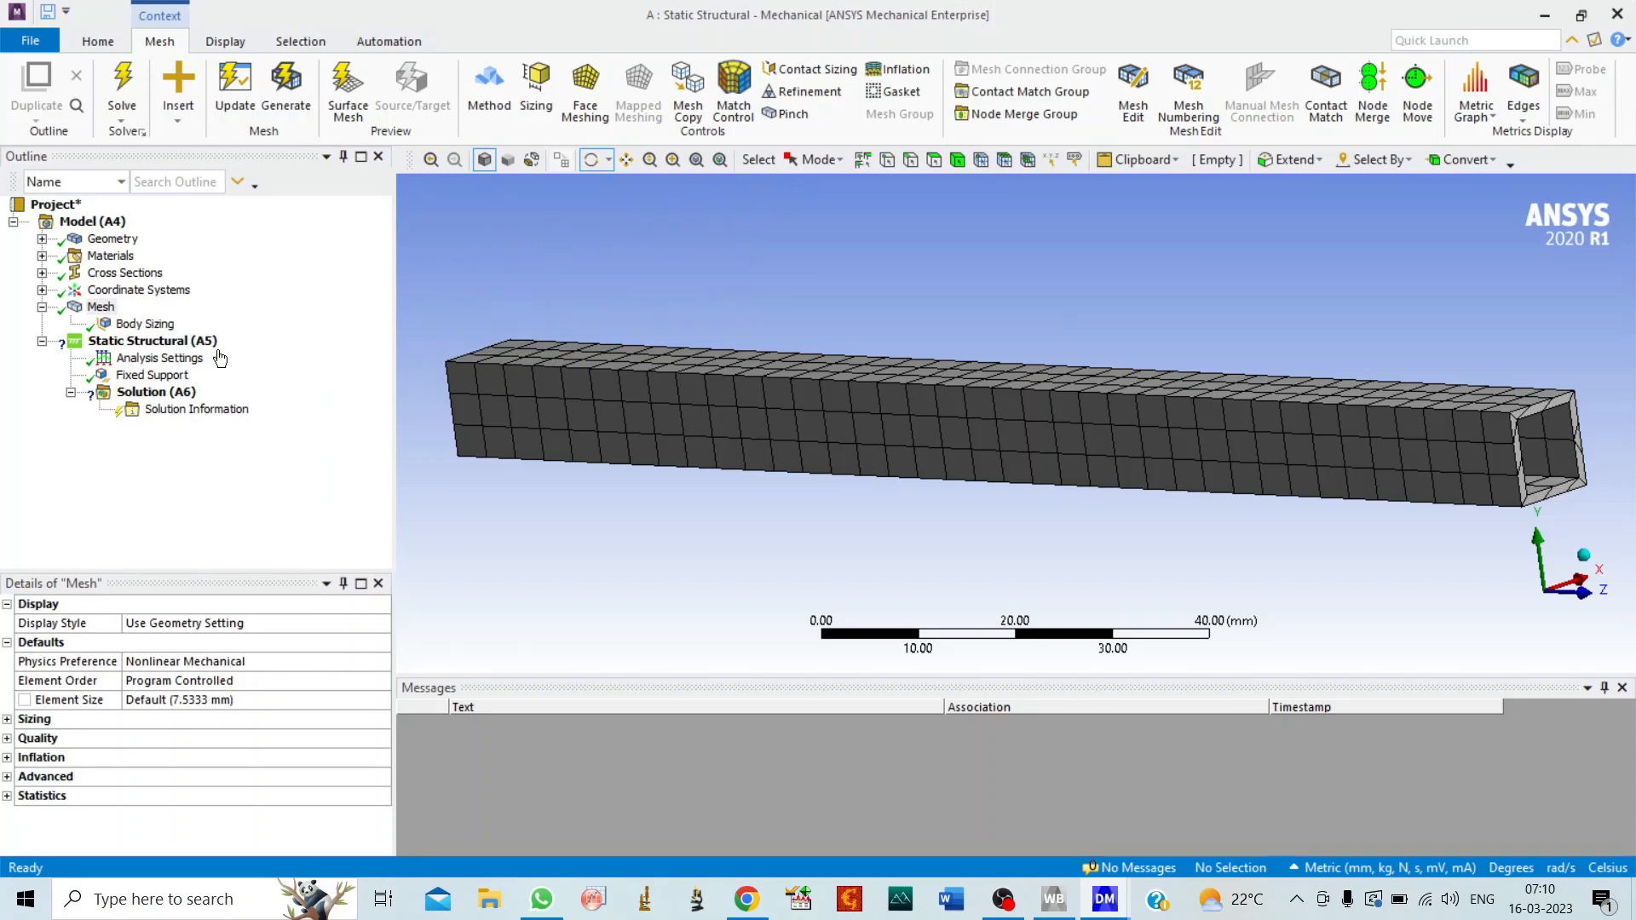
Step: Add a force to the static structural analysis on the pipe's free end face, opposite the fixed support
{"action": "right_click", "coordinate": [197, 342]}
{"action": "mouse_move", "coordinate": [273, 354]}
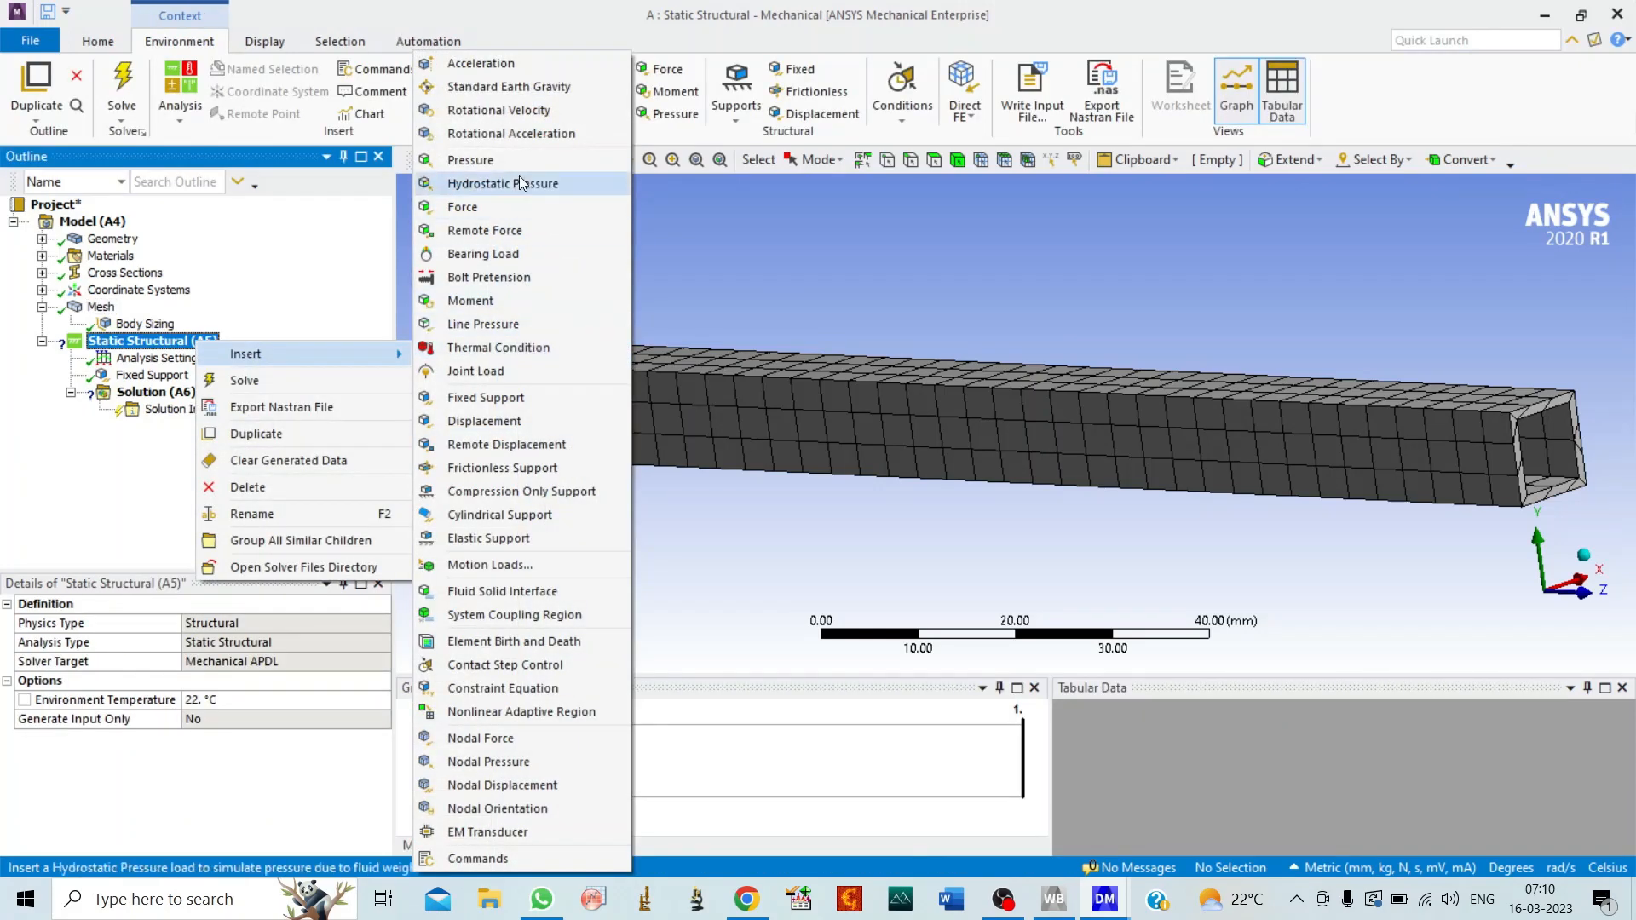
{"action": "left_click", "coordinate": [484, 209]}
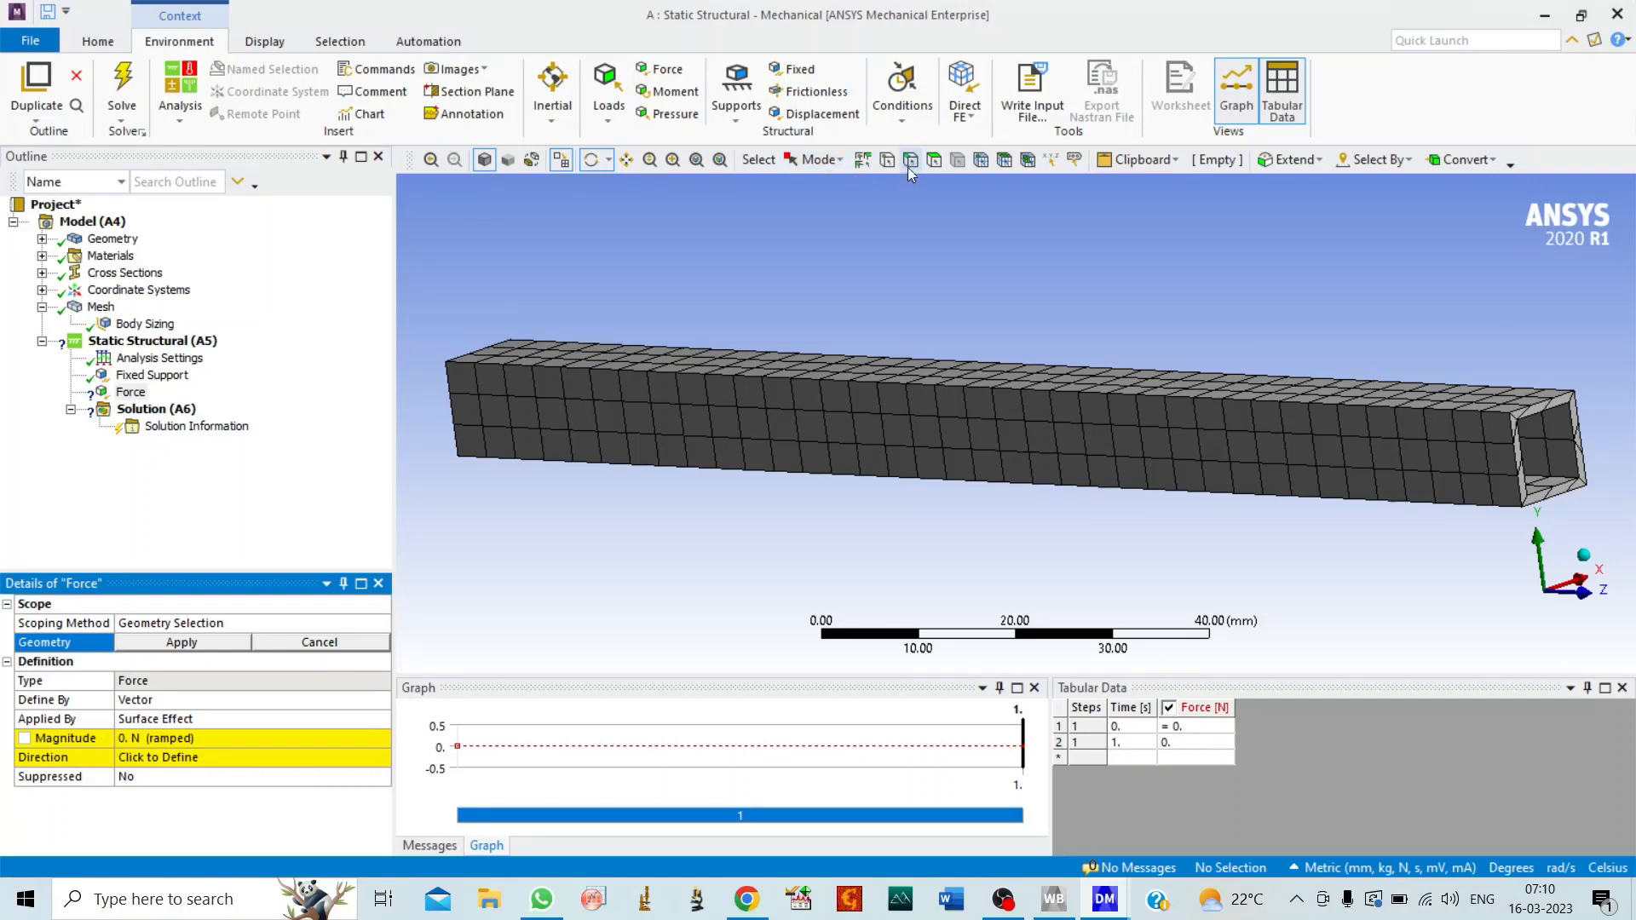
{"action": "left_click", "coordinate": [935, 160]}
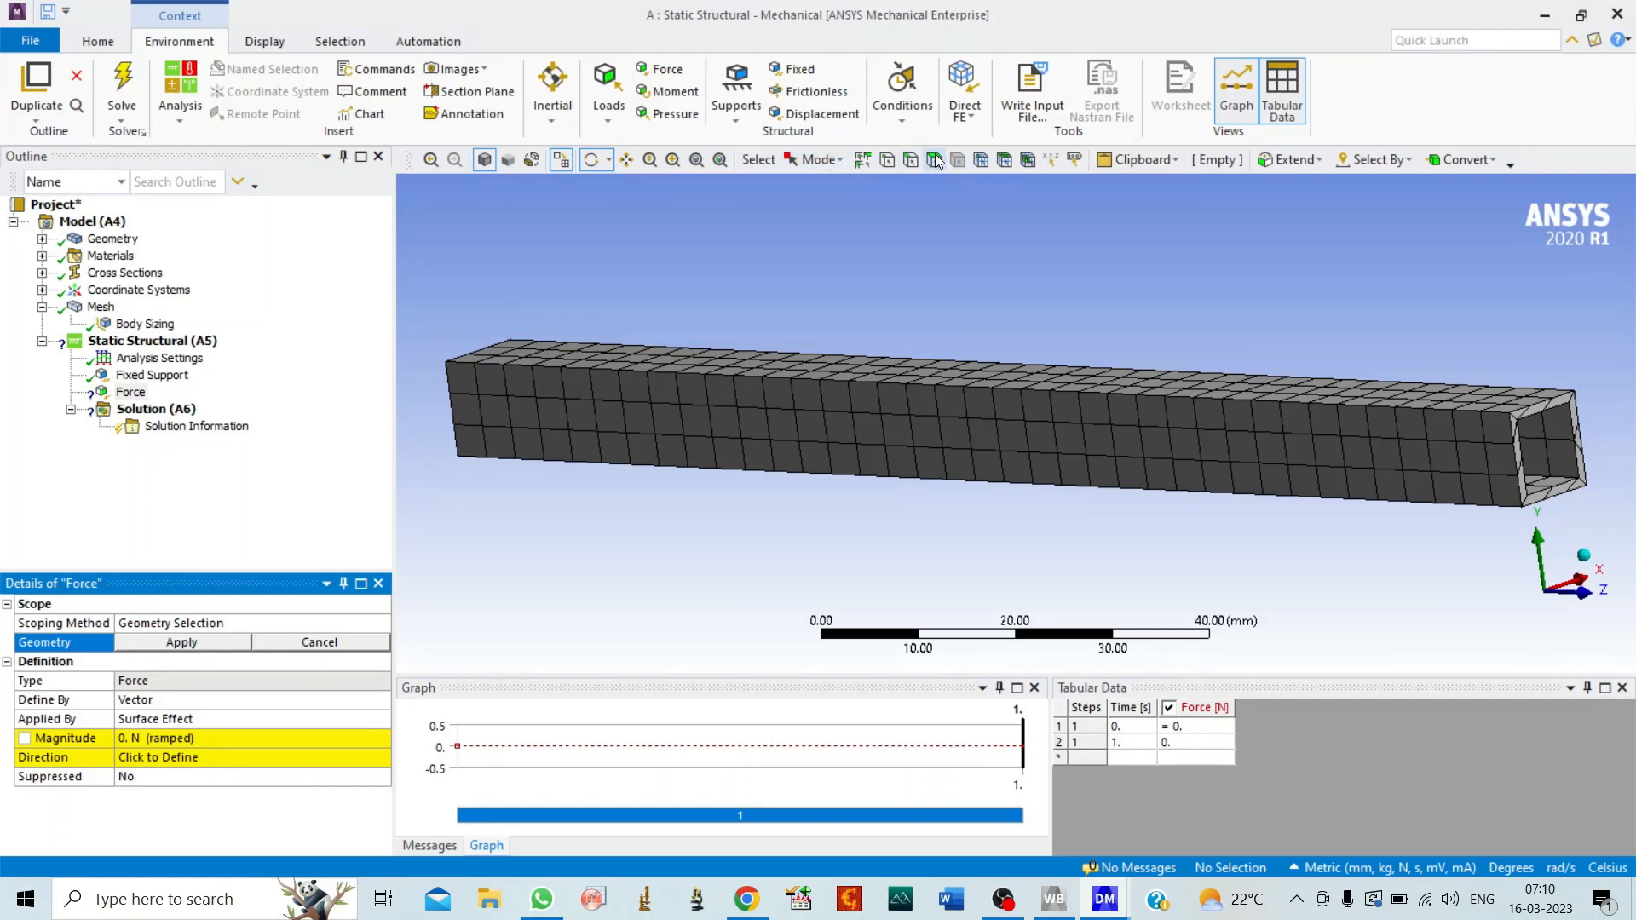
{"action": "left_click", "coordinate": [1536, 412]}
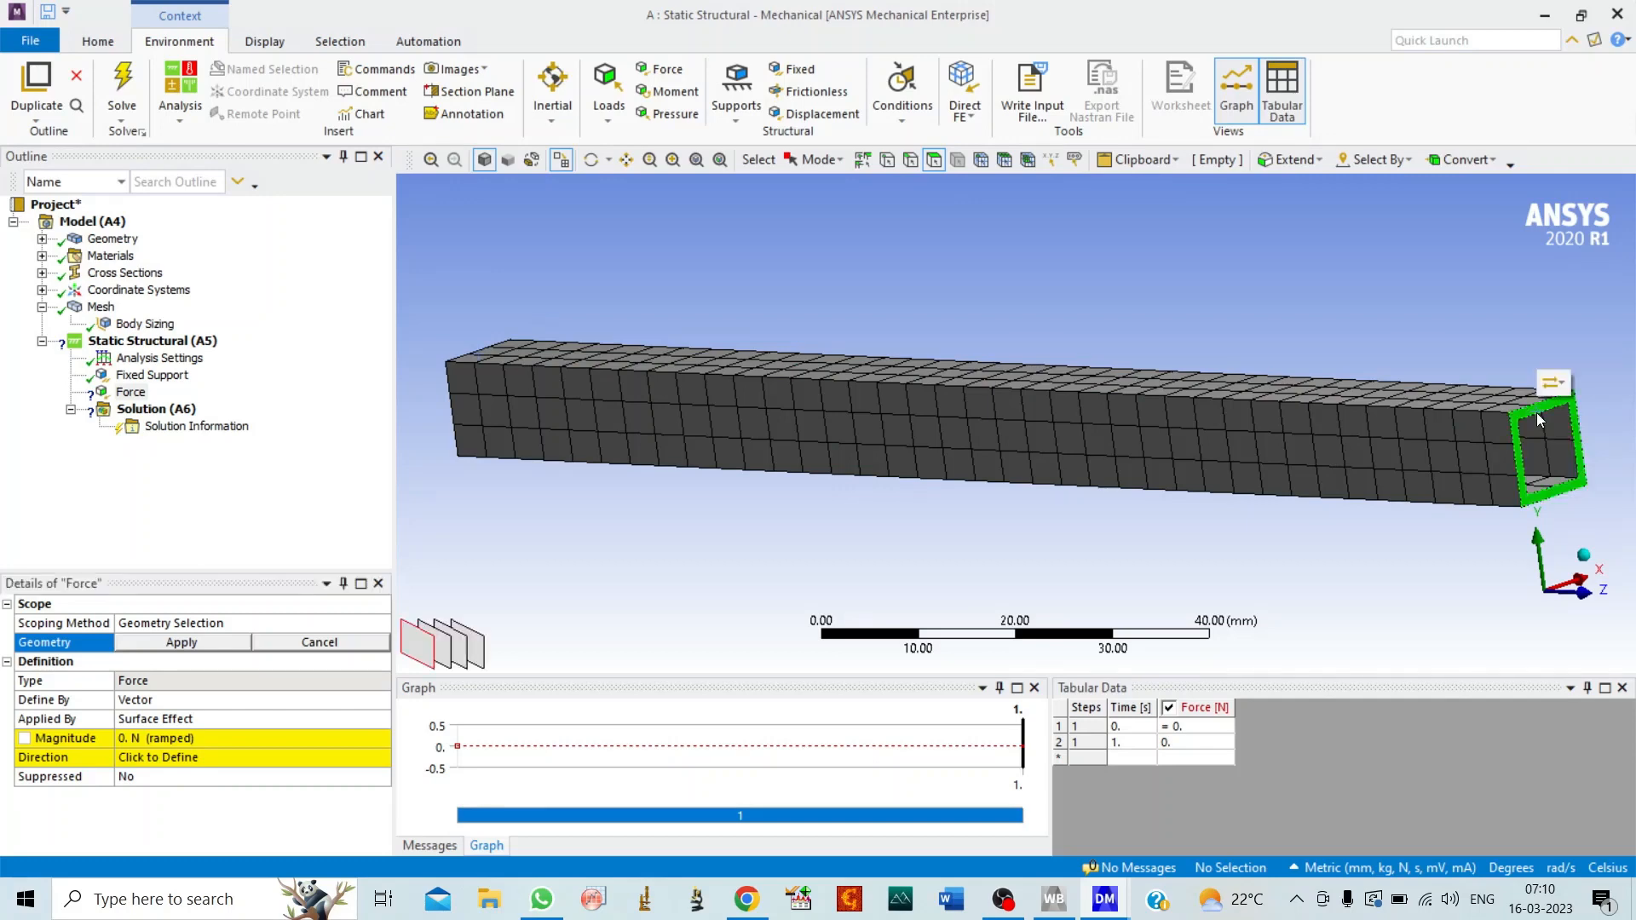
{"action": "left_click", "coordinate": [181, 644]}
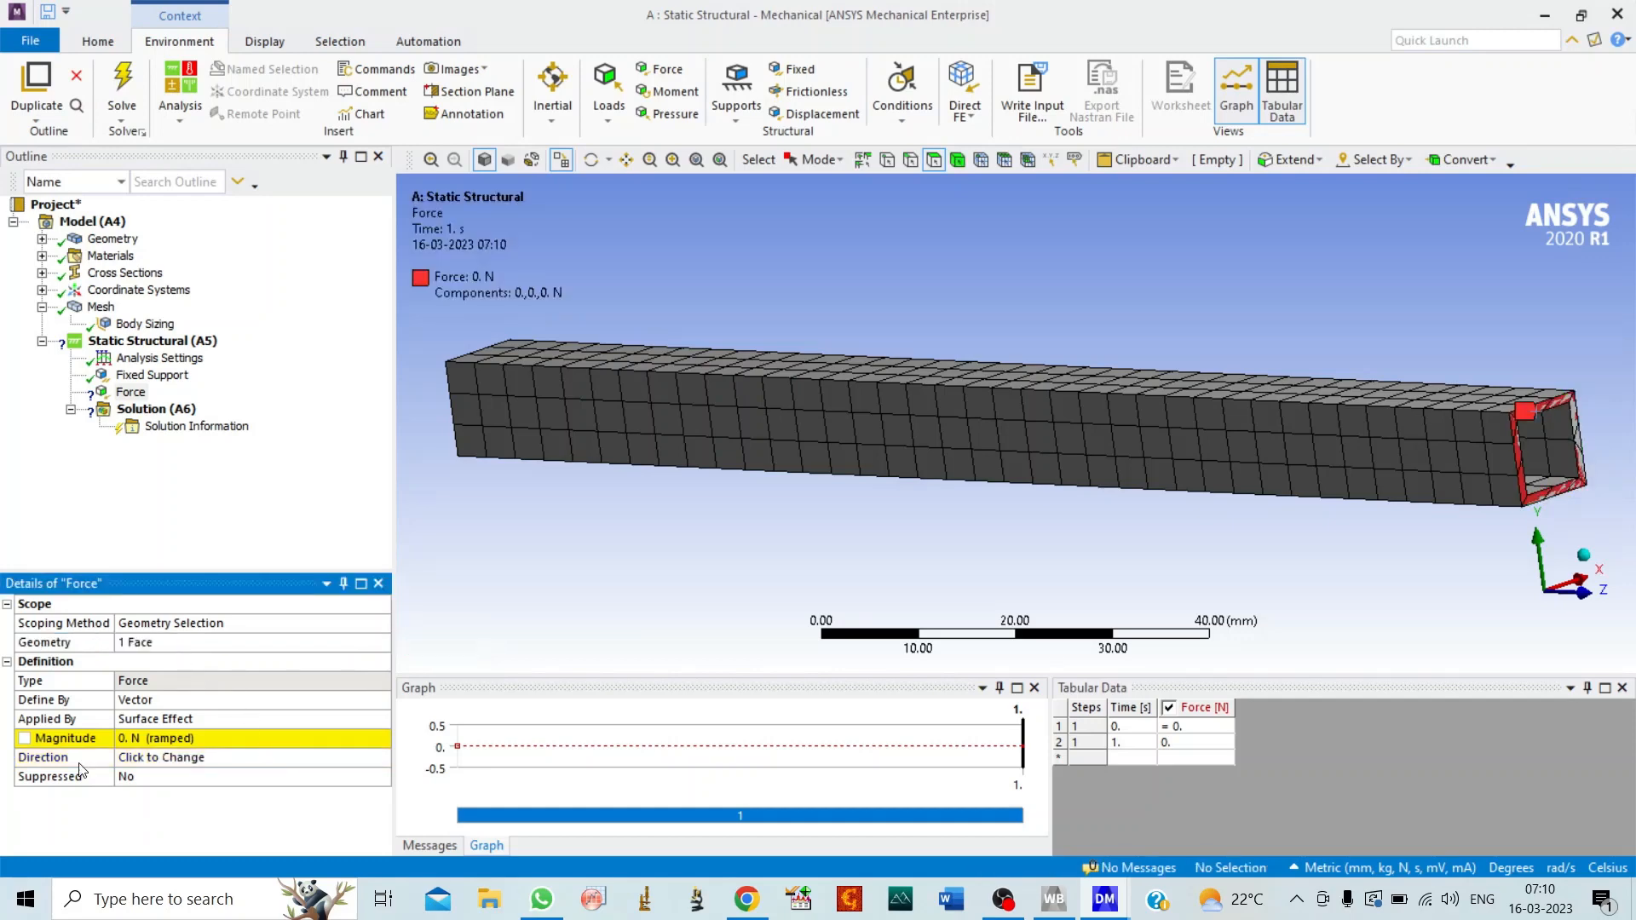
Step: Define the force by components and set its Z component to 25 N
{"action": "left_click", "coordinate": [345, 702]}
{"action": "left_click", "coordinate": [383, 699]}
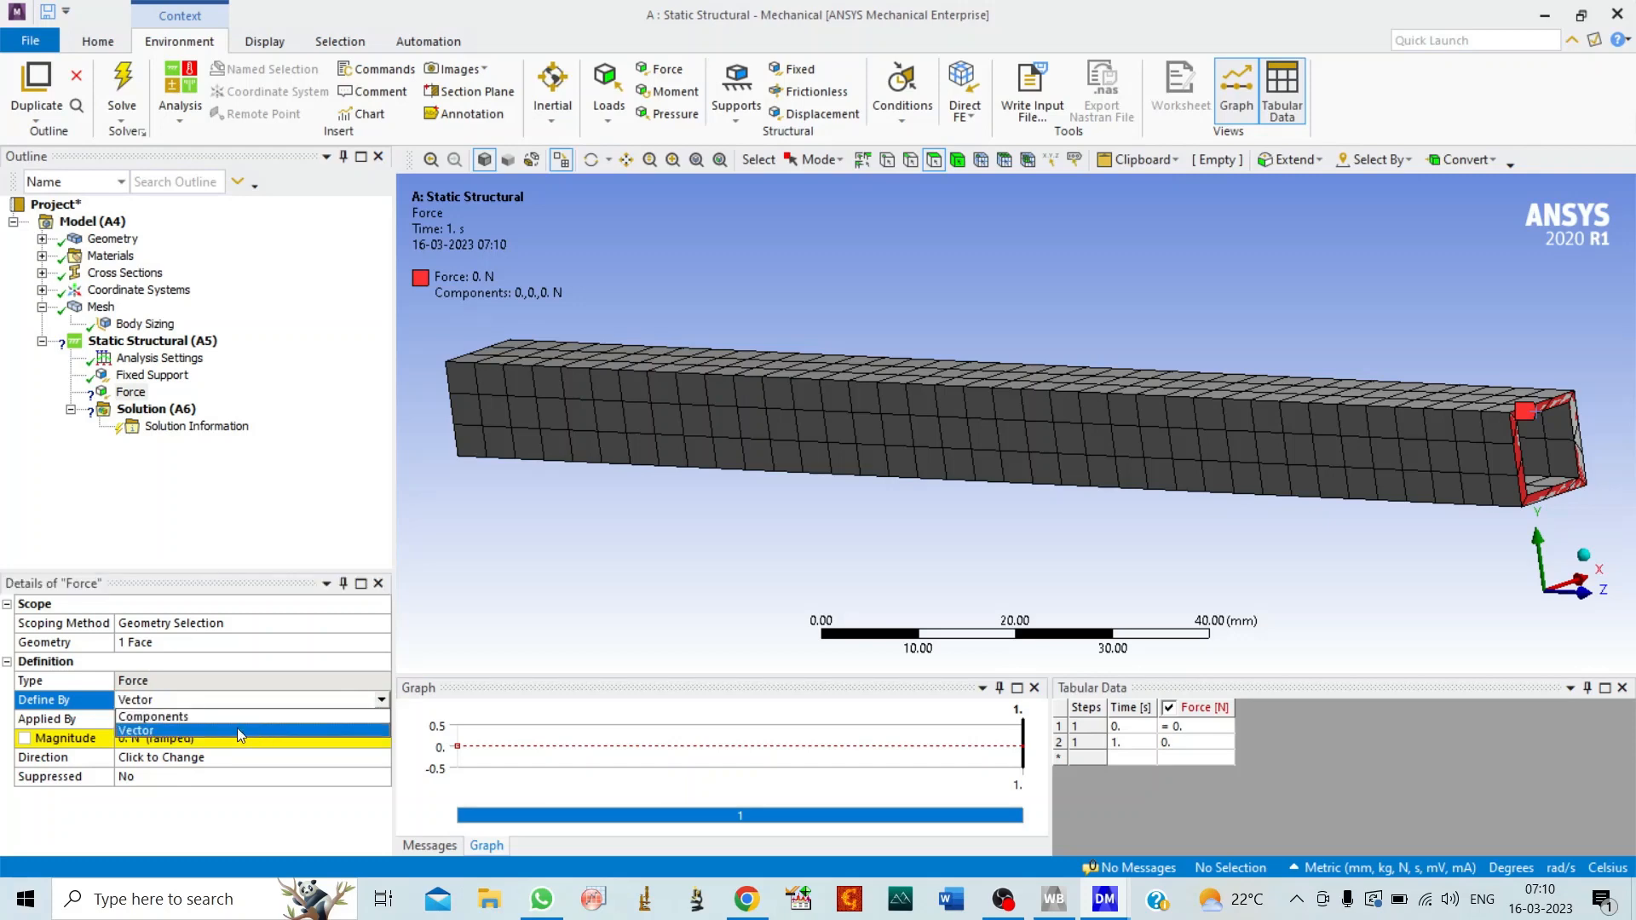
{"action": "left_click", "coordinate": [233, 726]}
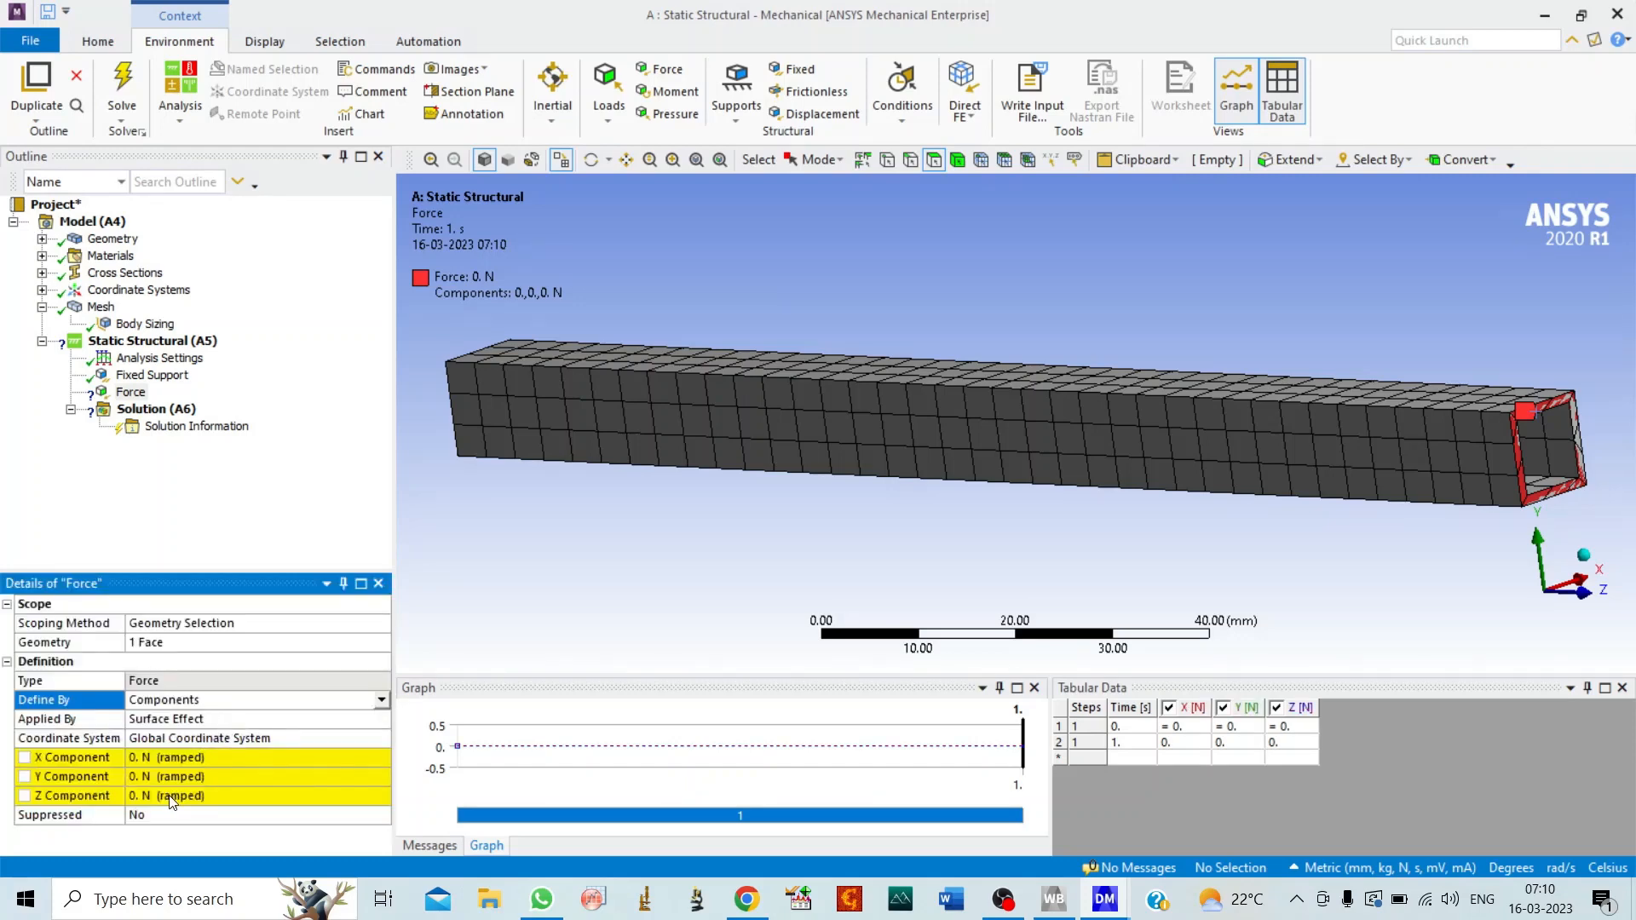
{"action": "left_click", "coordinate": [171, 796]}
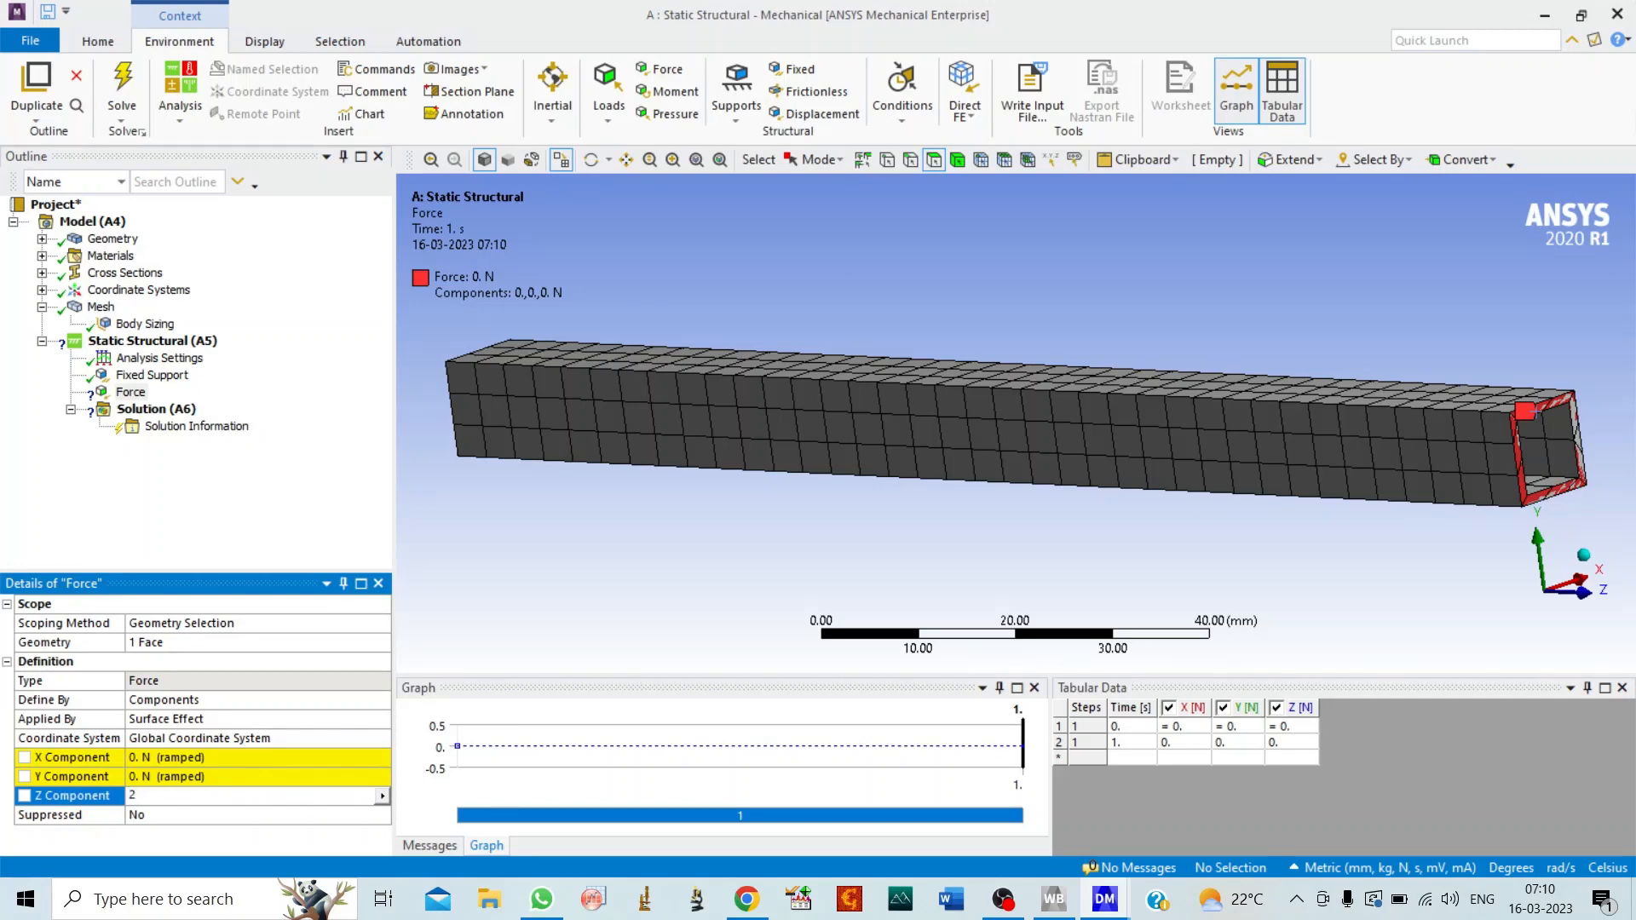
{"action": "key", "text": "Return"}
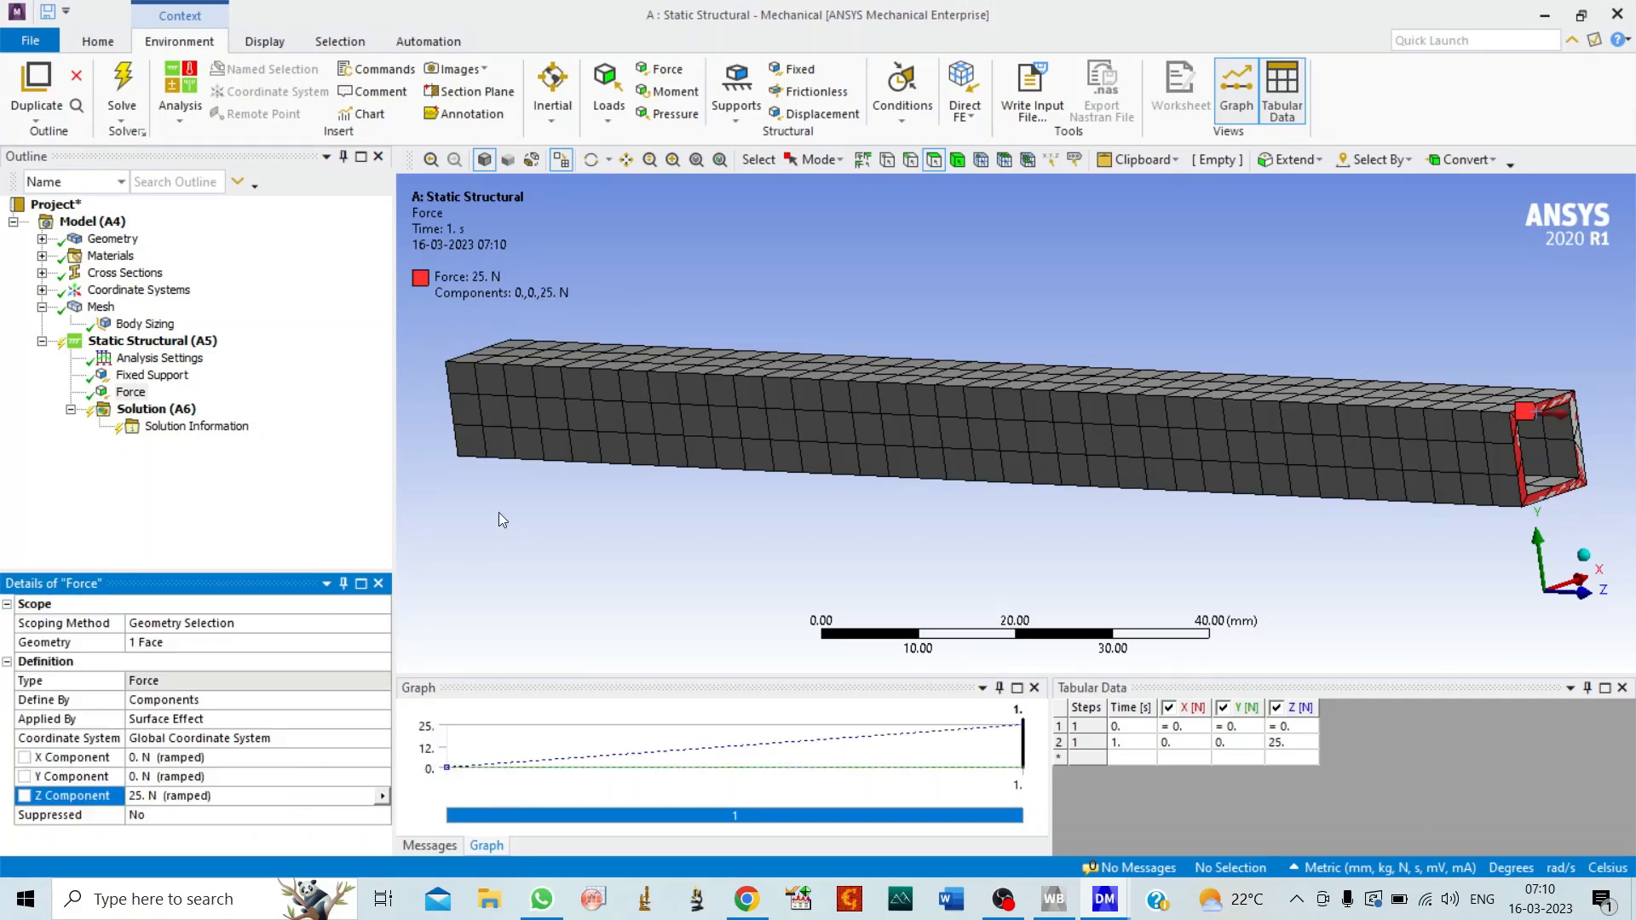
Step: Add Total Deformation, Directional Deformation and Maximum Principal elastic strain results to the solution
{"action": "left_click", "coordinate": [161, 410]}
{"action": "left_click", "coordinate": [691, 97]}
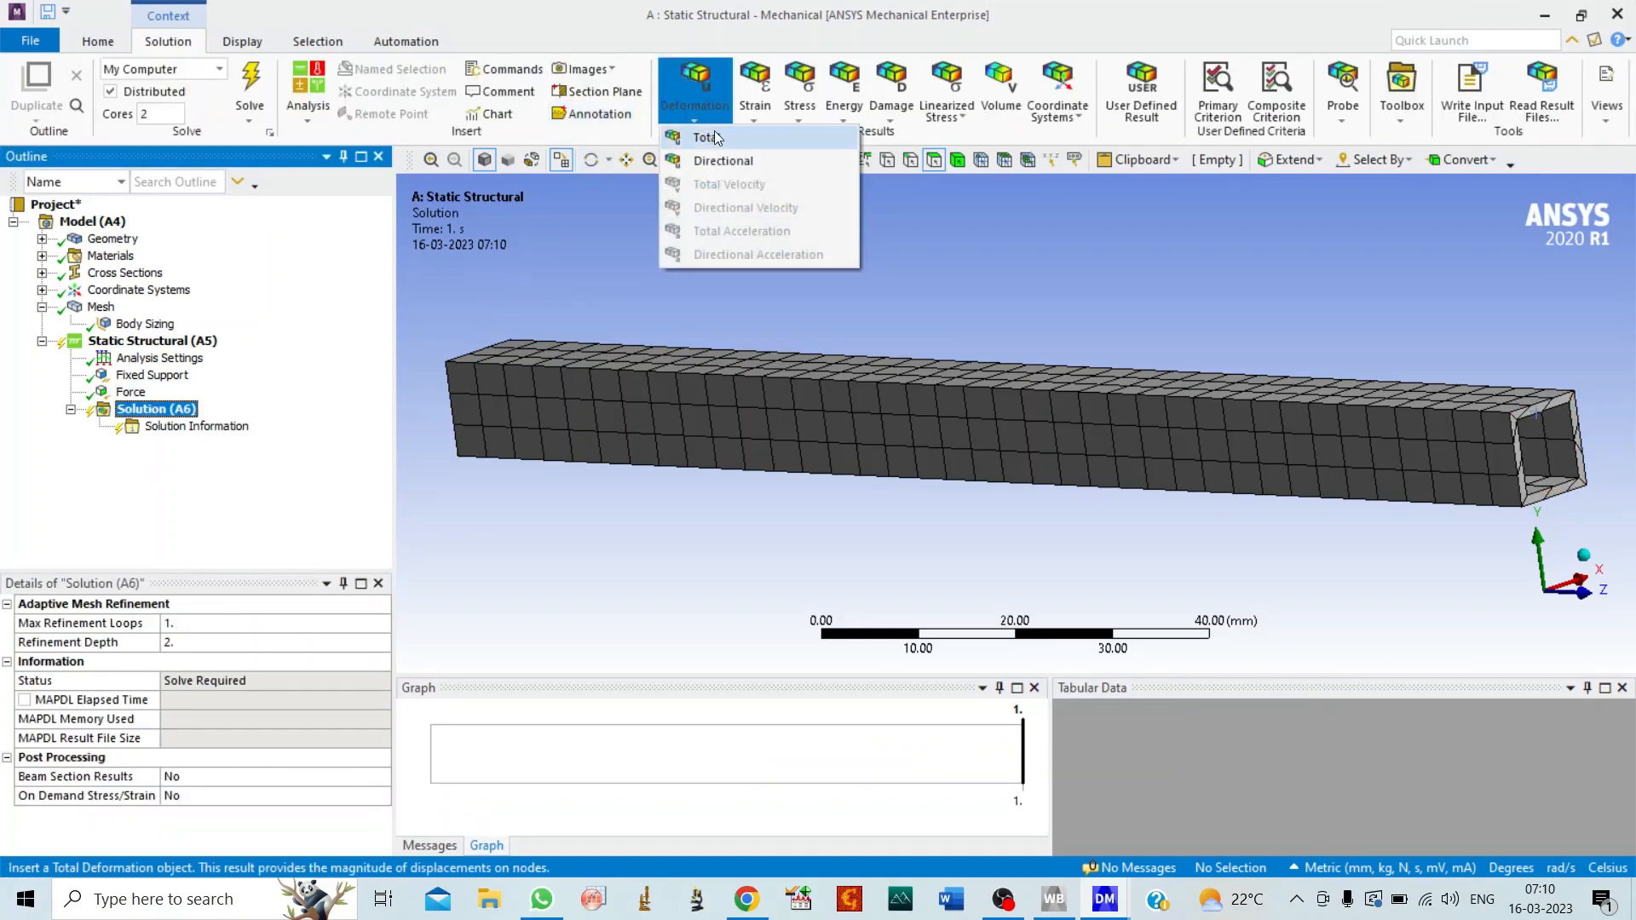
{"action": "left_click", "coordinate": [715, 139]}
{"action": "left_click", "coordinate": [703, 99]}
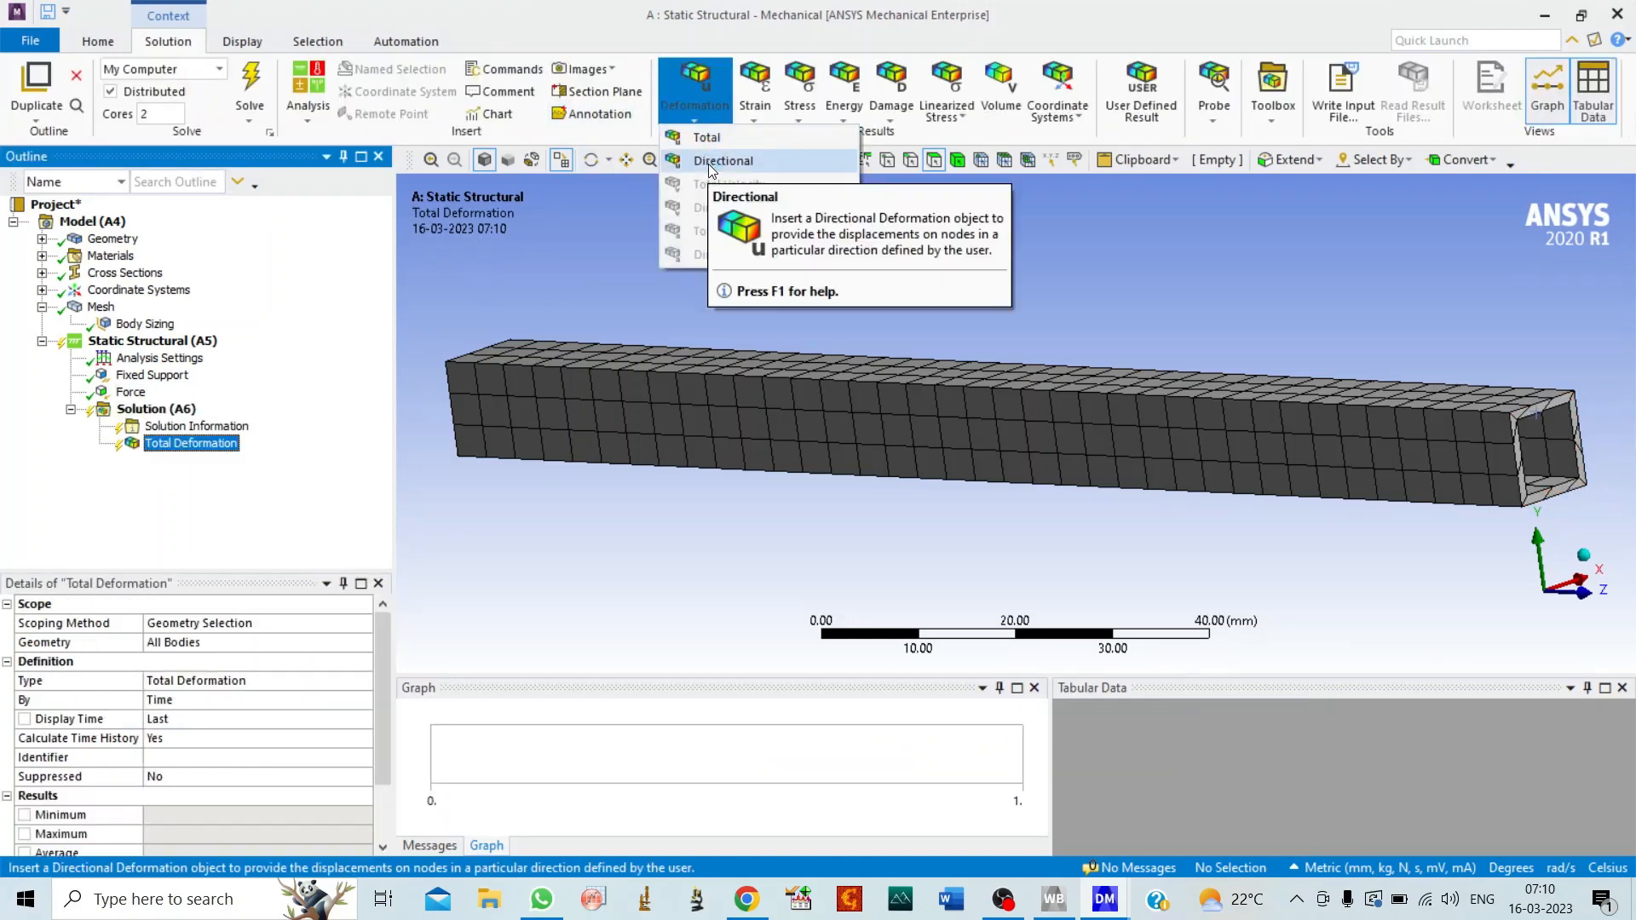
{"action": "left_click", "coordinate": [708, 162]}
{"action": "left_click", "coordinate": [754, 96]}
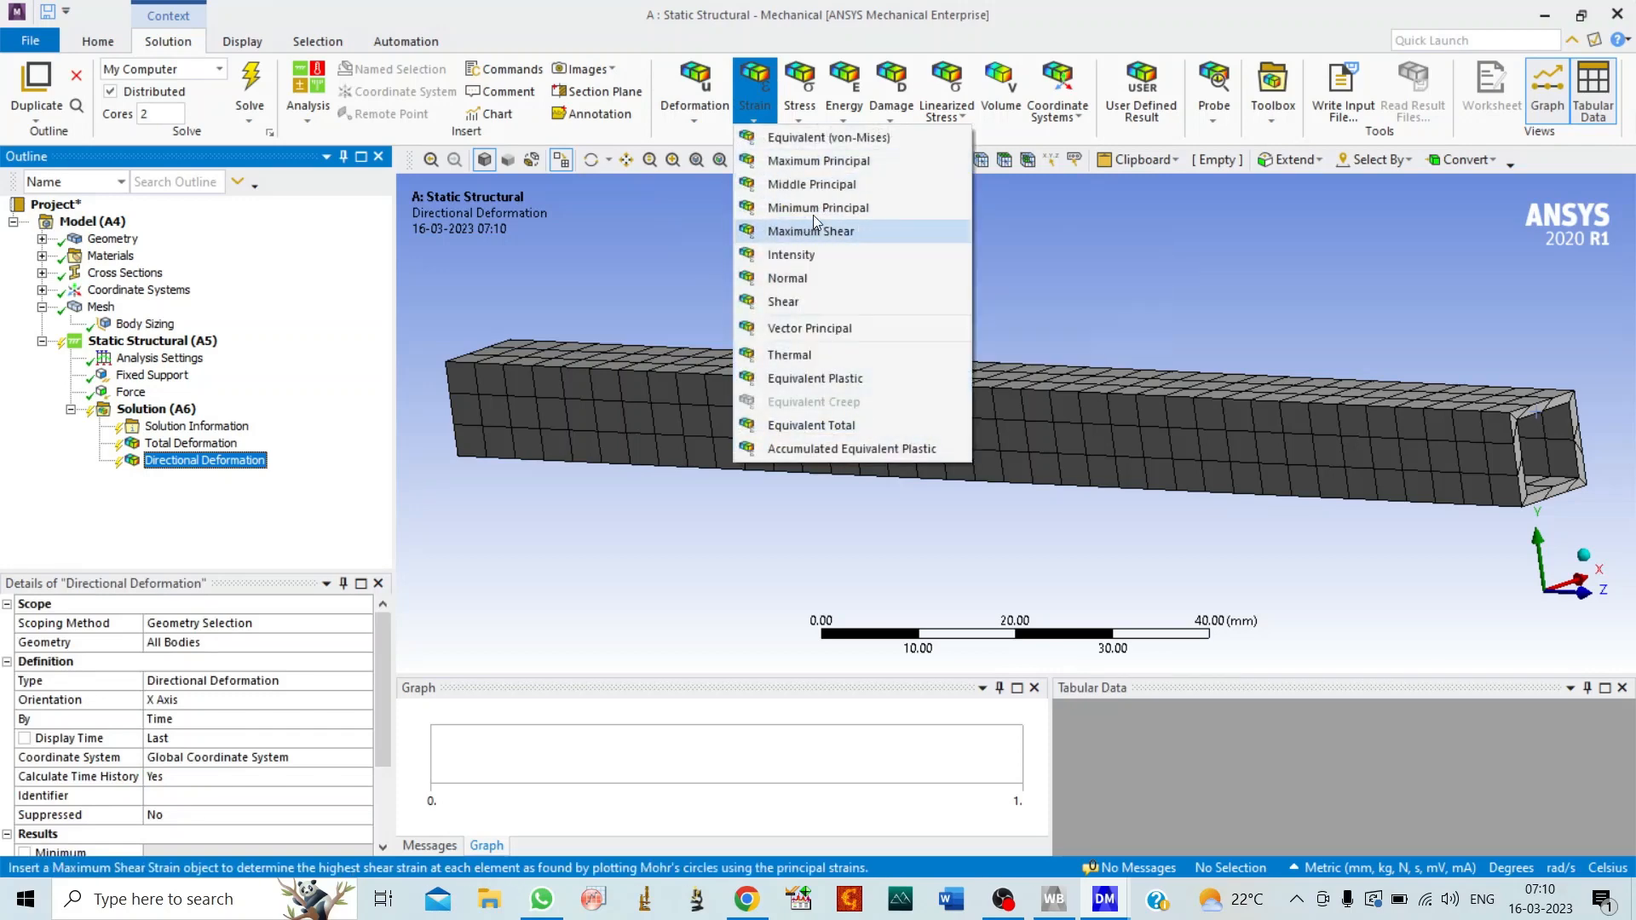
{"action": "left_click", "coordinate": [861, 162]}
Step: Add Equivalent (von-Mises) and Maximum Shear stress results, and solve the analysis
{"action": "left_click", "coordinate": [799, 93]}
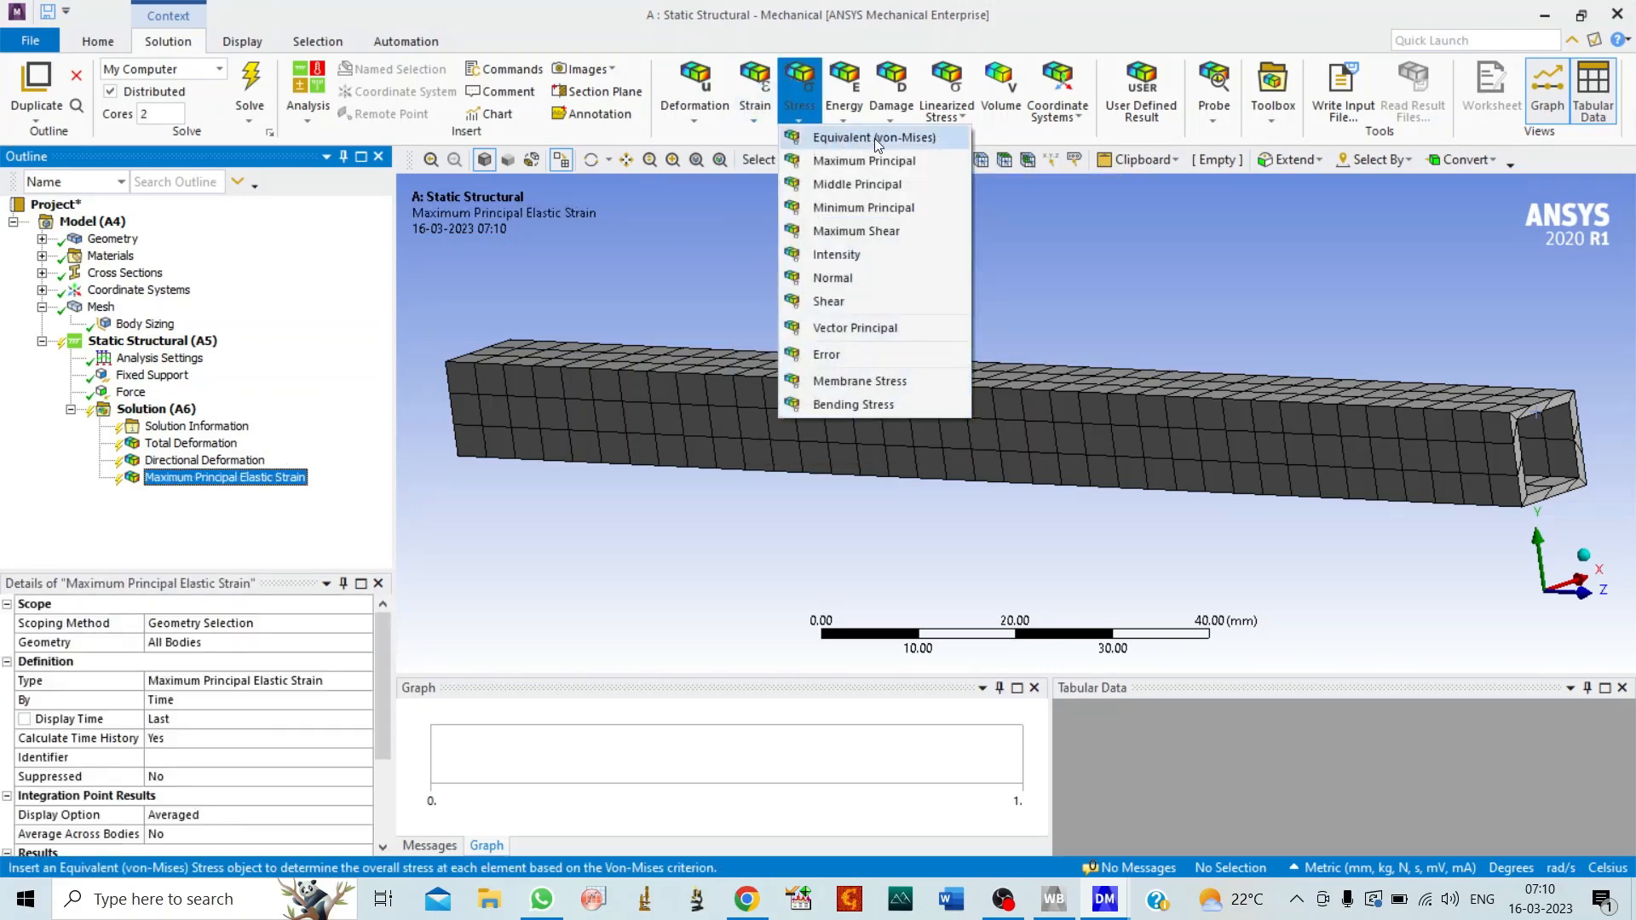
{"action": "left_click", "coordinate": [877, 138]}
{"action": "left_click", "coordinate": [800, 94]}
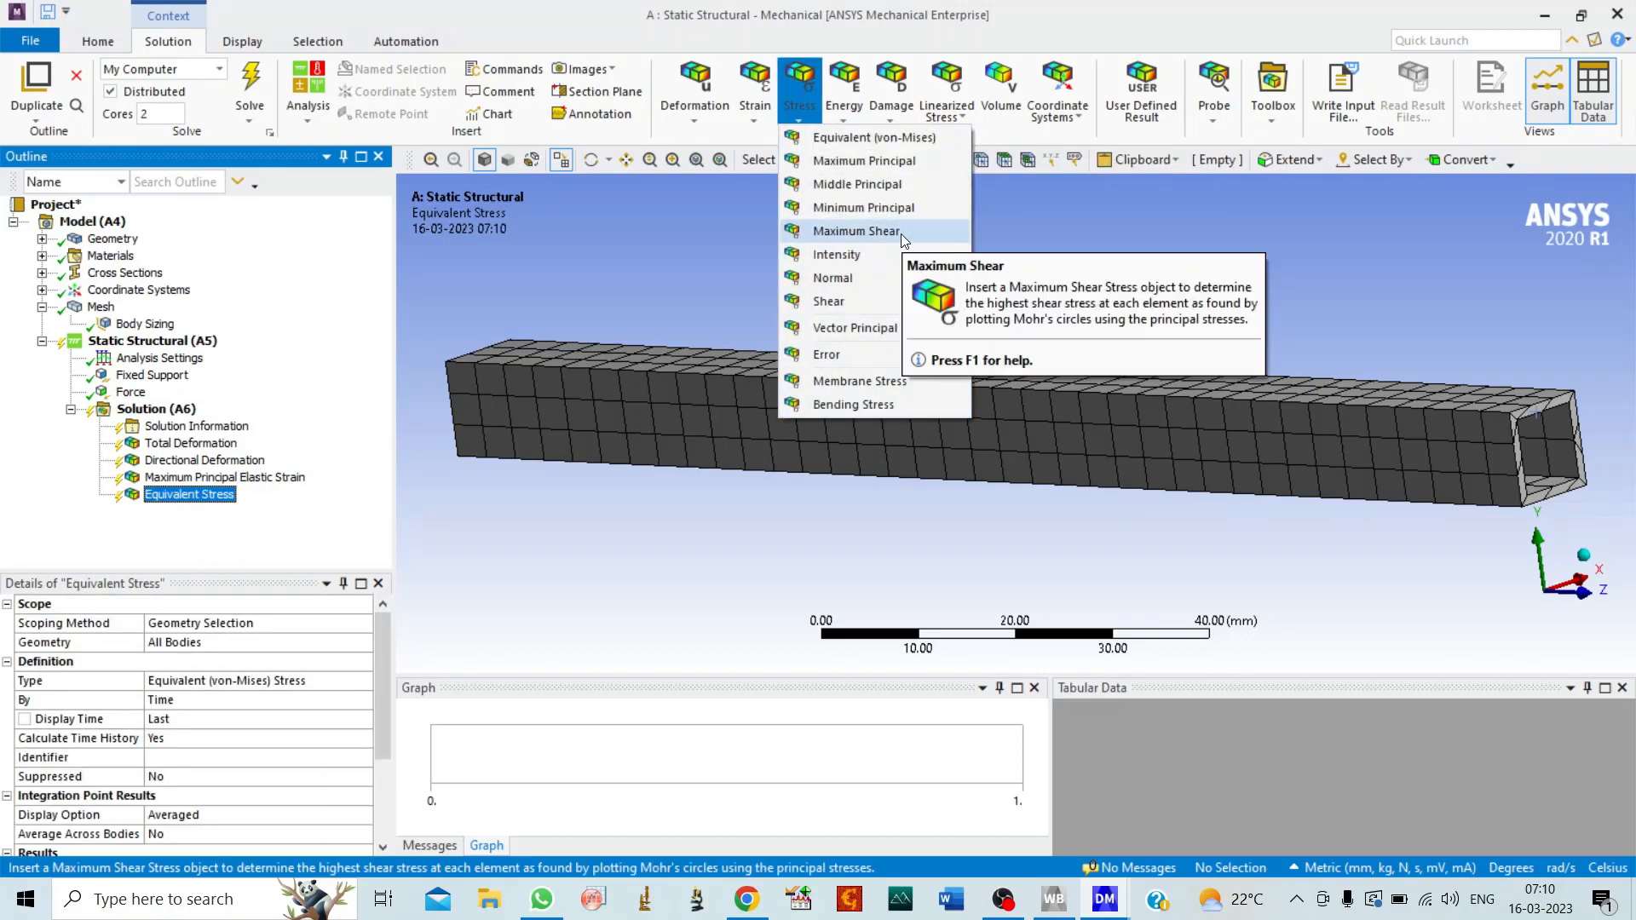
{"action": "left_click", "coordinate": [856, 232]}
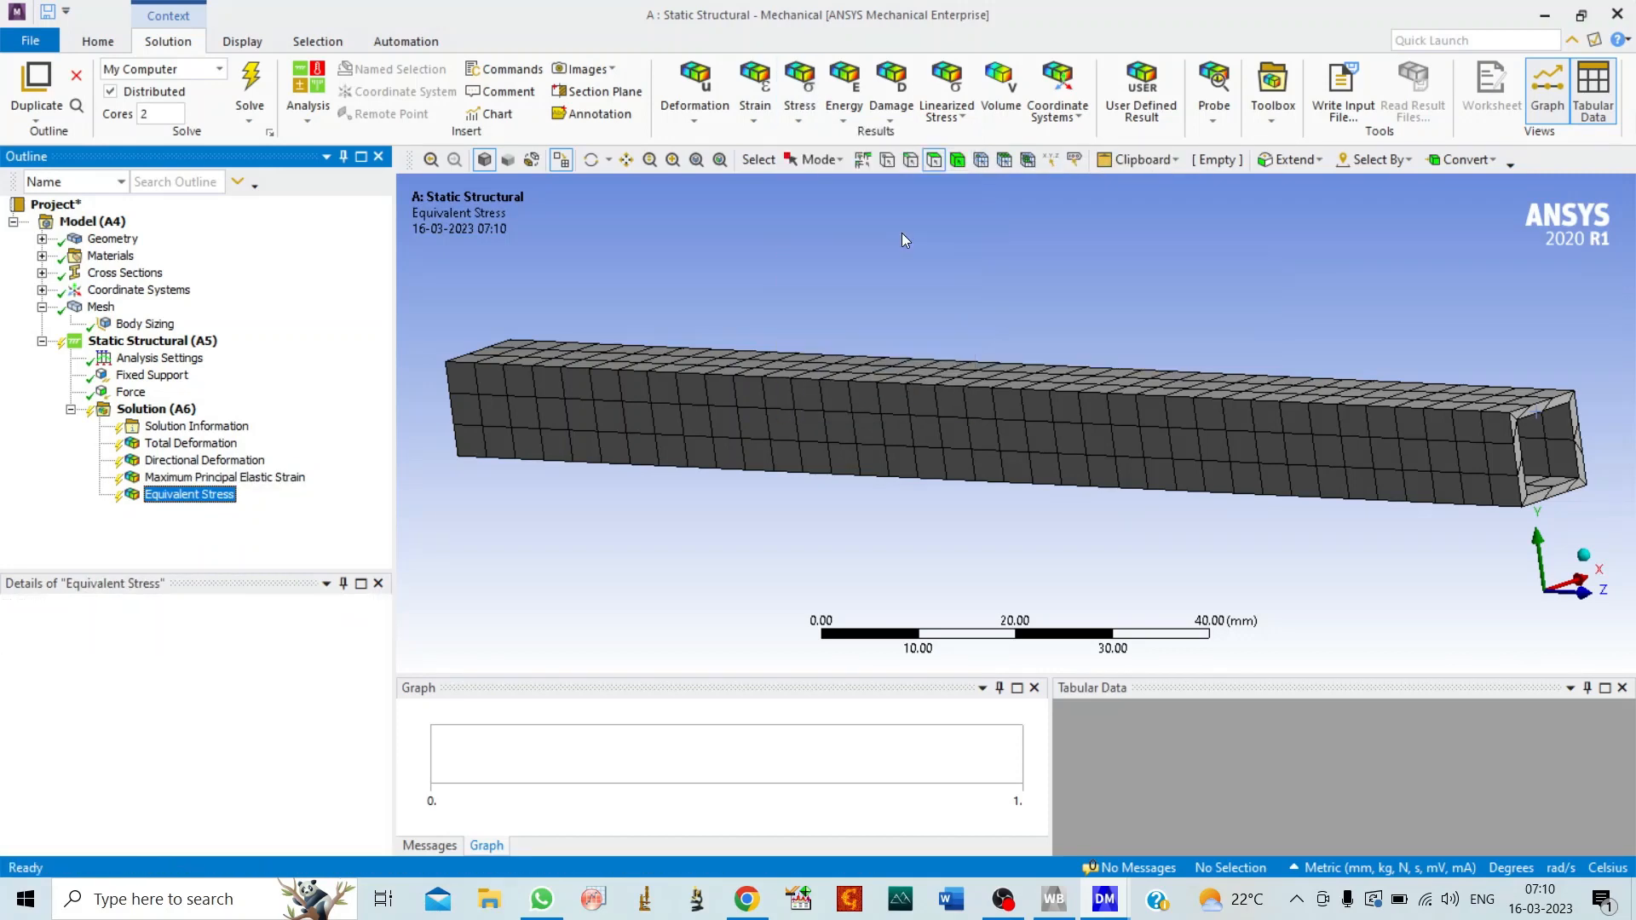
{"action": "left_click", "coordinate": [170, 414]}
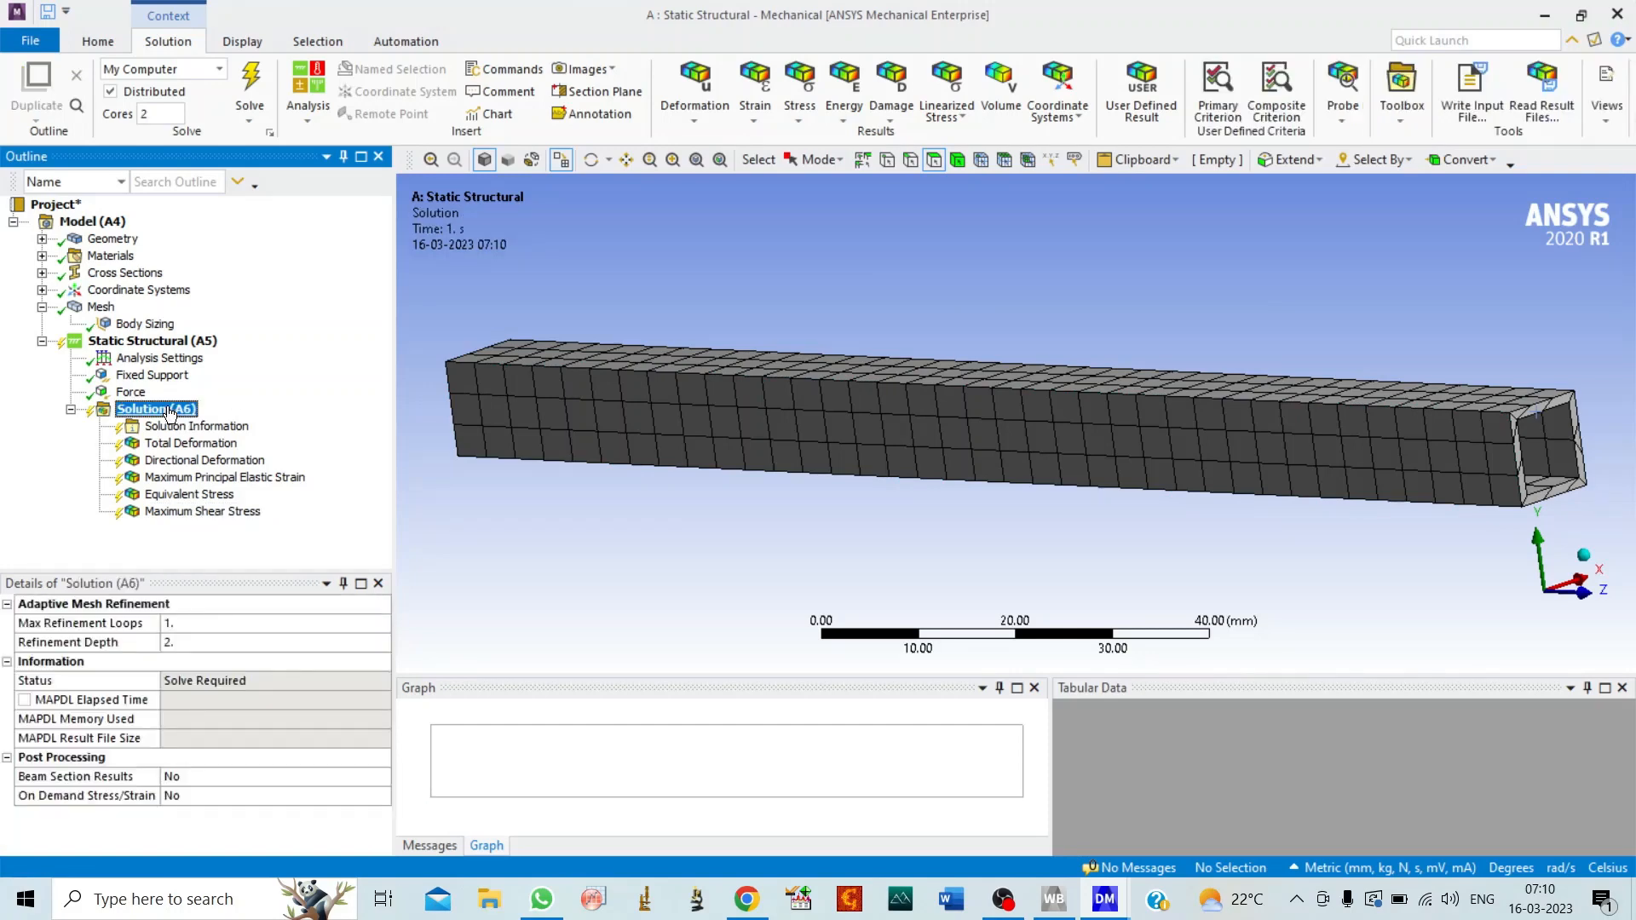
{"action": "left_click", "coordinate": [248, 89]}
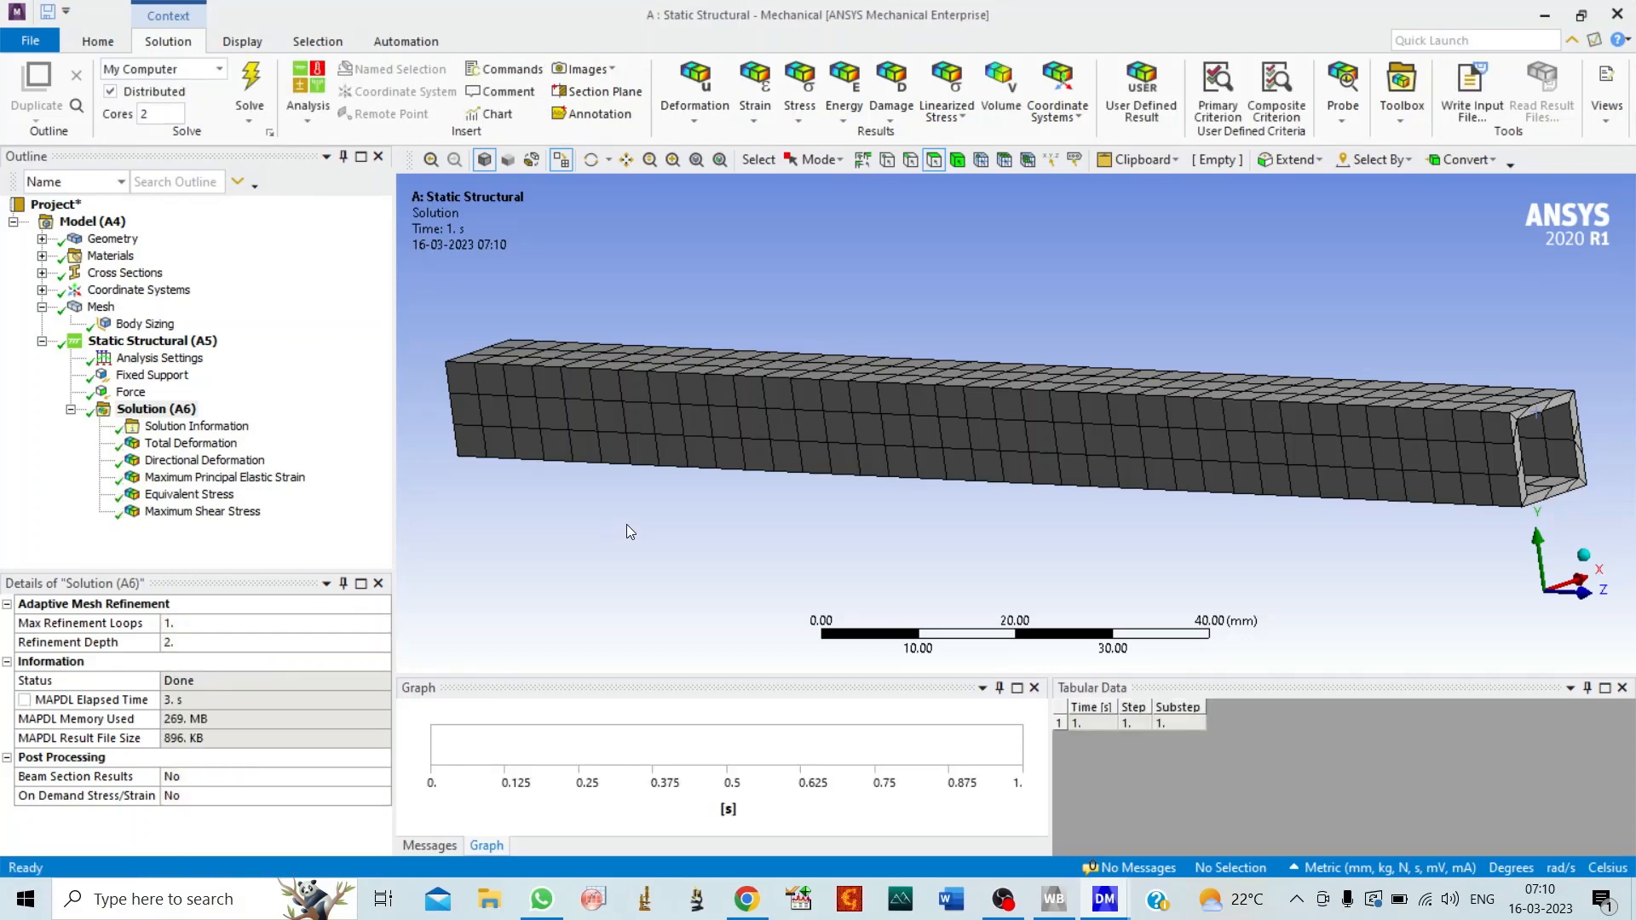
Step: Display the Total Deformation result on the pipe and play its animation
{"action": "scroll", "coordinate": [606, 556], "scroll_direction": "down", "scroll_amount": 2}
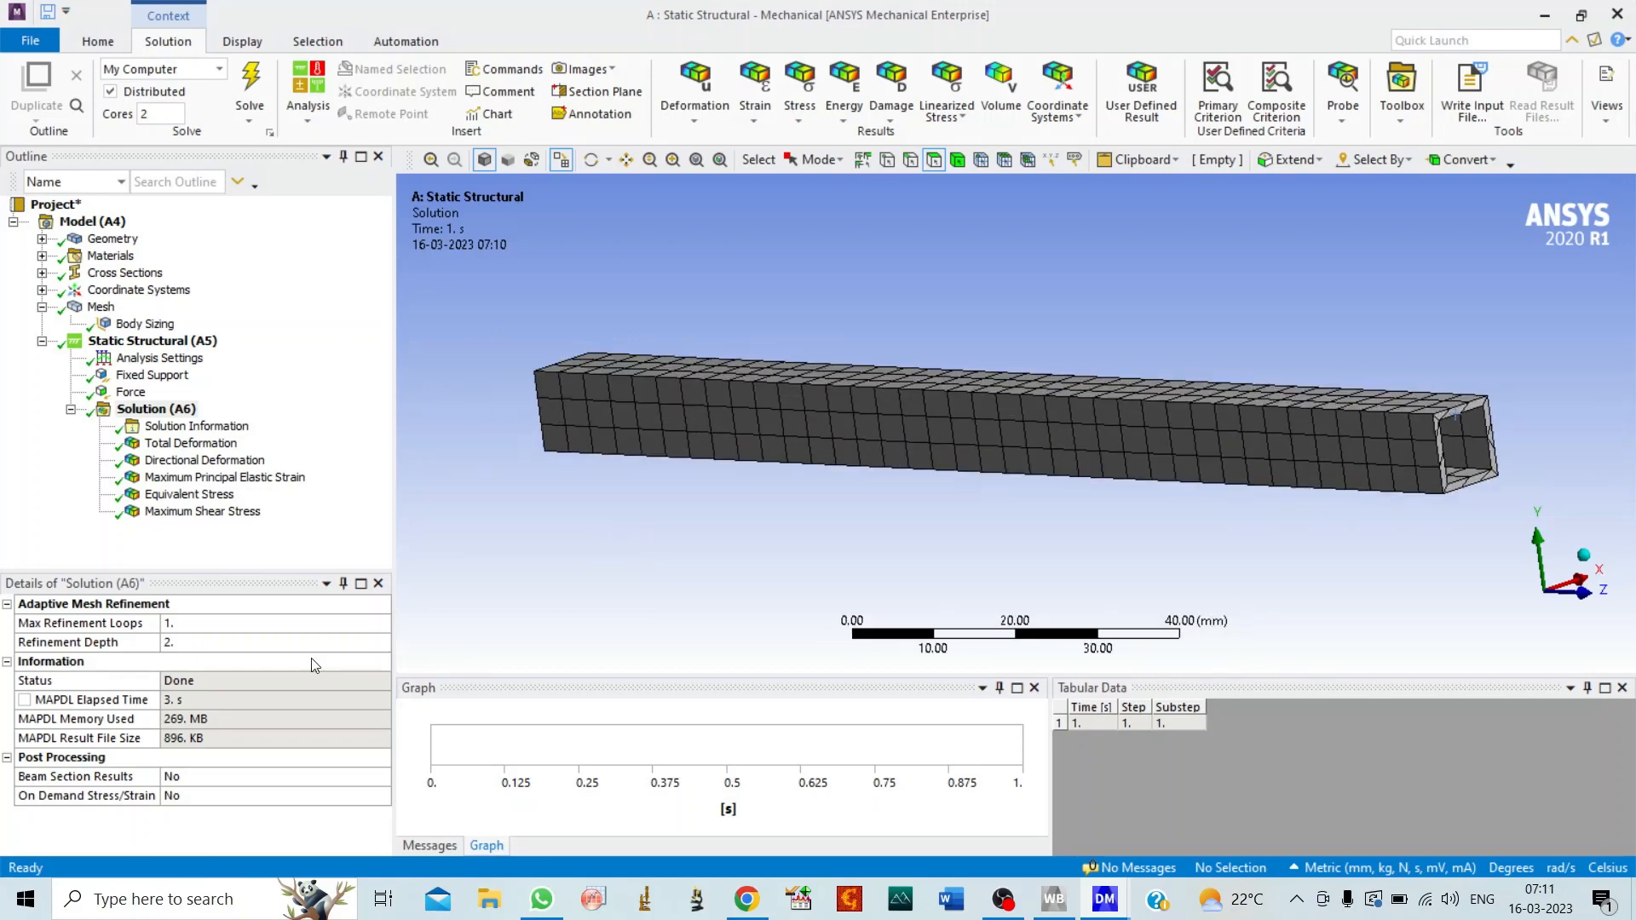
{"action": "left_click", "coordinate": [191, 443]}
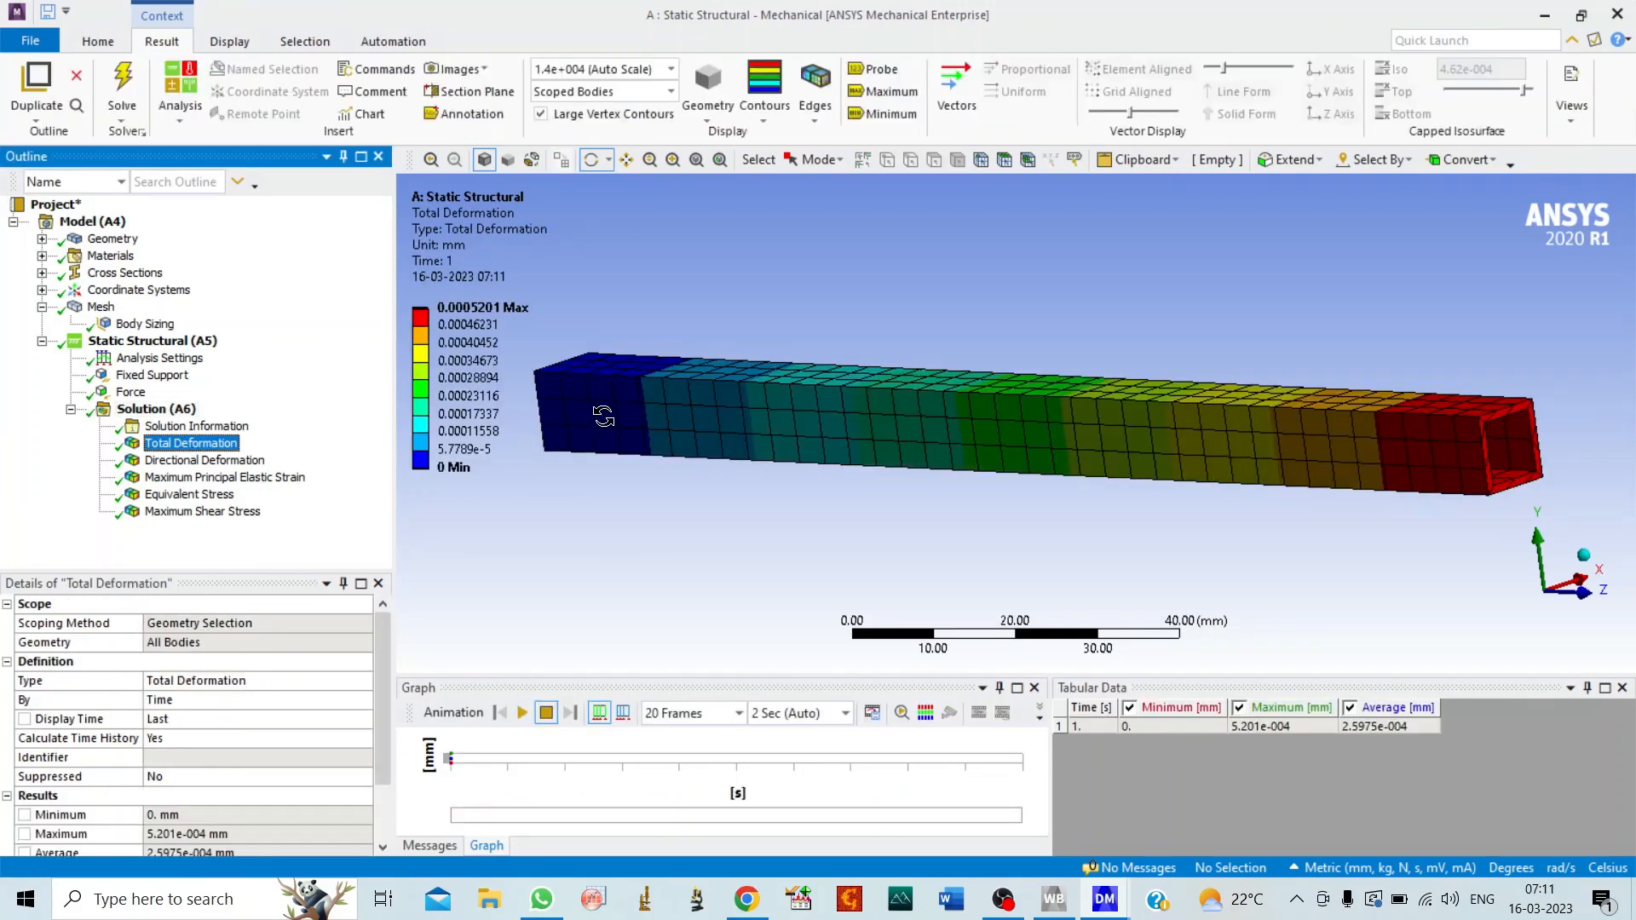
{"action": "left_click_drag", "start_coordinate": [604, 416], "coordinate": [647, 472]}
{"action": "scroll", "coordinate": [650, 480], "scroll_direction": "down", "scroll_amount": 2}
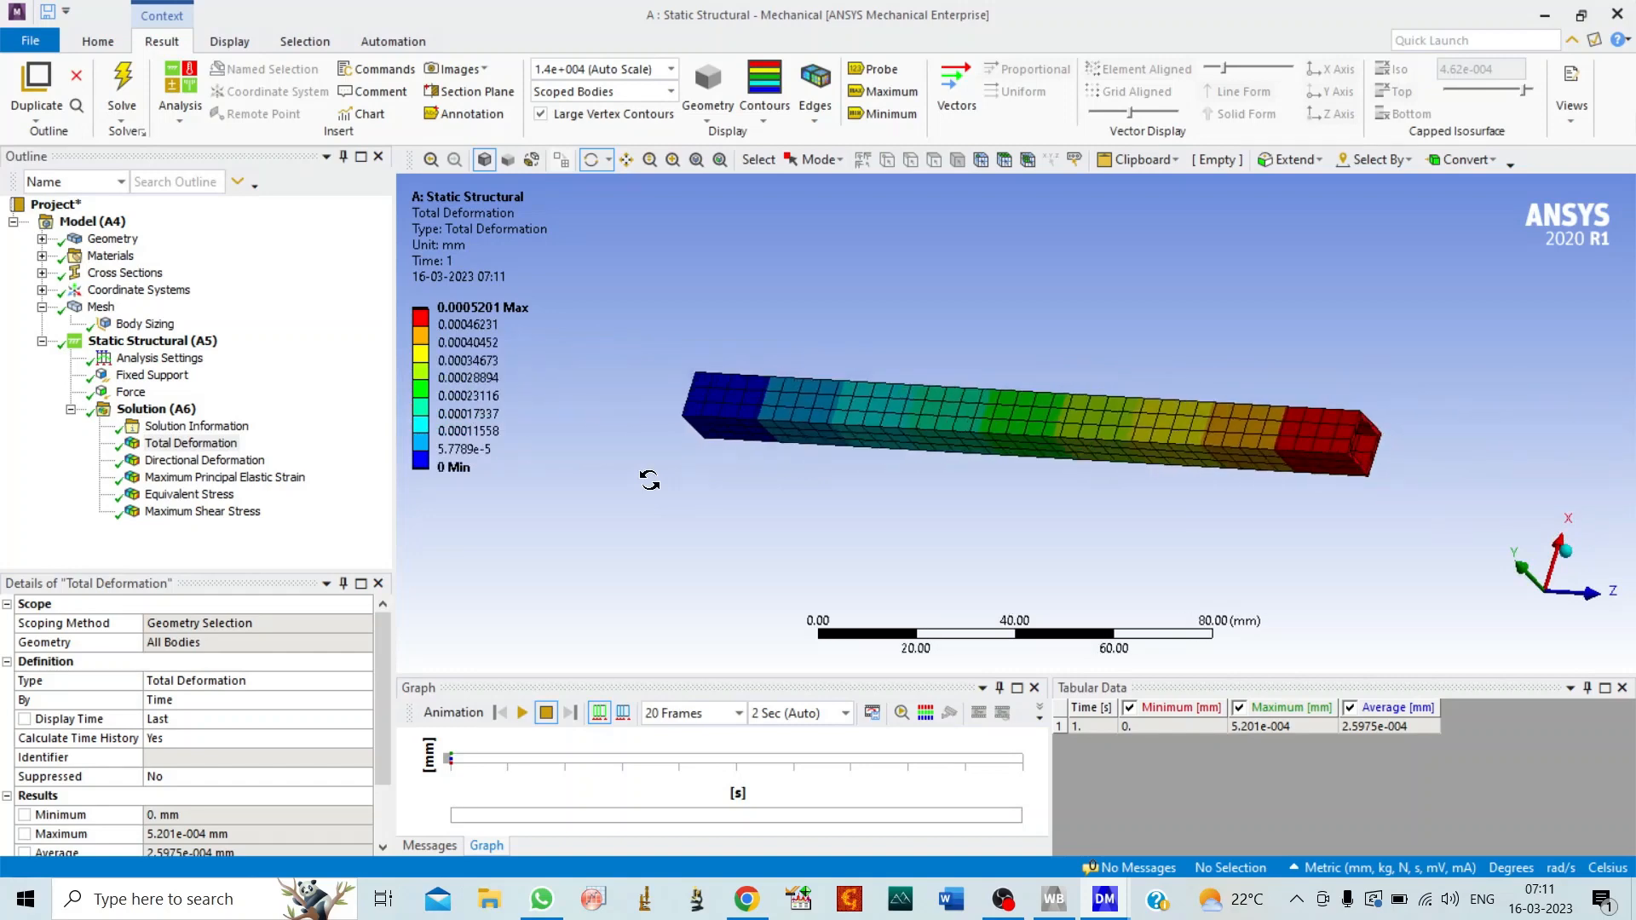
{"action": "left_click", "coordinate": [521, 713]}
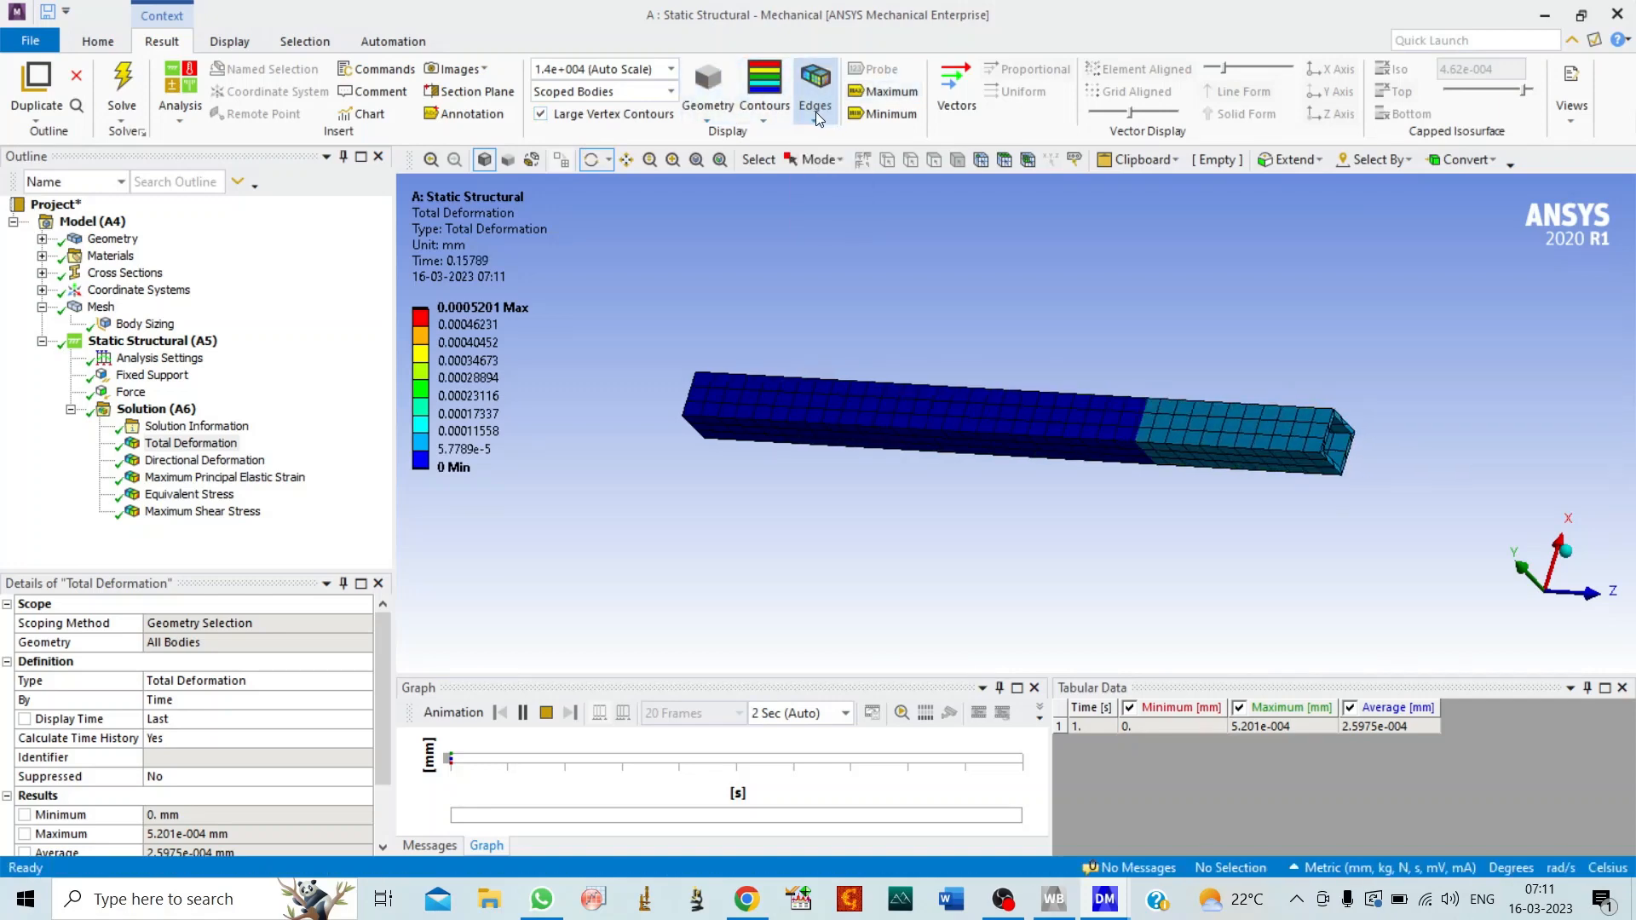
Step: Hide the mesh element edges in the result display and animate Total Deformation again
{"action": "left_click", "coordinate": [811, 85]}
{"action": "left_click", "coordinate": [827, 136]}
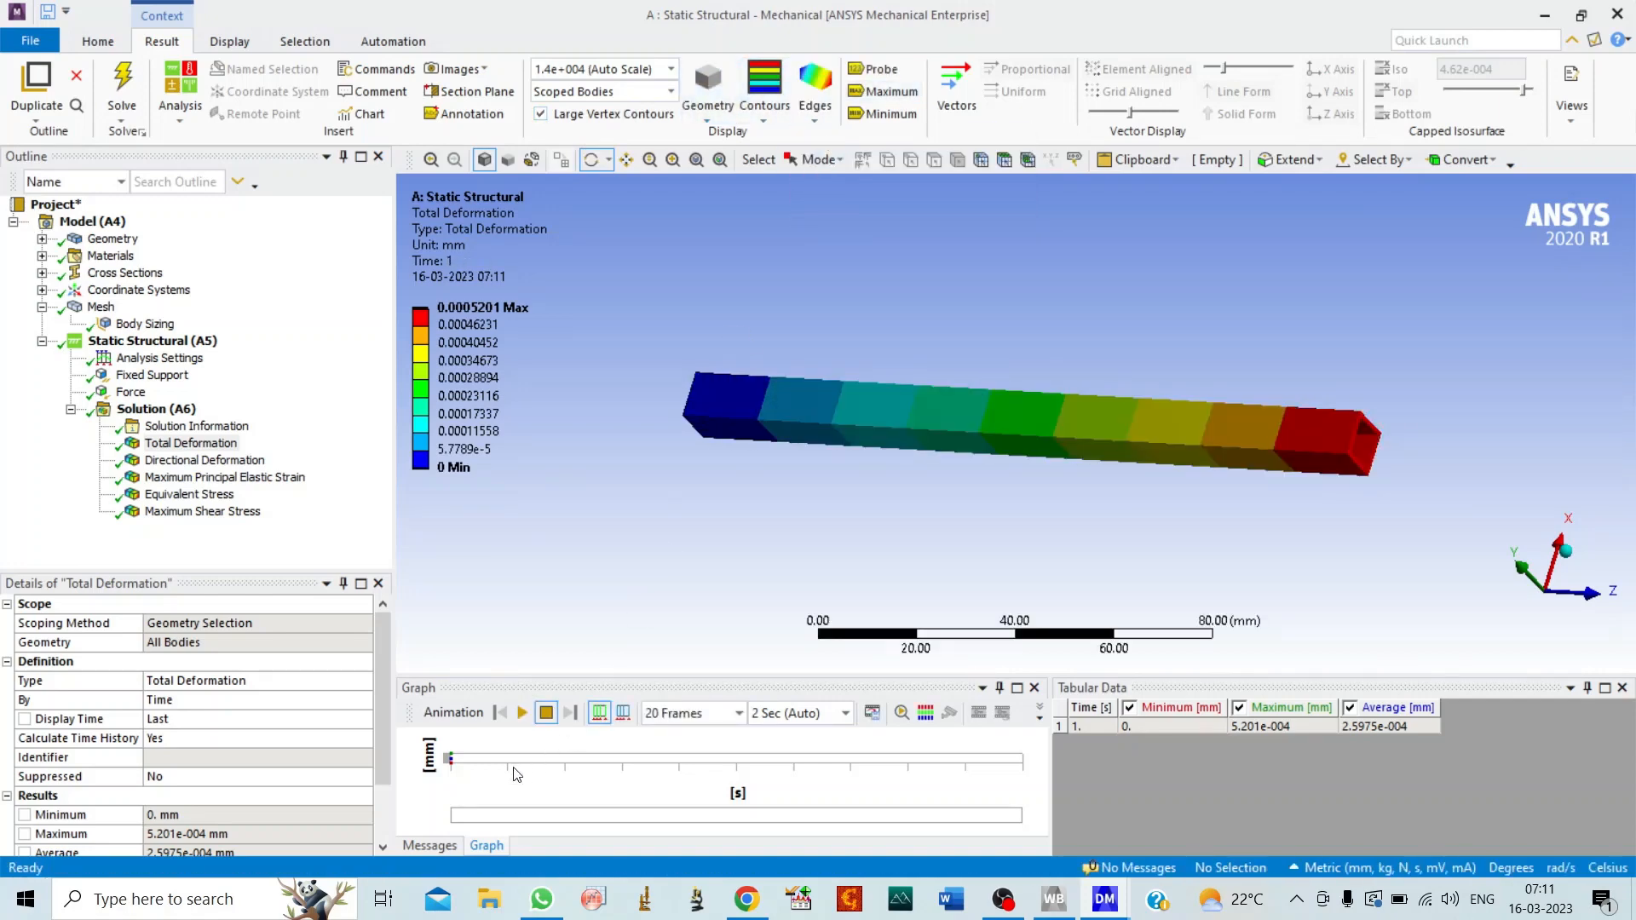
{"action": "left_click", "coordinate": [521, 714]}
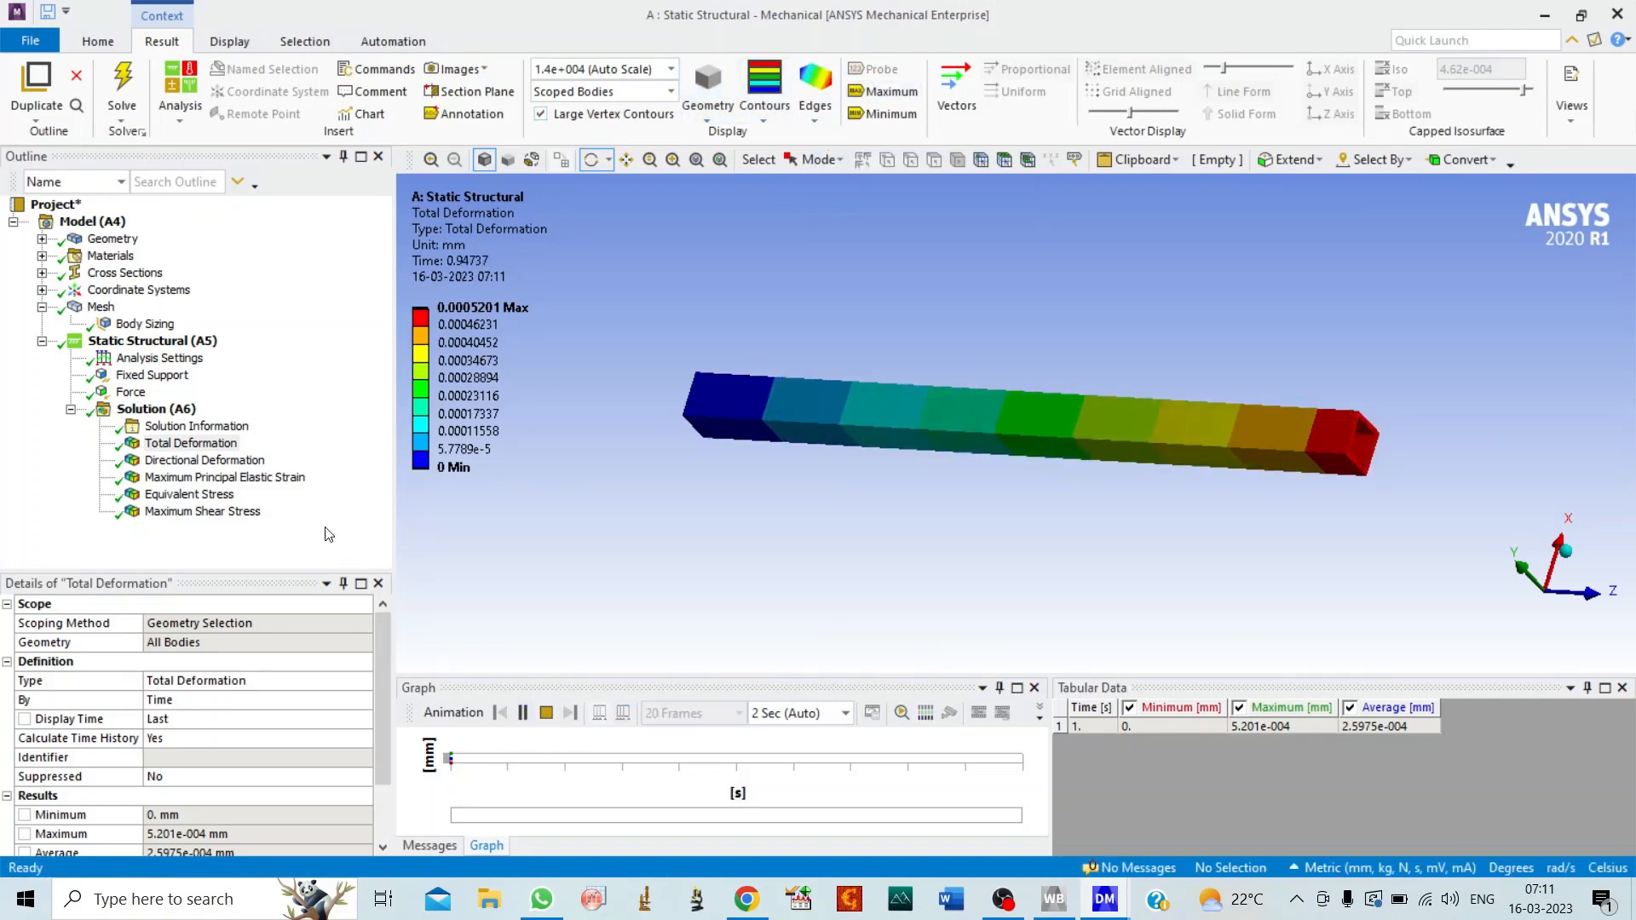
Step: Animate the Directional Deformation result and display the Maximum Principal Elastic Strain contours
{"action": "left_click", "coordinate": [204, 461]}
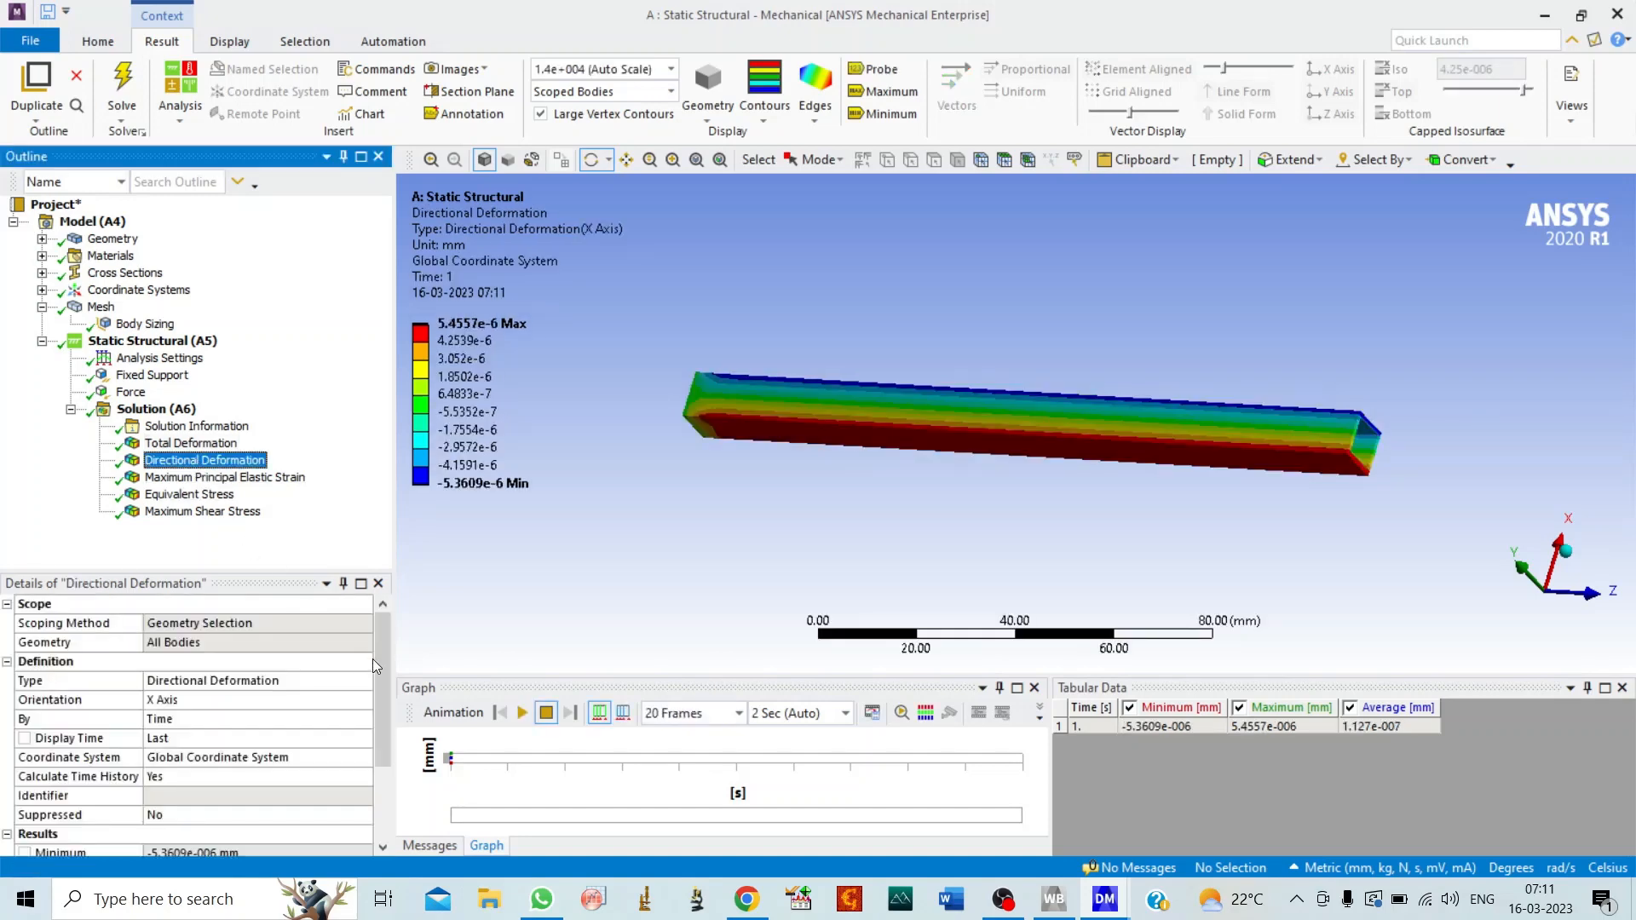
{"action": "left_click", "coordinate": [522, 713]}
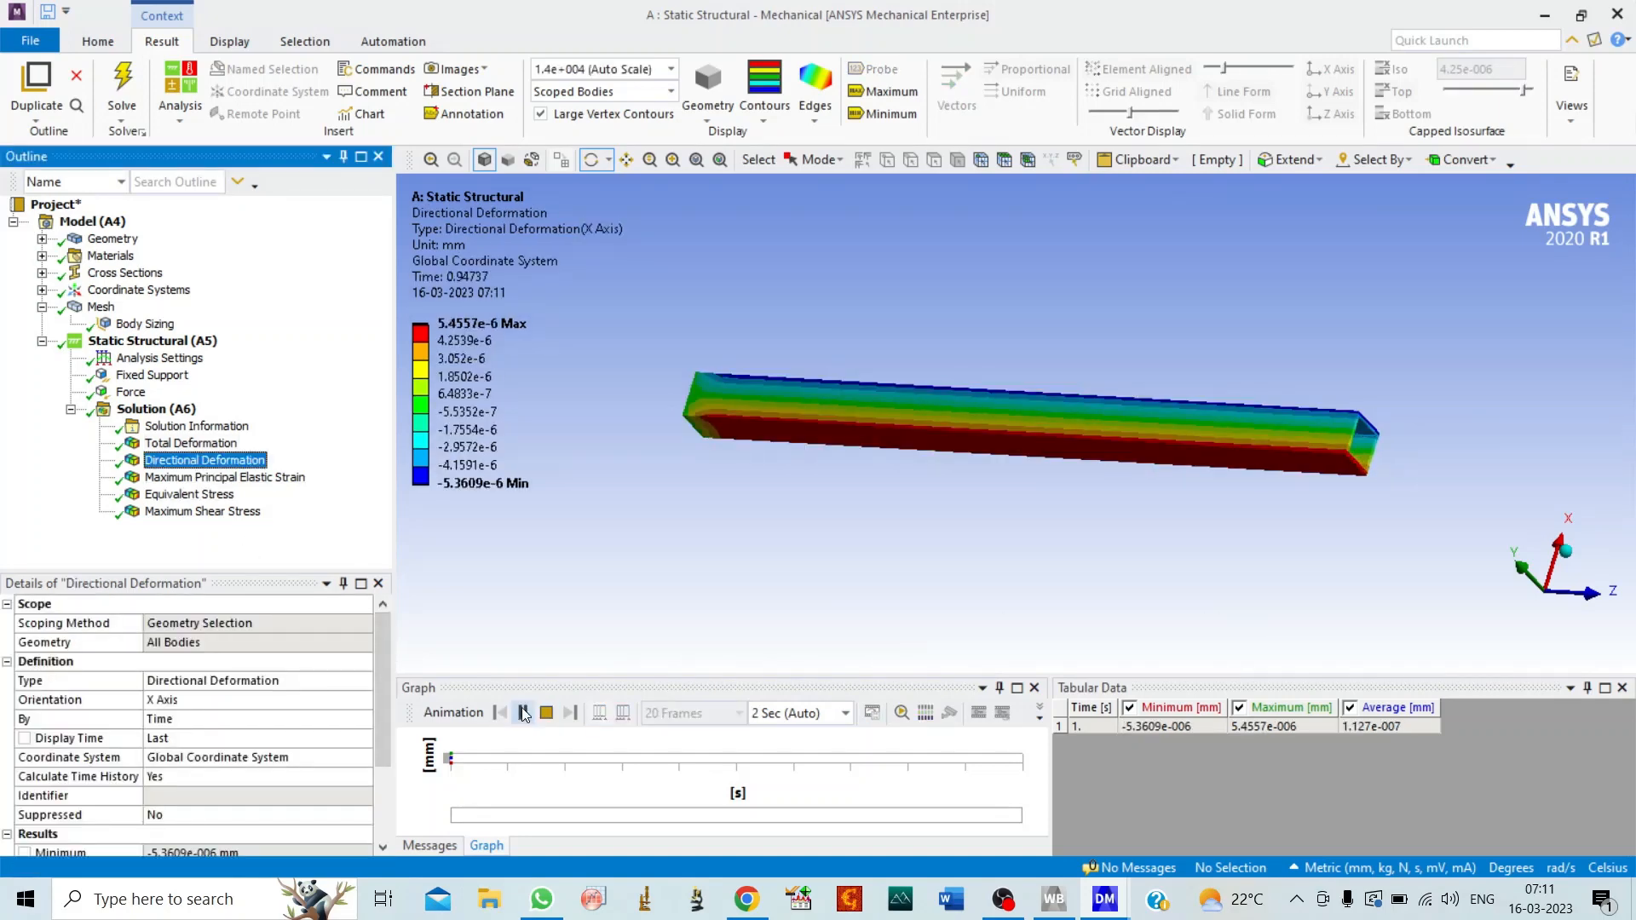
{"action": "left_click", "coordinate": [199, 478]}
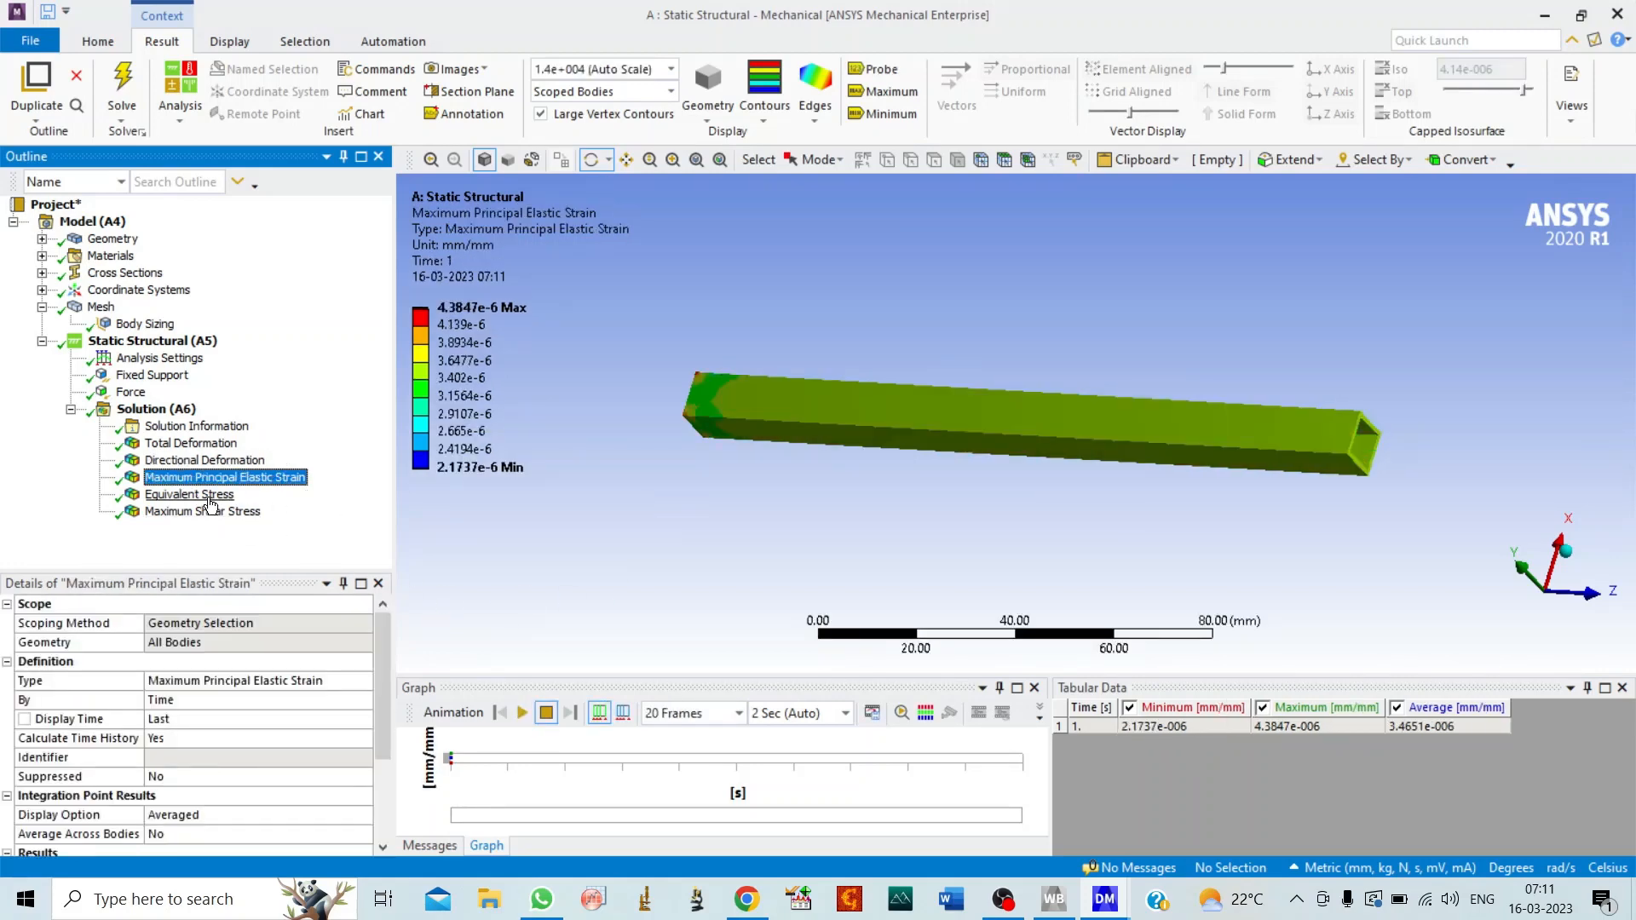
Step: Play the animations of the Equivalent Stress and Maximum Shear Stress results, examining the pipe's fixed end
{"action": "left_click", "coordinate": [208, 499]}
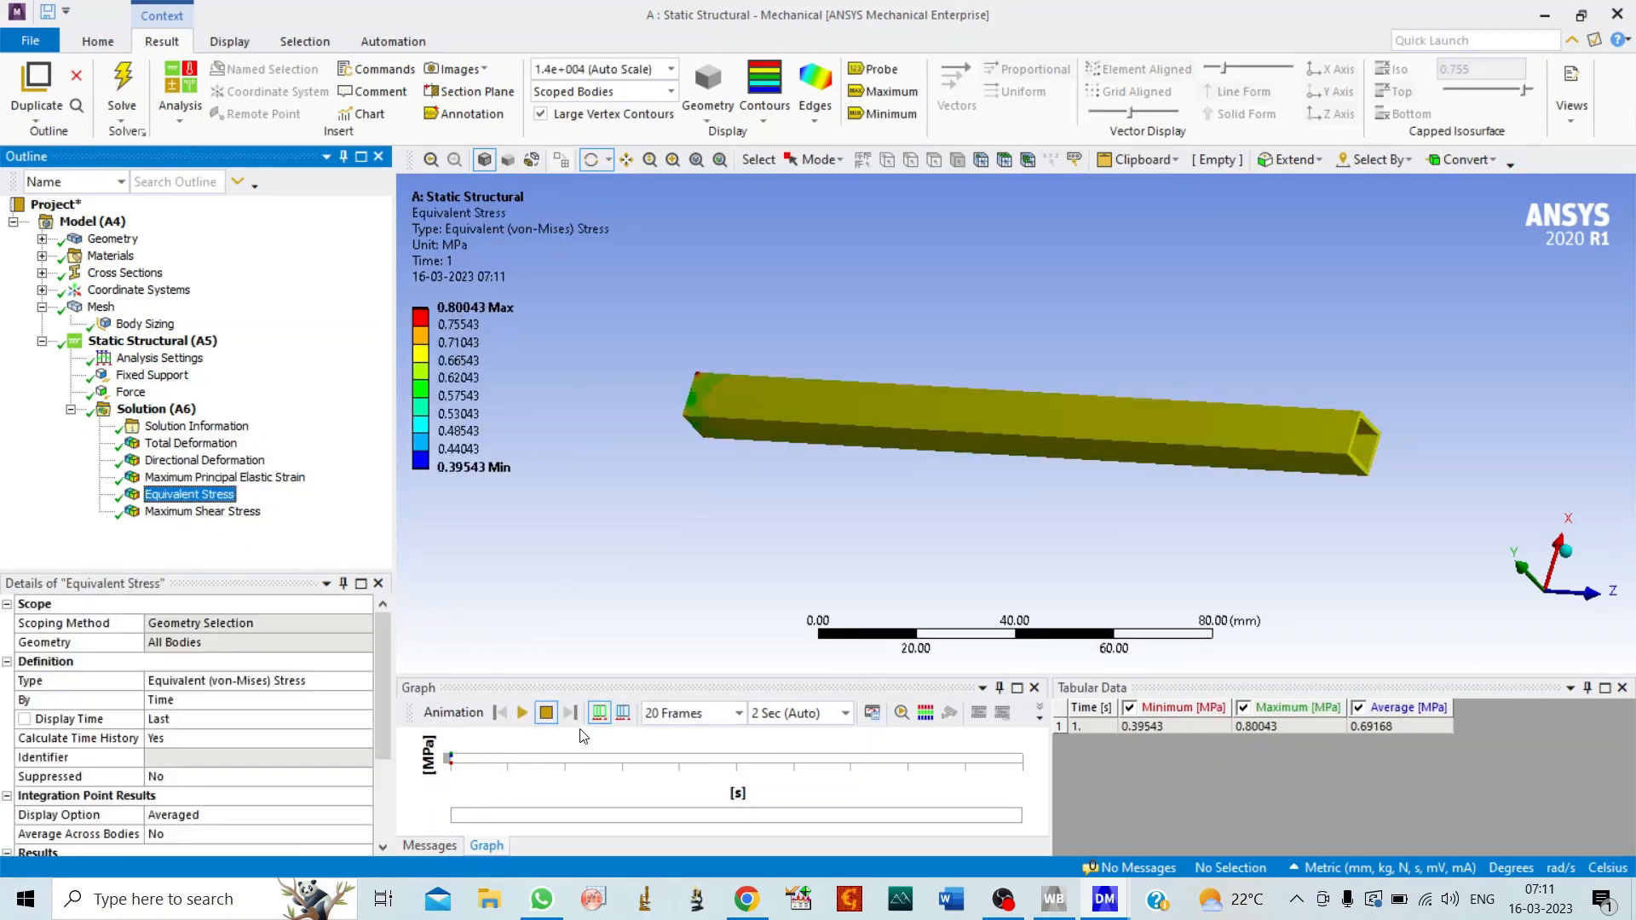
{"action": "left_click", "coordinate": [523, 712]}
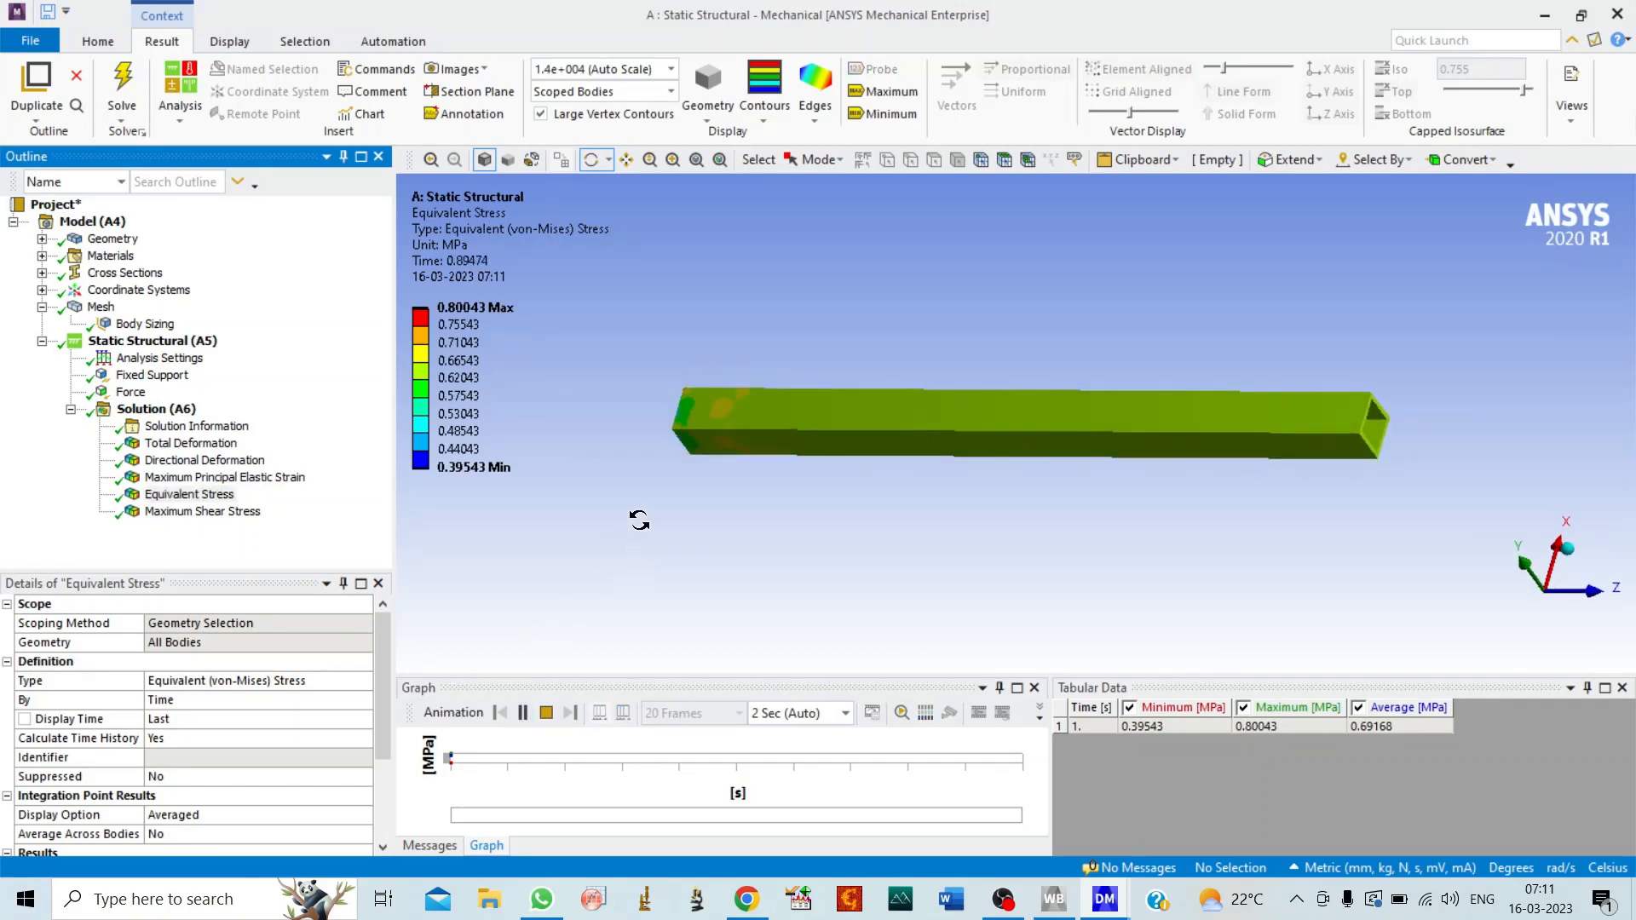
{"action": "left_click_drag", "start_coordinate": [597, 529], "coordinate": [744, 381]}
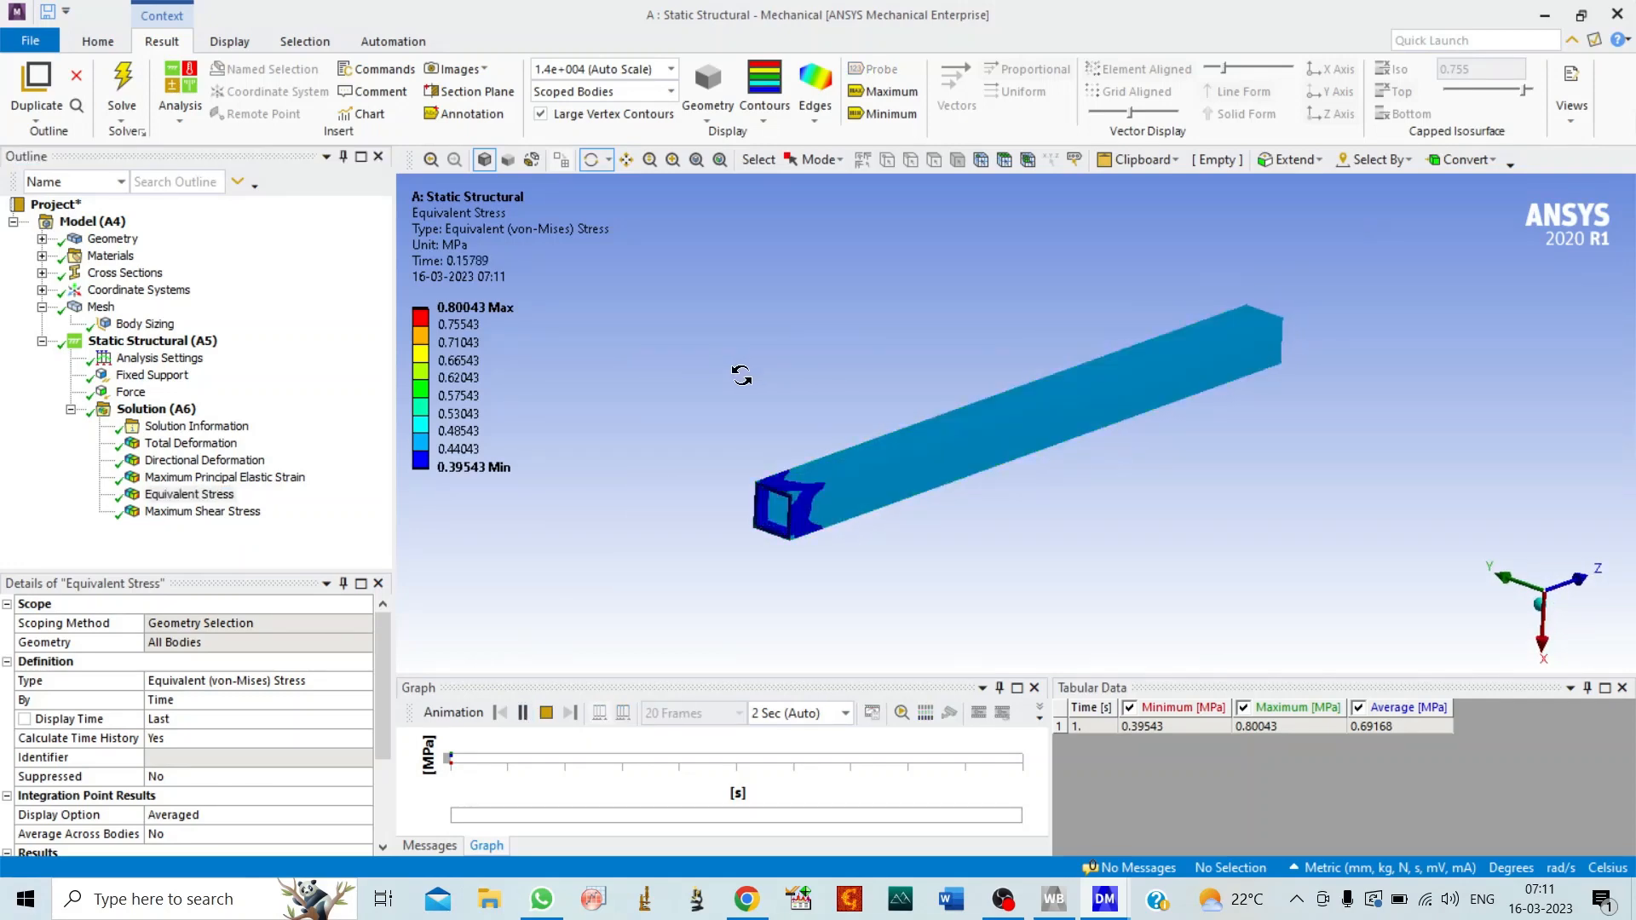
{"action": "left_click", "coordinate": [213, 512]}
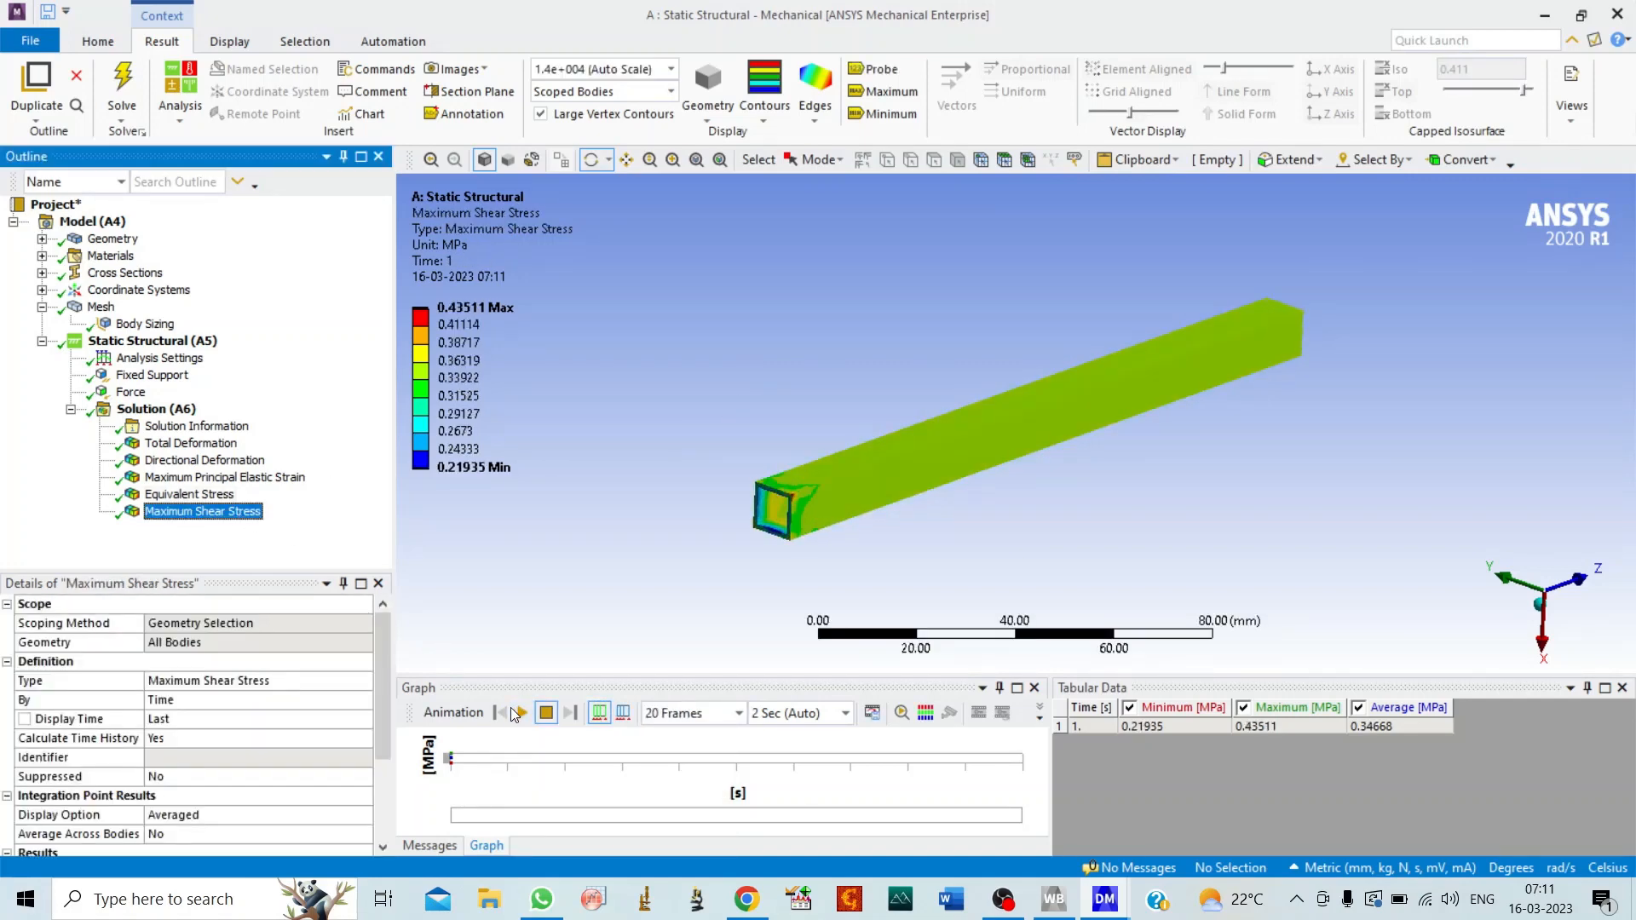
{"action": "left_click", "coordinate": [518, 713]}
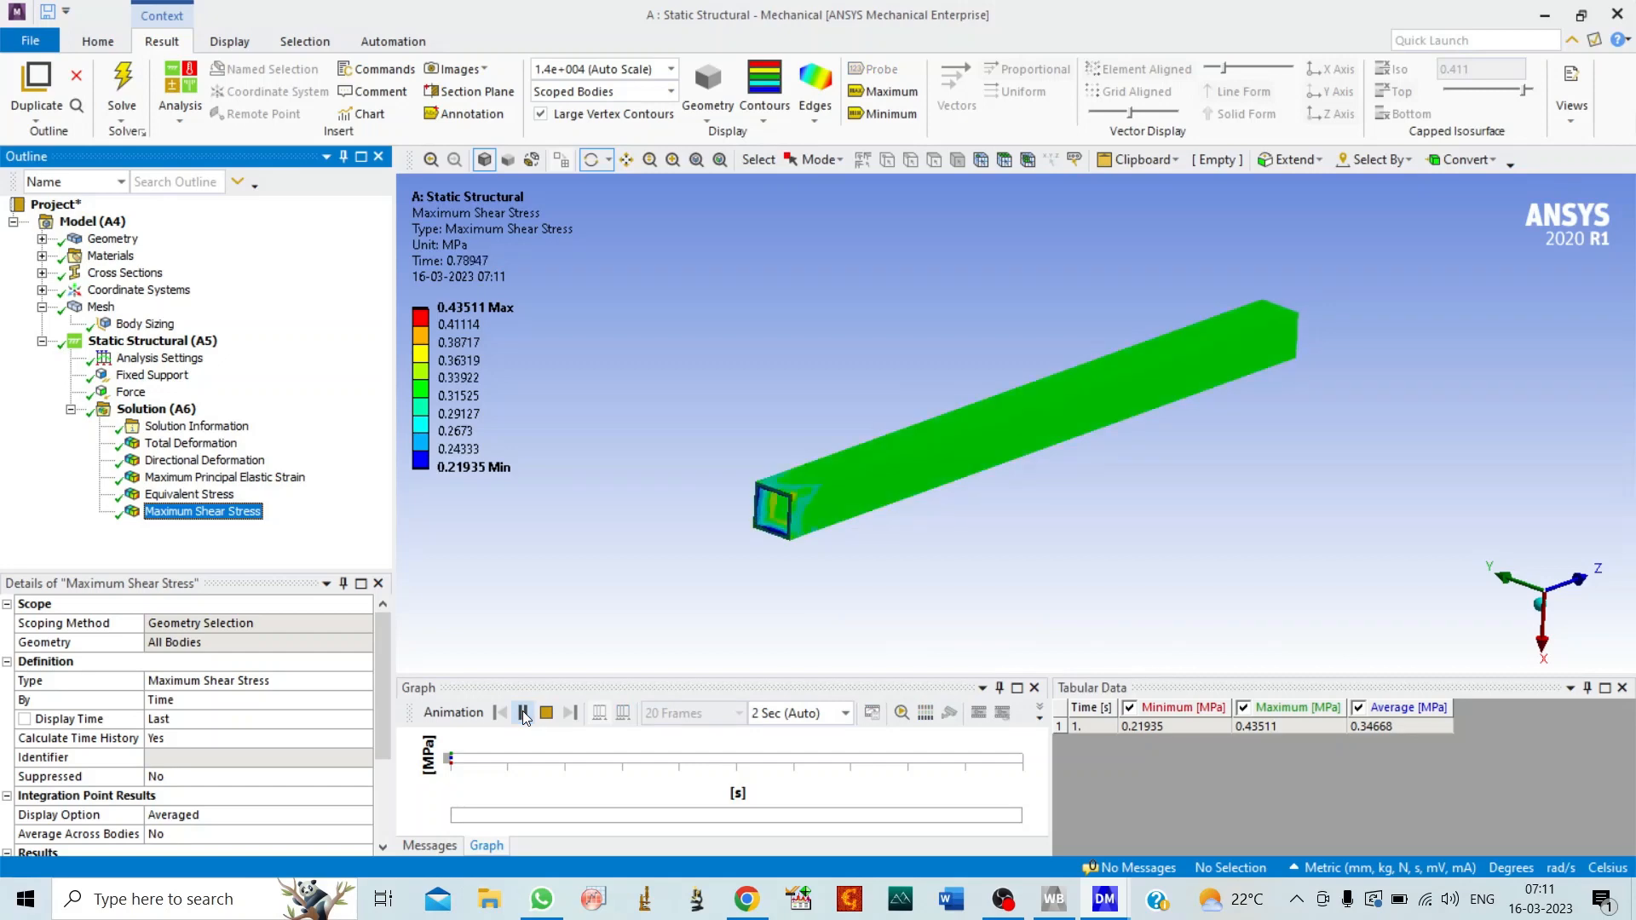
Step: Review the Total Deformation and Directional Deformation results again by animating each from the fixed-end side
{"action": "left_click", "coordinate": [190, 444]}
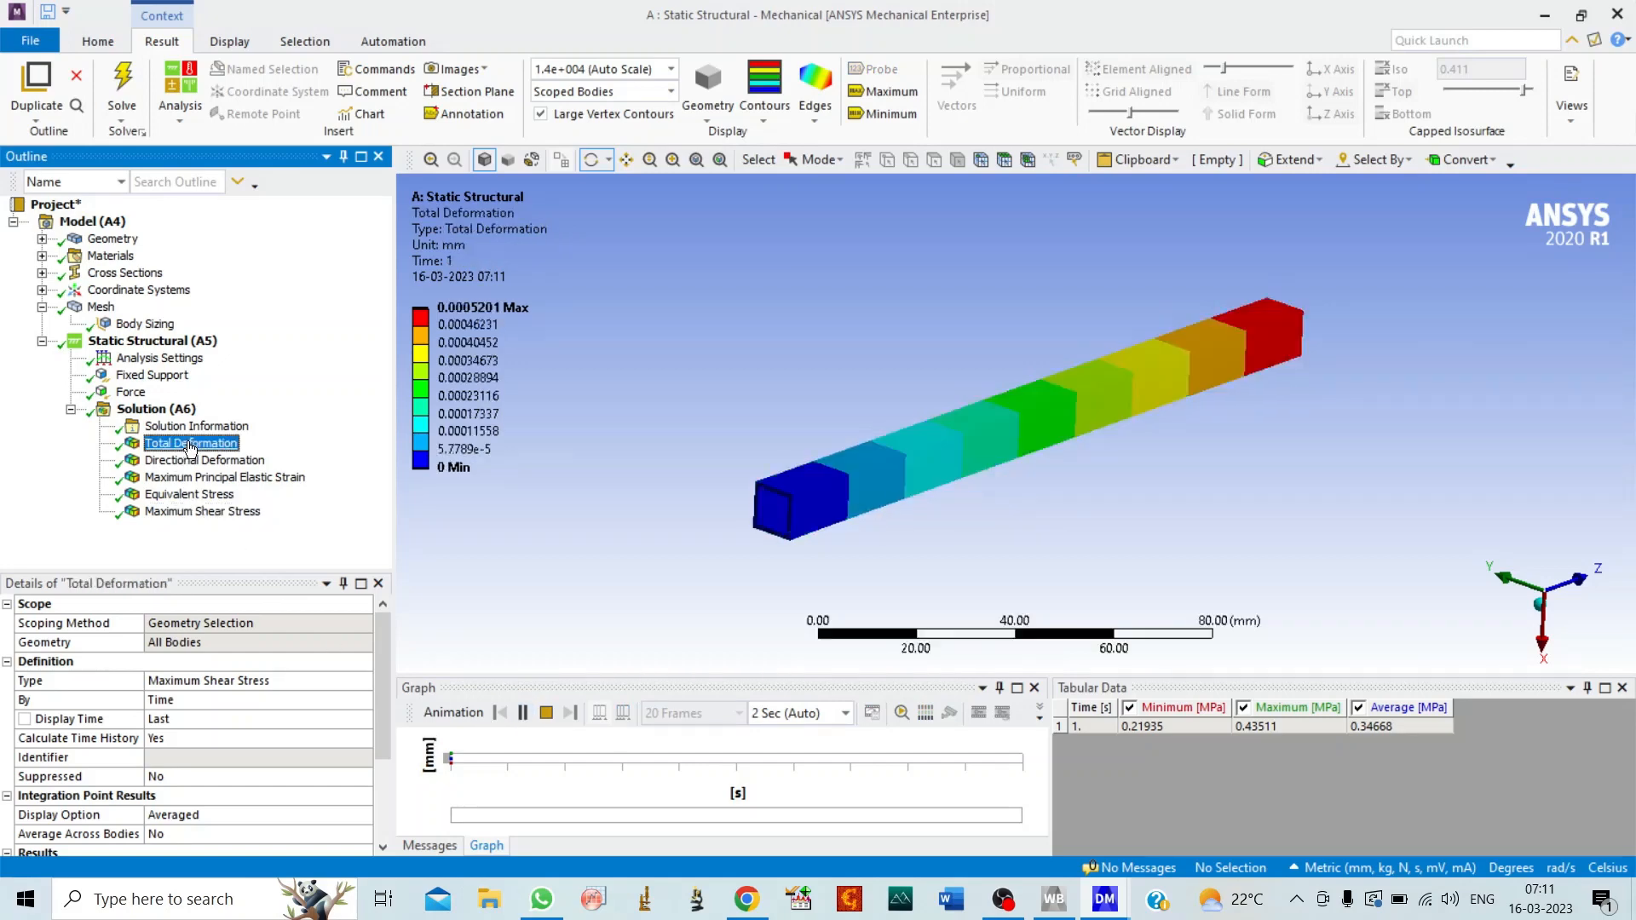
{"action": "left_click", "coordinate": [520, 713]}
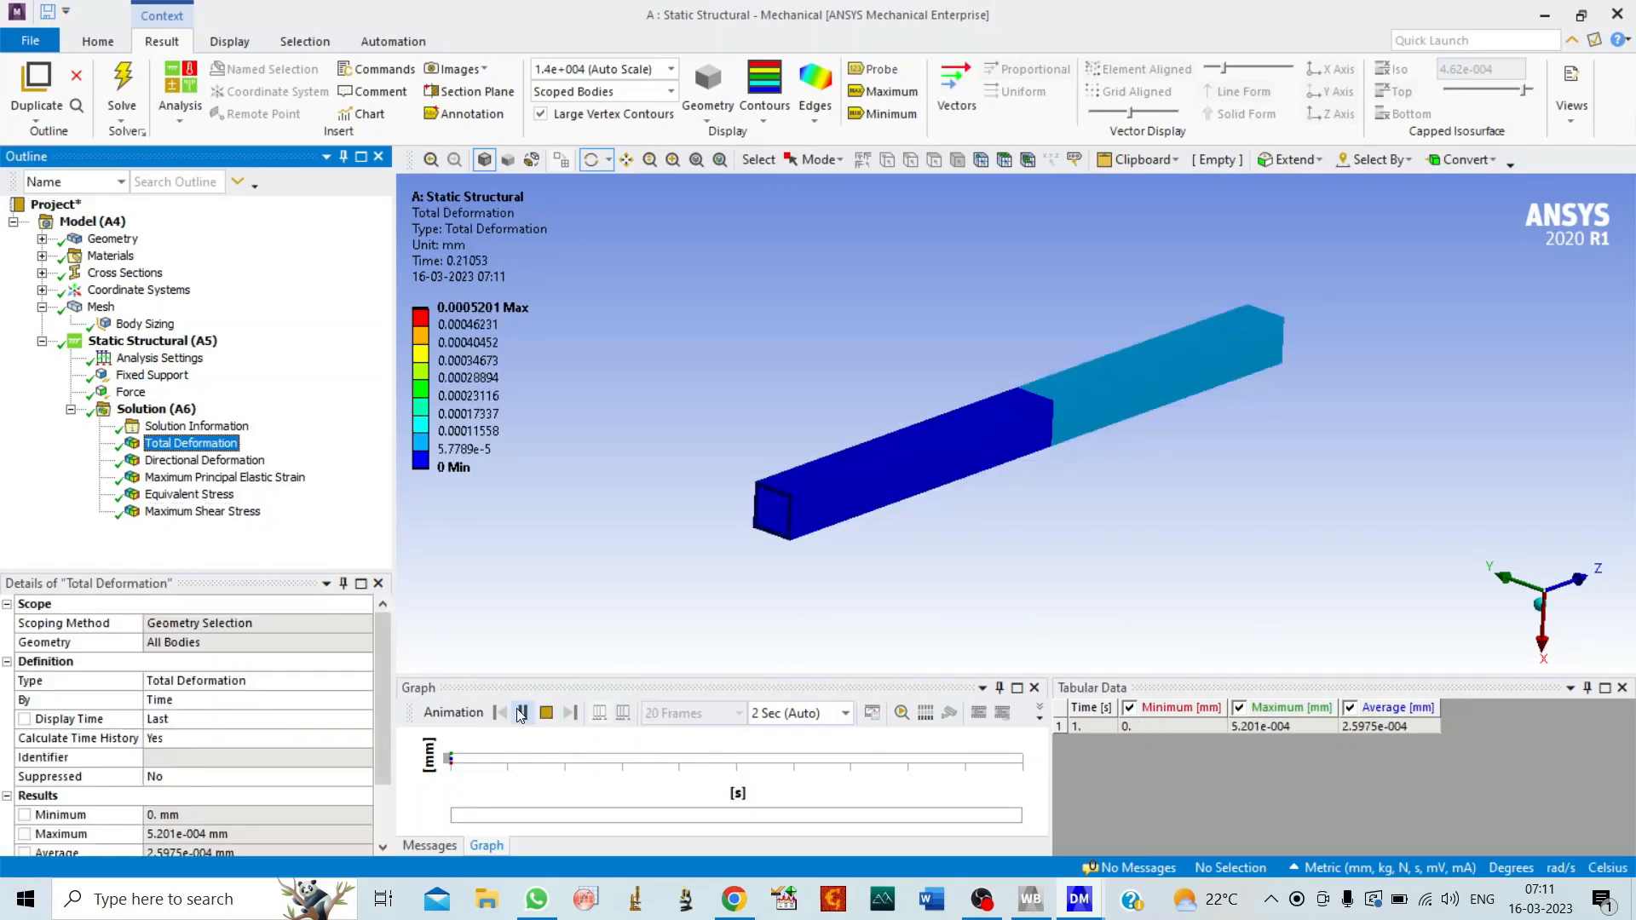
{"action": "left_click", "coordinate": [202, 462]}
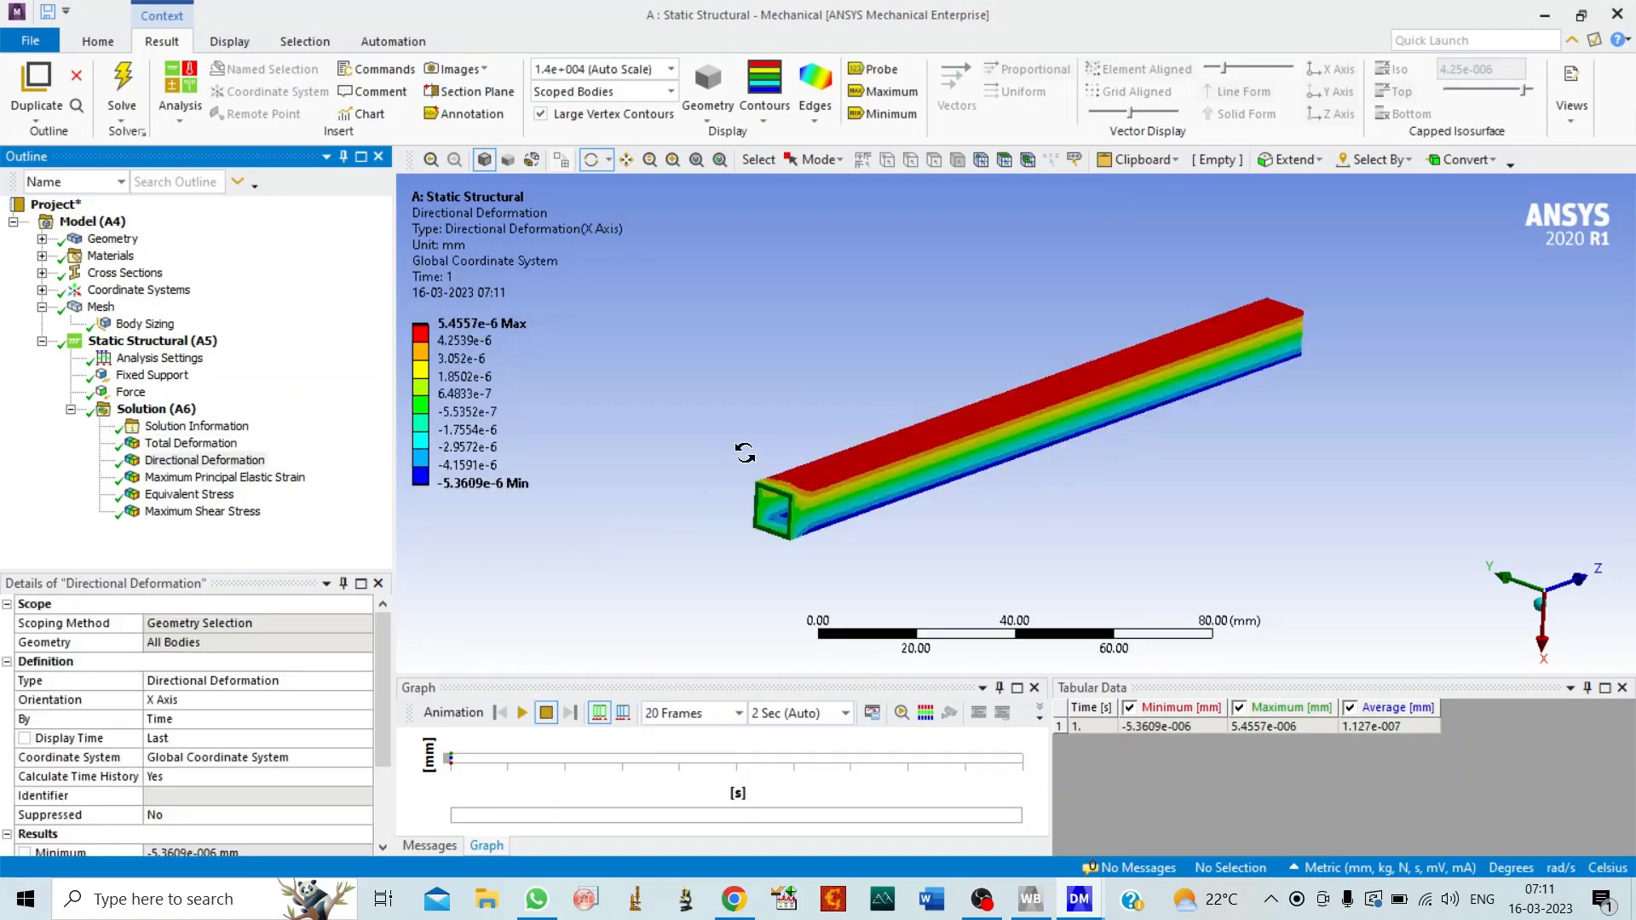
{"action": "left_click_drag", "start_coordinate": [747, 458], "coordinate": [785, 421]}
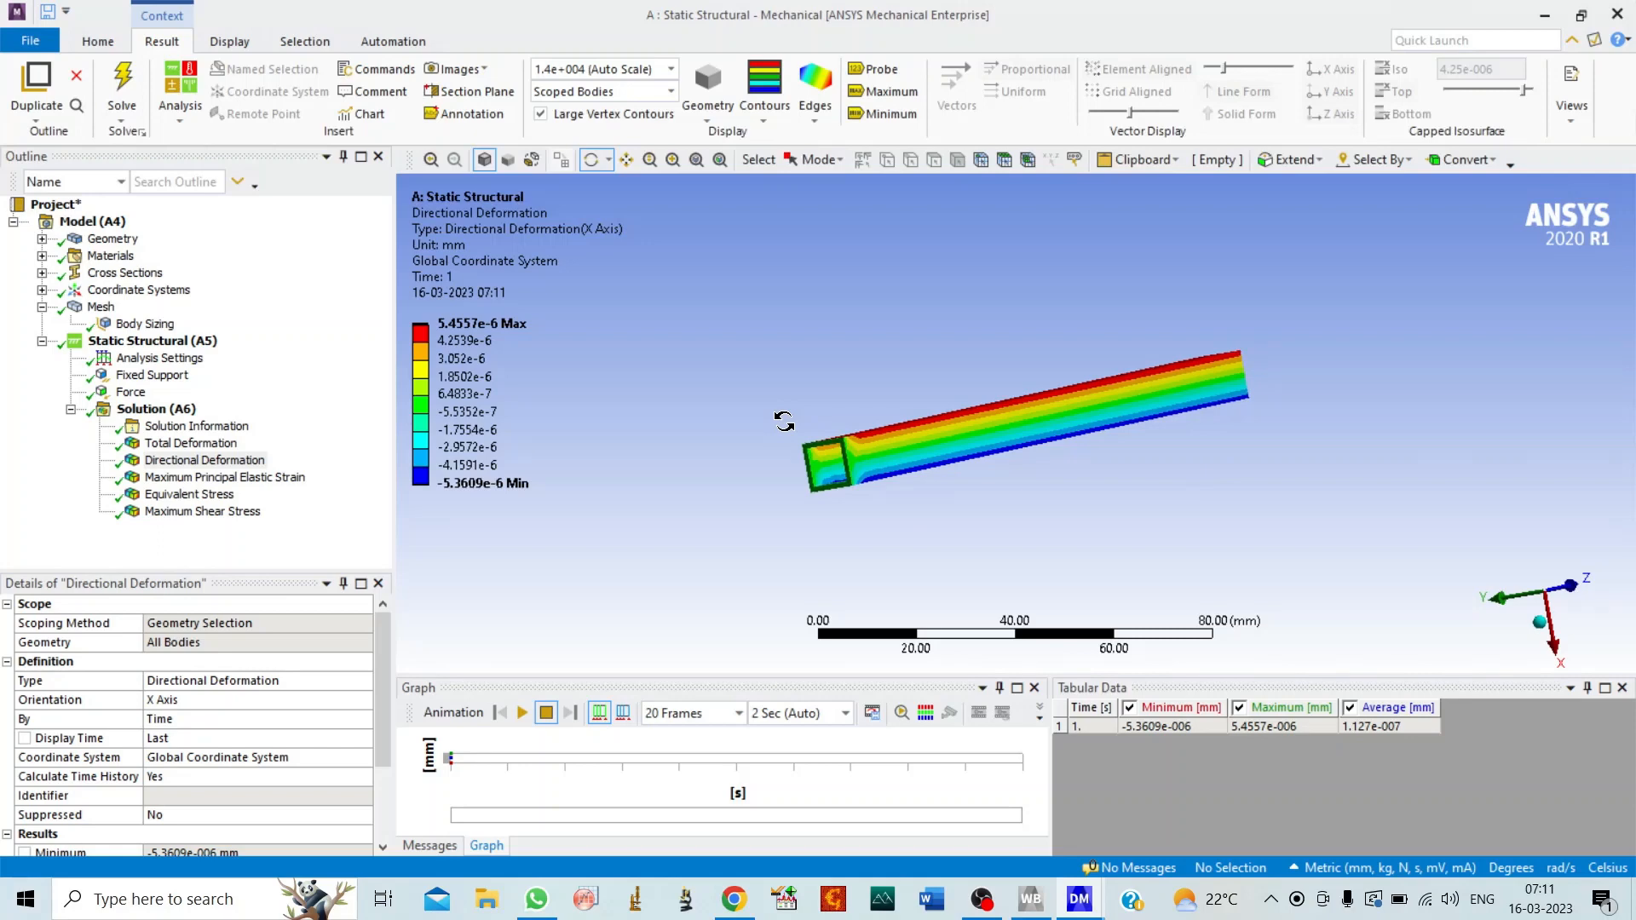
{"action": "left_click", "coordinate": [523, 714]}
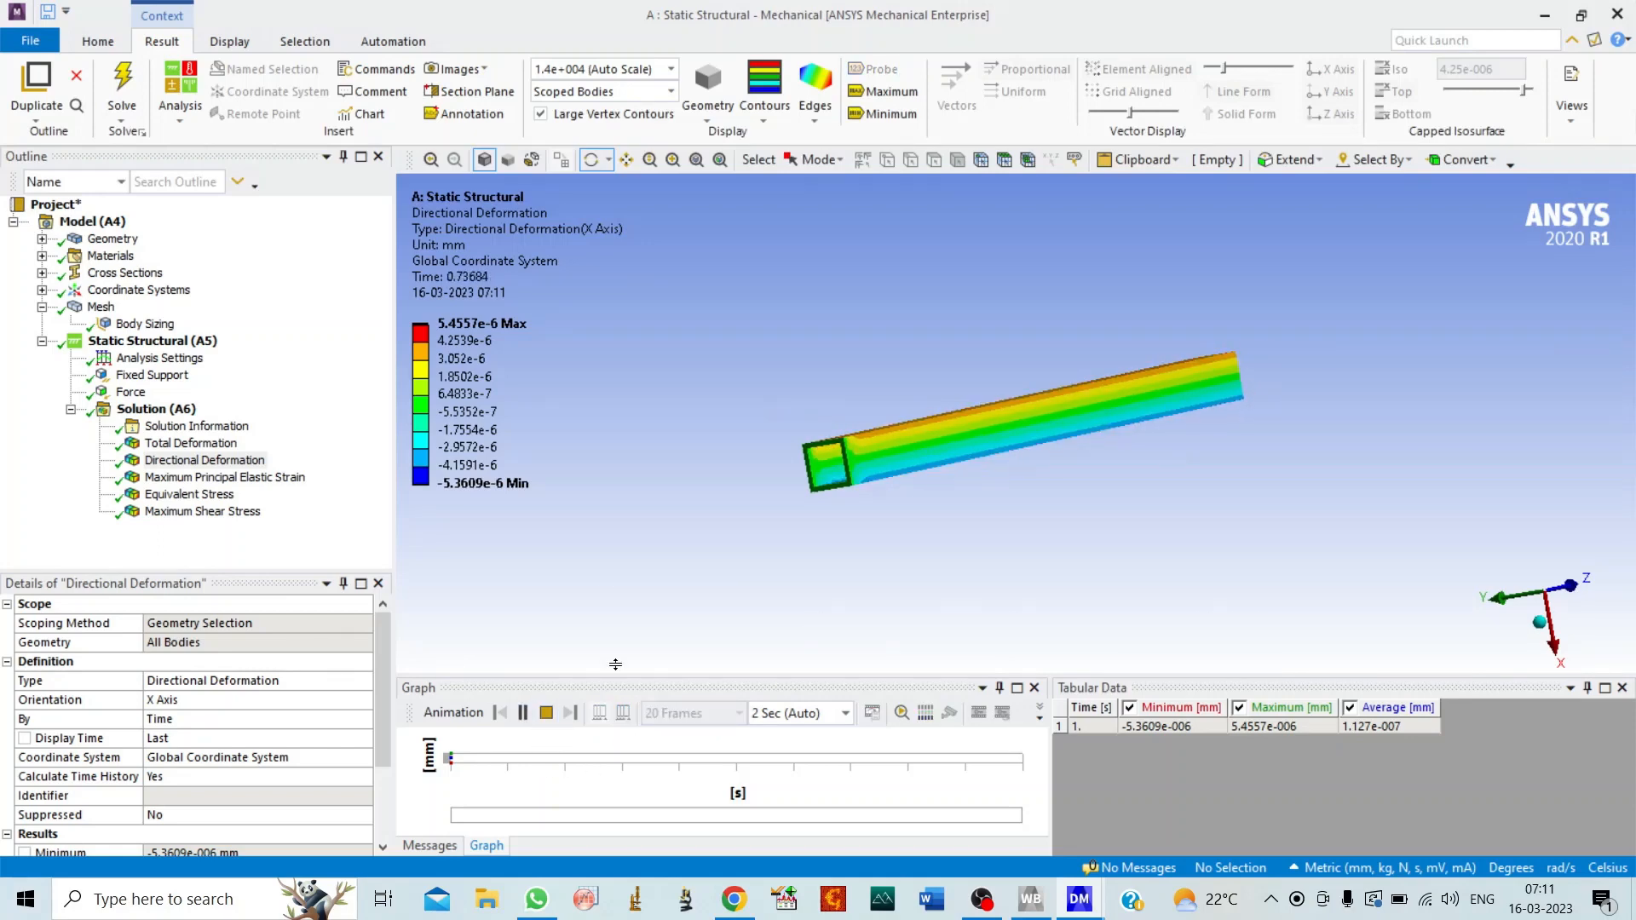